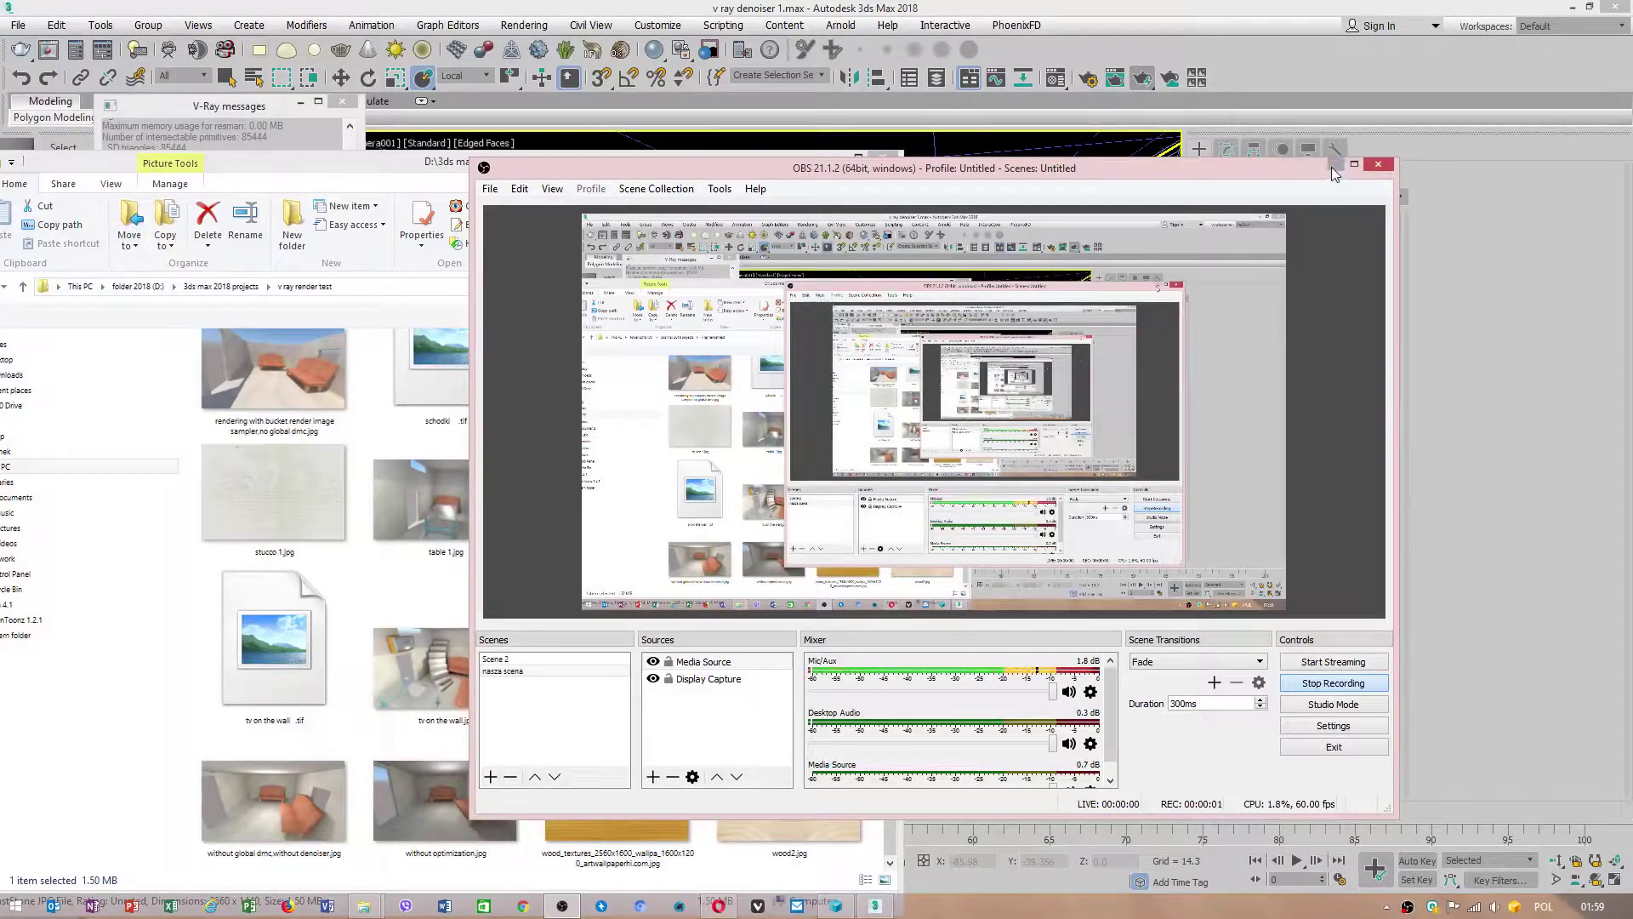
Clear the recorder and Explorer windows off the 3ds Max scene and select the room shell dom
{"action": "left_click", "coordinate": [1333, 167]}
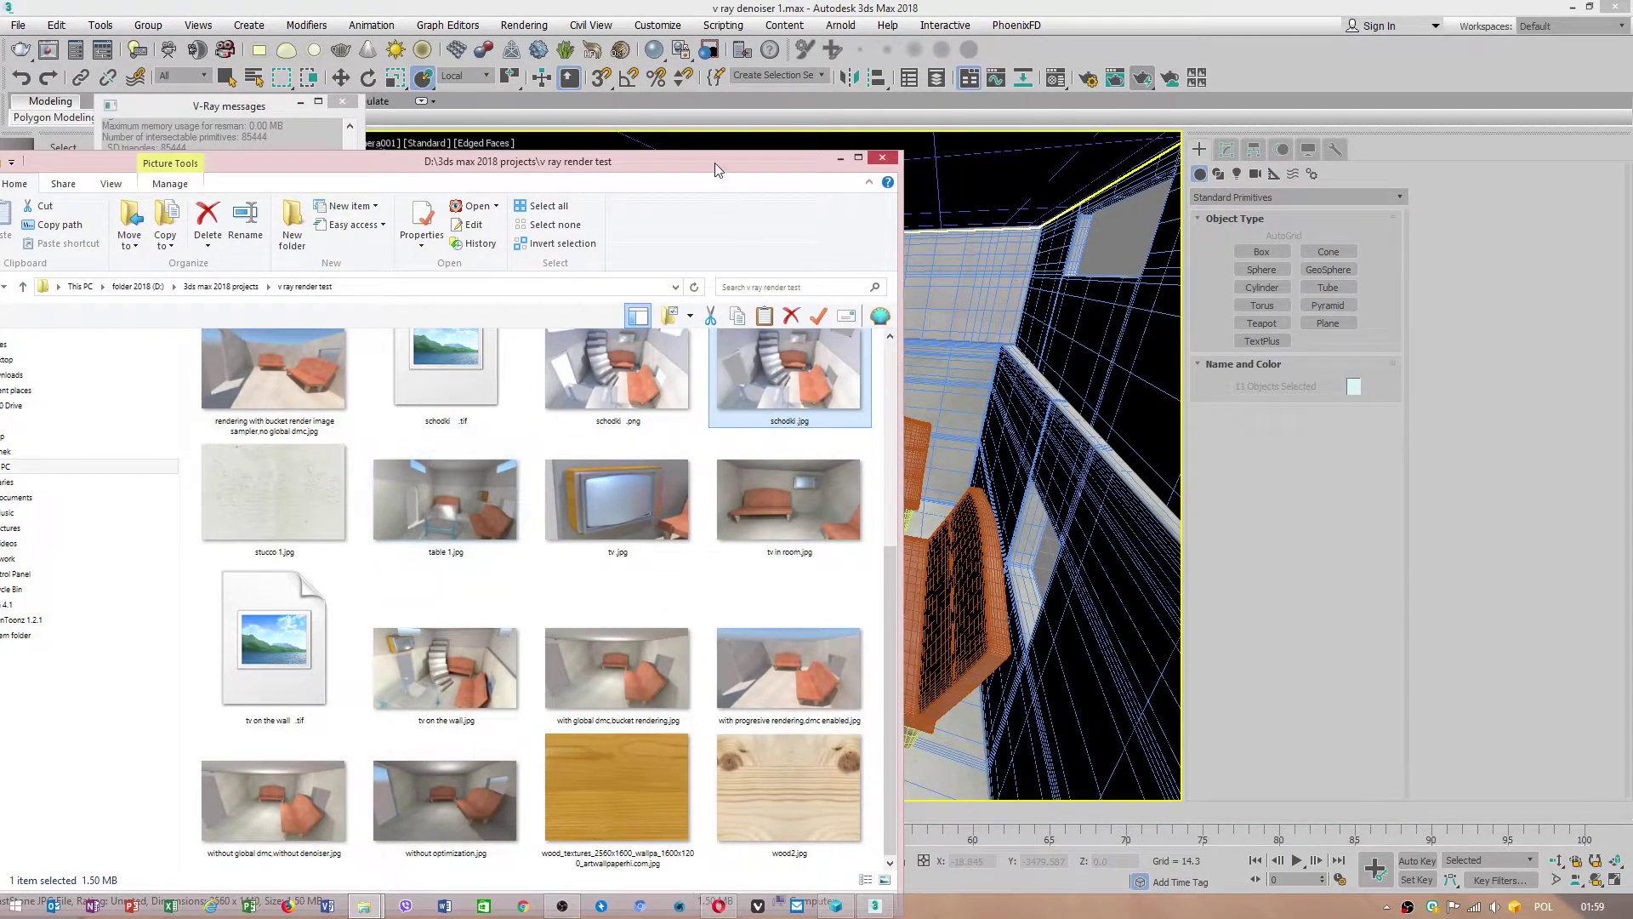
{"action": "left_click_drag", "start_coordinate": [715, 161], "coordinate": [1557, 588]}
{"action": "left_click", "coordinate": [1050, 110]}
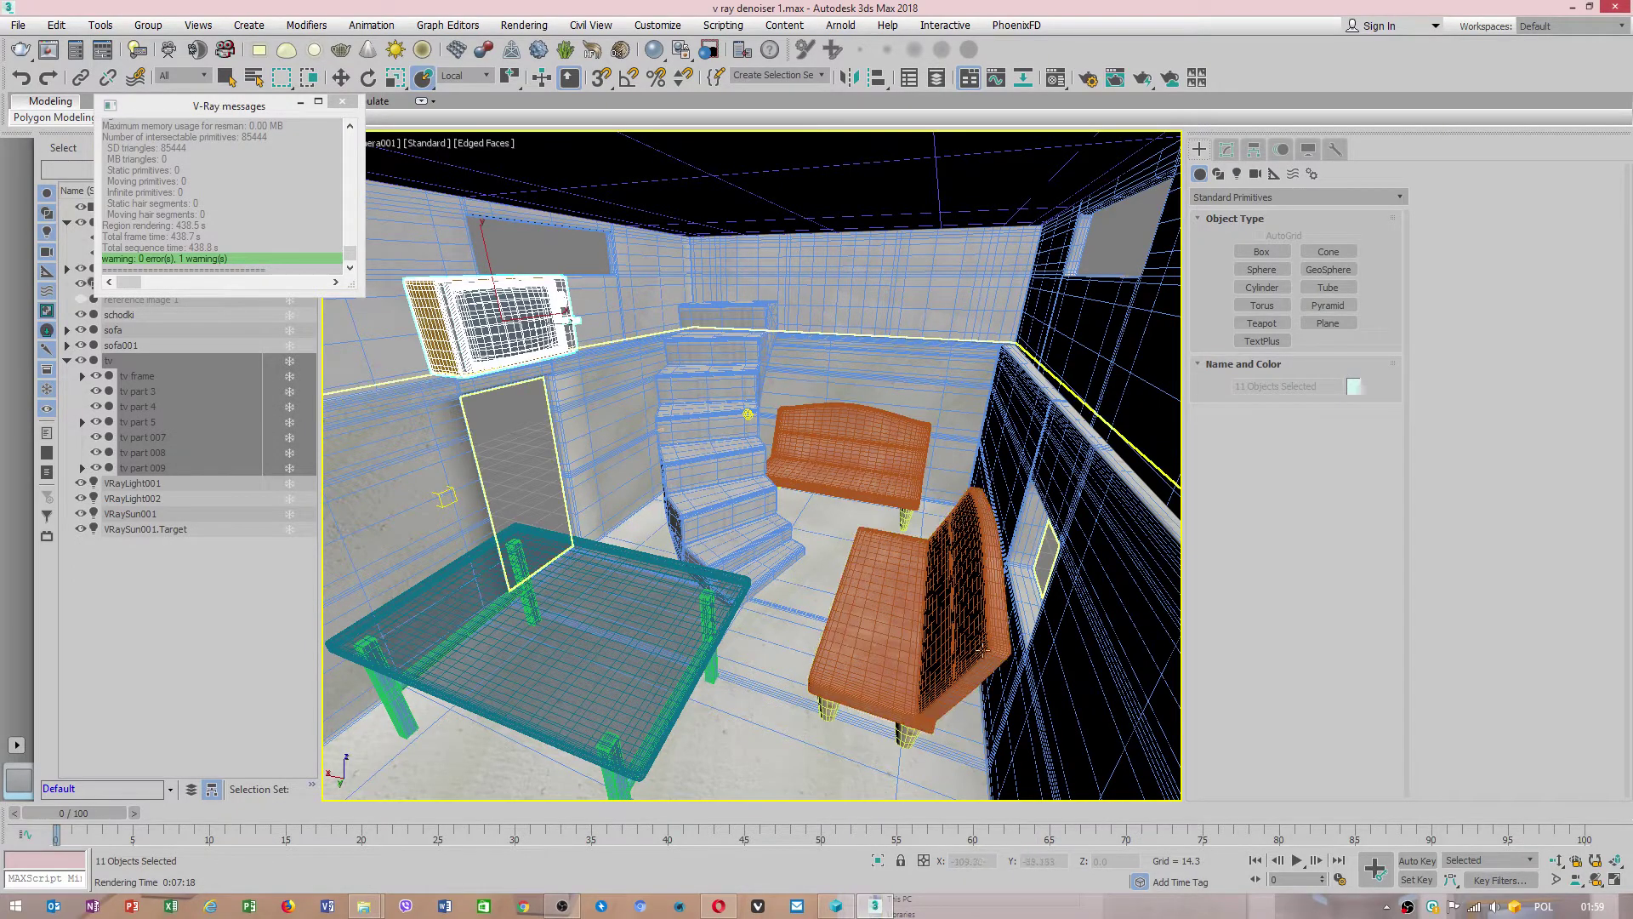
{"action": "left_click", "coordinate": [613, 521]}
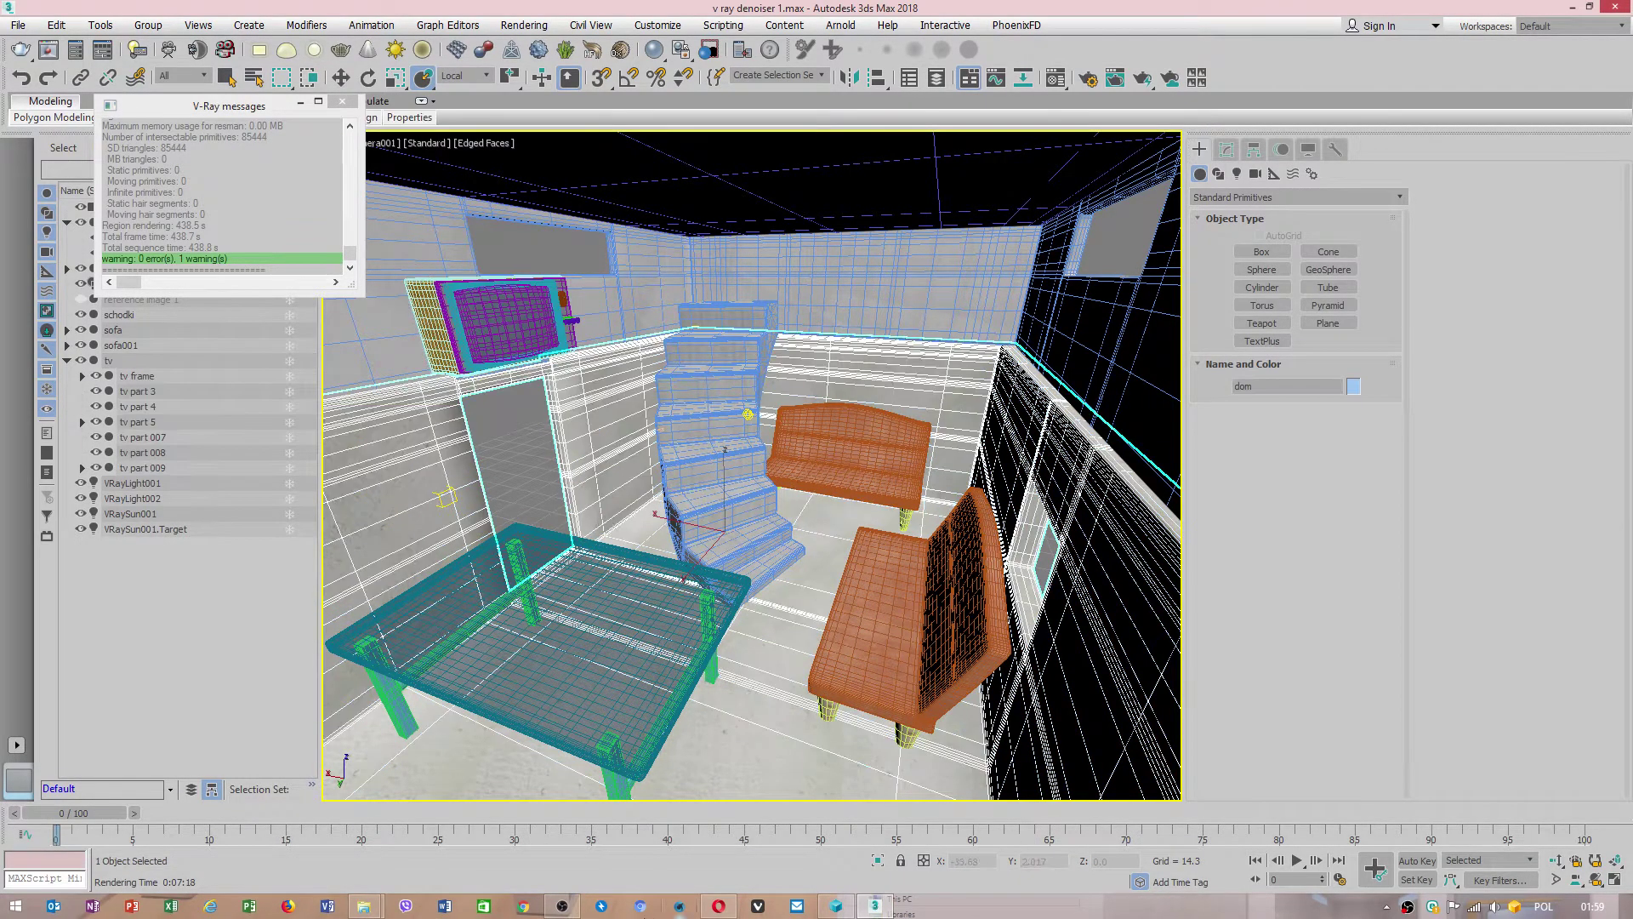
Reopen tv on the wall.jpg, zoom it to 1:1 and back twice, then close the viewer
{"action": "mouse_move", "coordinate": [363, 905]}
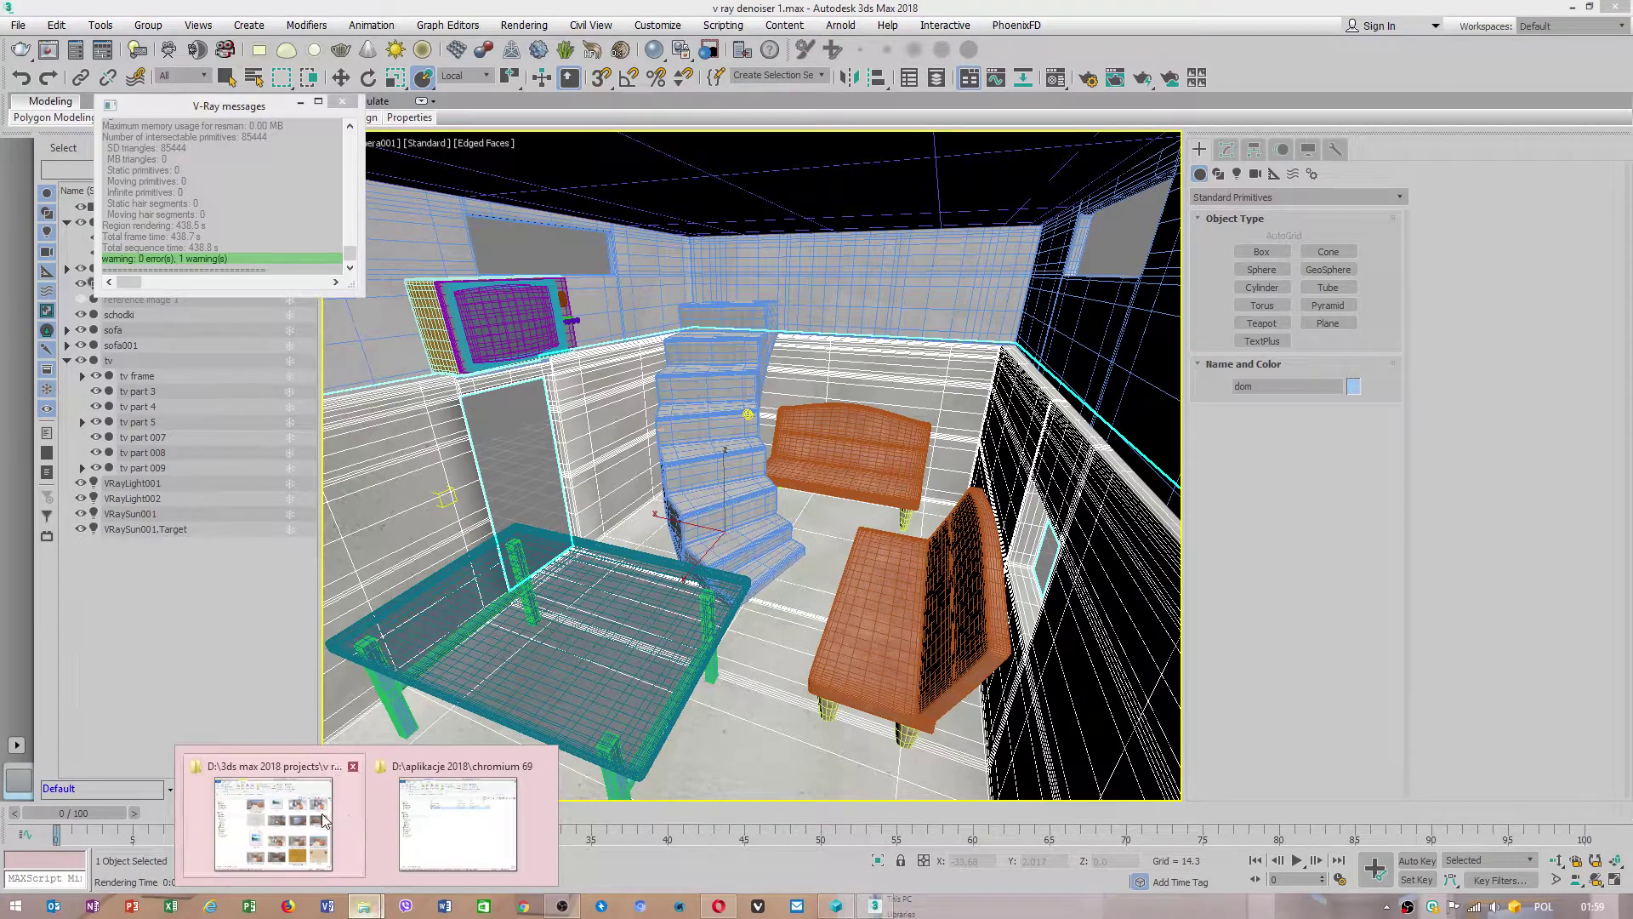
{"action": "left_click", "coordinate": [416, 770]}
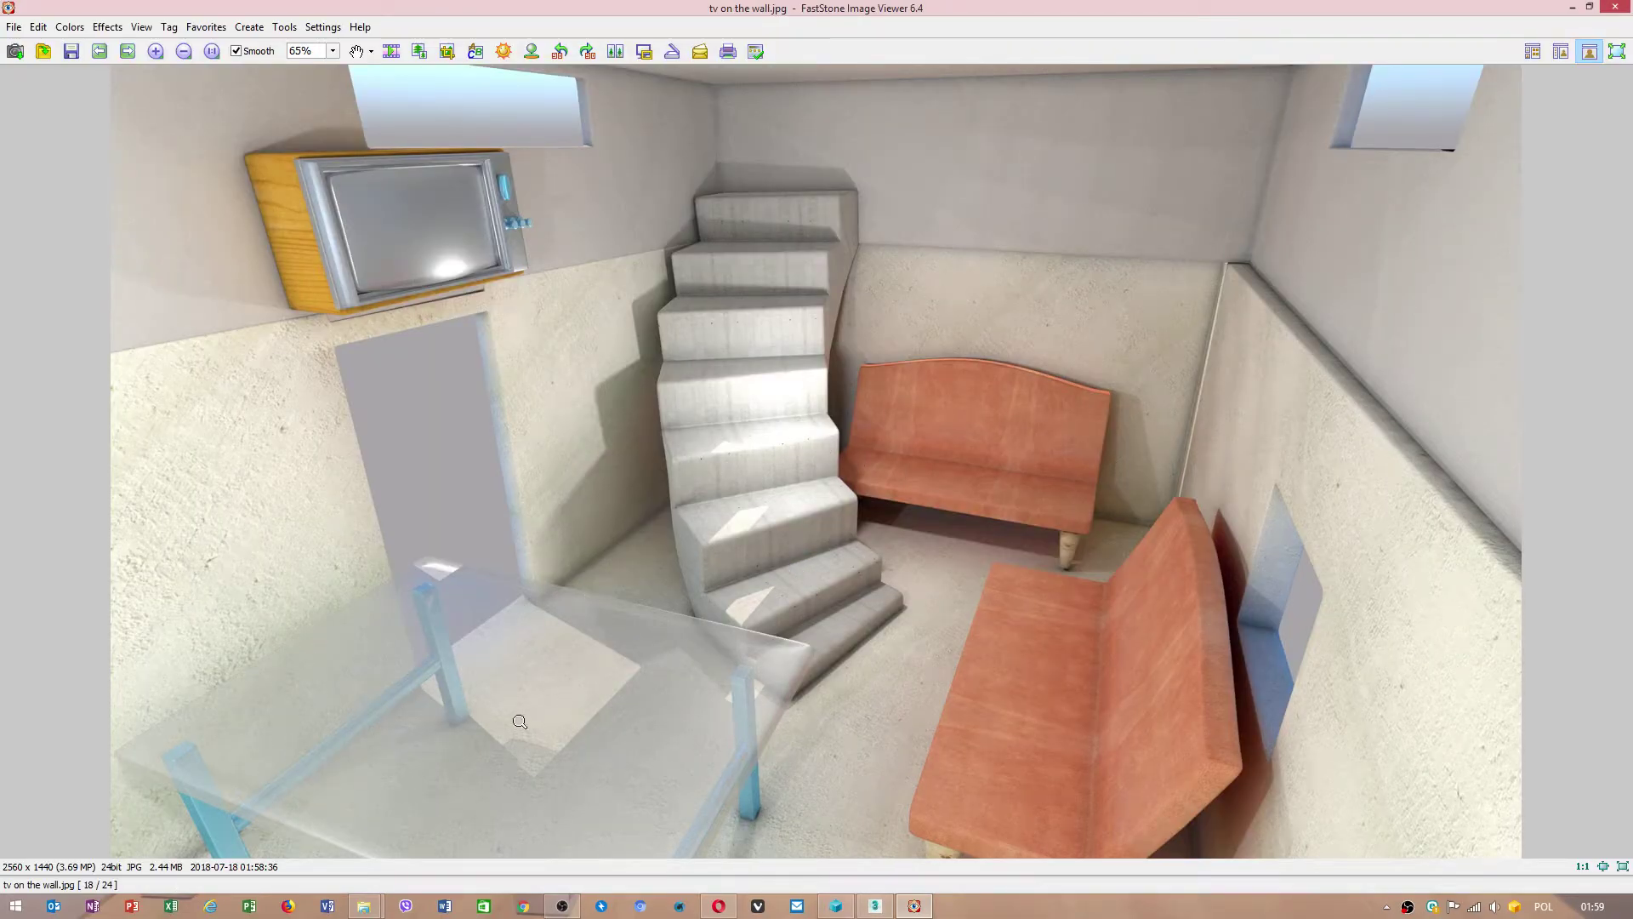
{"action": "left_click", "coordinate": [595, 552]}
{"action": "left_click", "coordinate": [612, 510]}
{"action": "left_click", "coordinate": [1220, 583]}
{"action": "left_click", "coordinate": [1233, 271]}
{"action": "left_click", "coordinate": [1613, 10]}
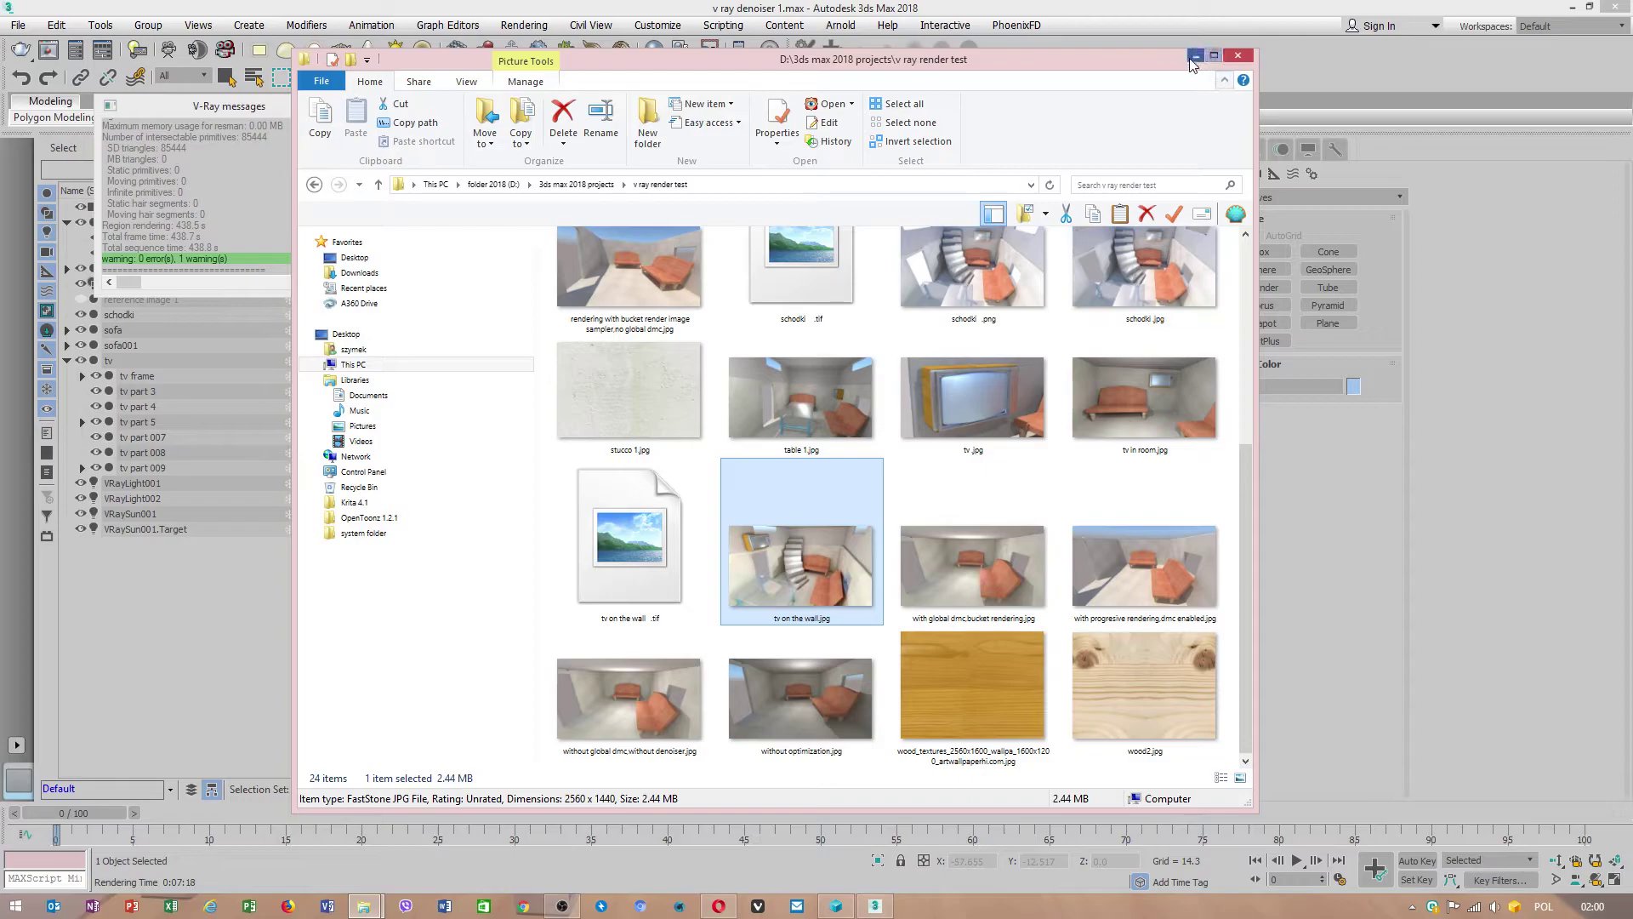
Close the viewer and Explorer, open Render Setup and review the GI settings
{"action": "left_click", "coordinate": [1208, 53]}
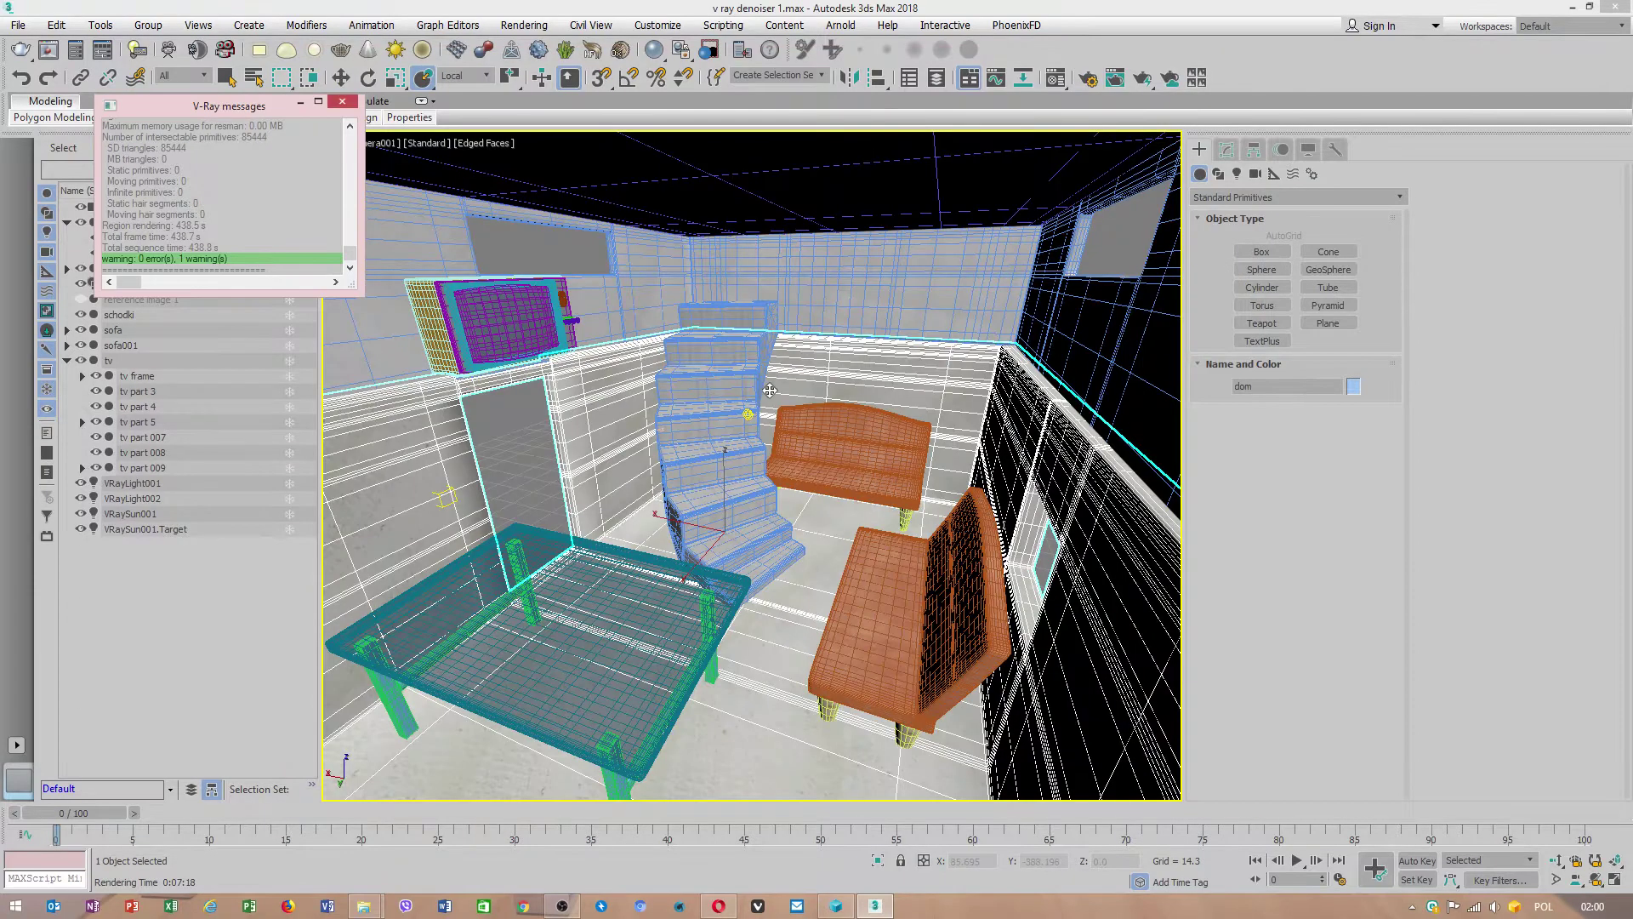
{"action": "left_click", "coordinate": [1089, 80]}
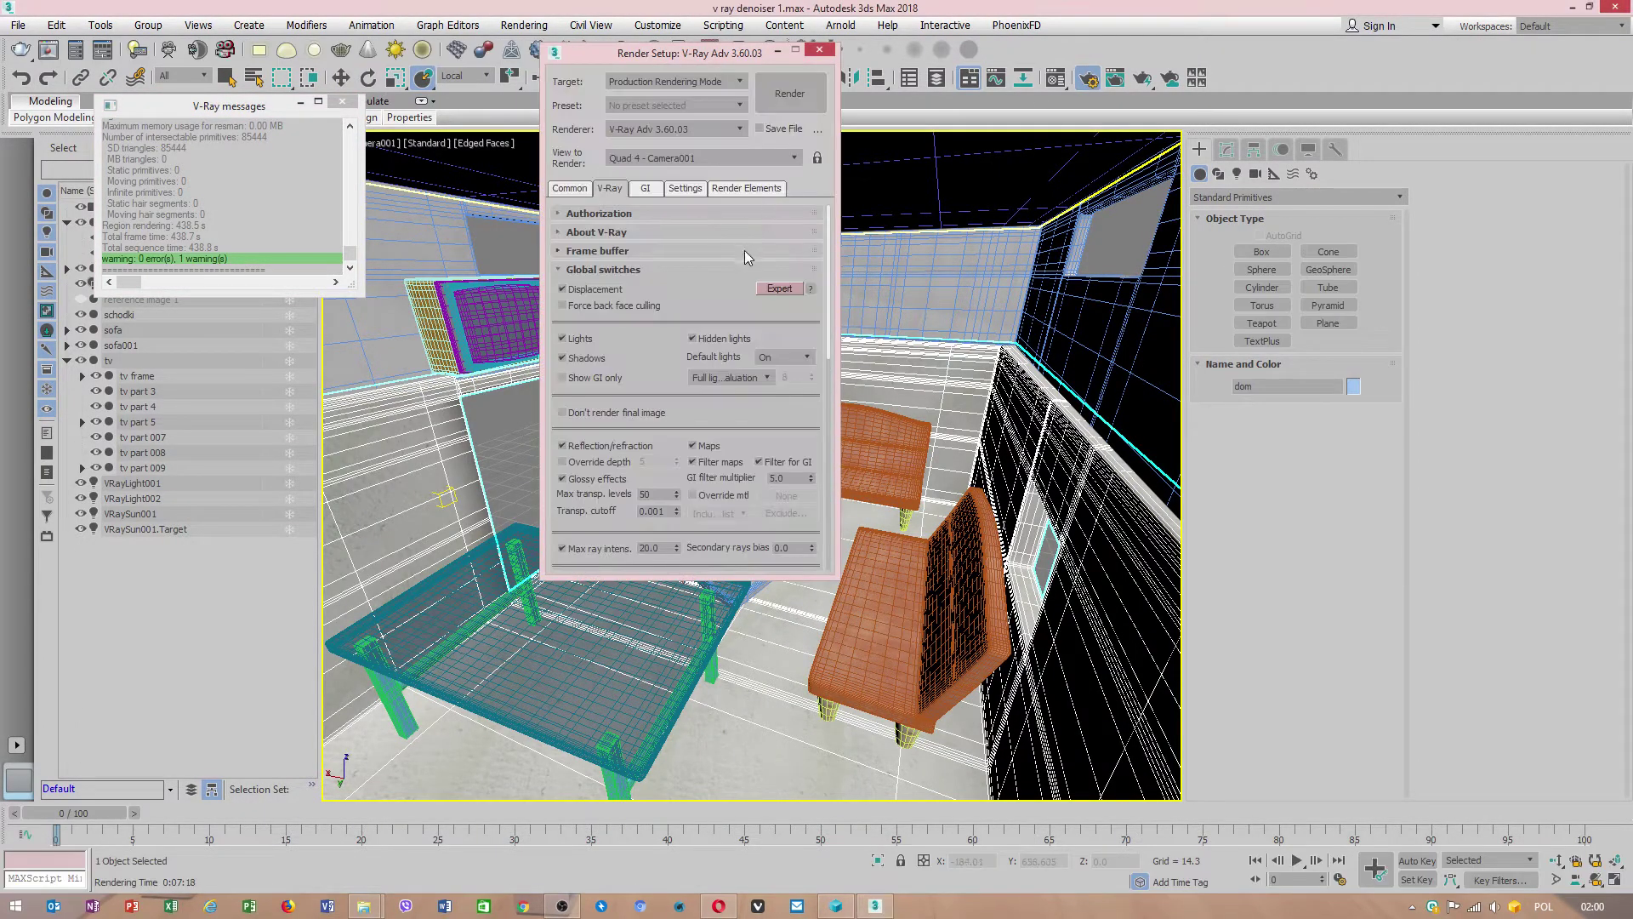
{"action": "scroll", "coordinate": [710, 498], "scroll_direction": "down", "scroll_amount": 2}
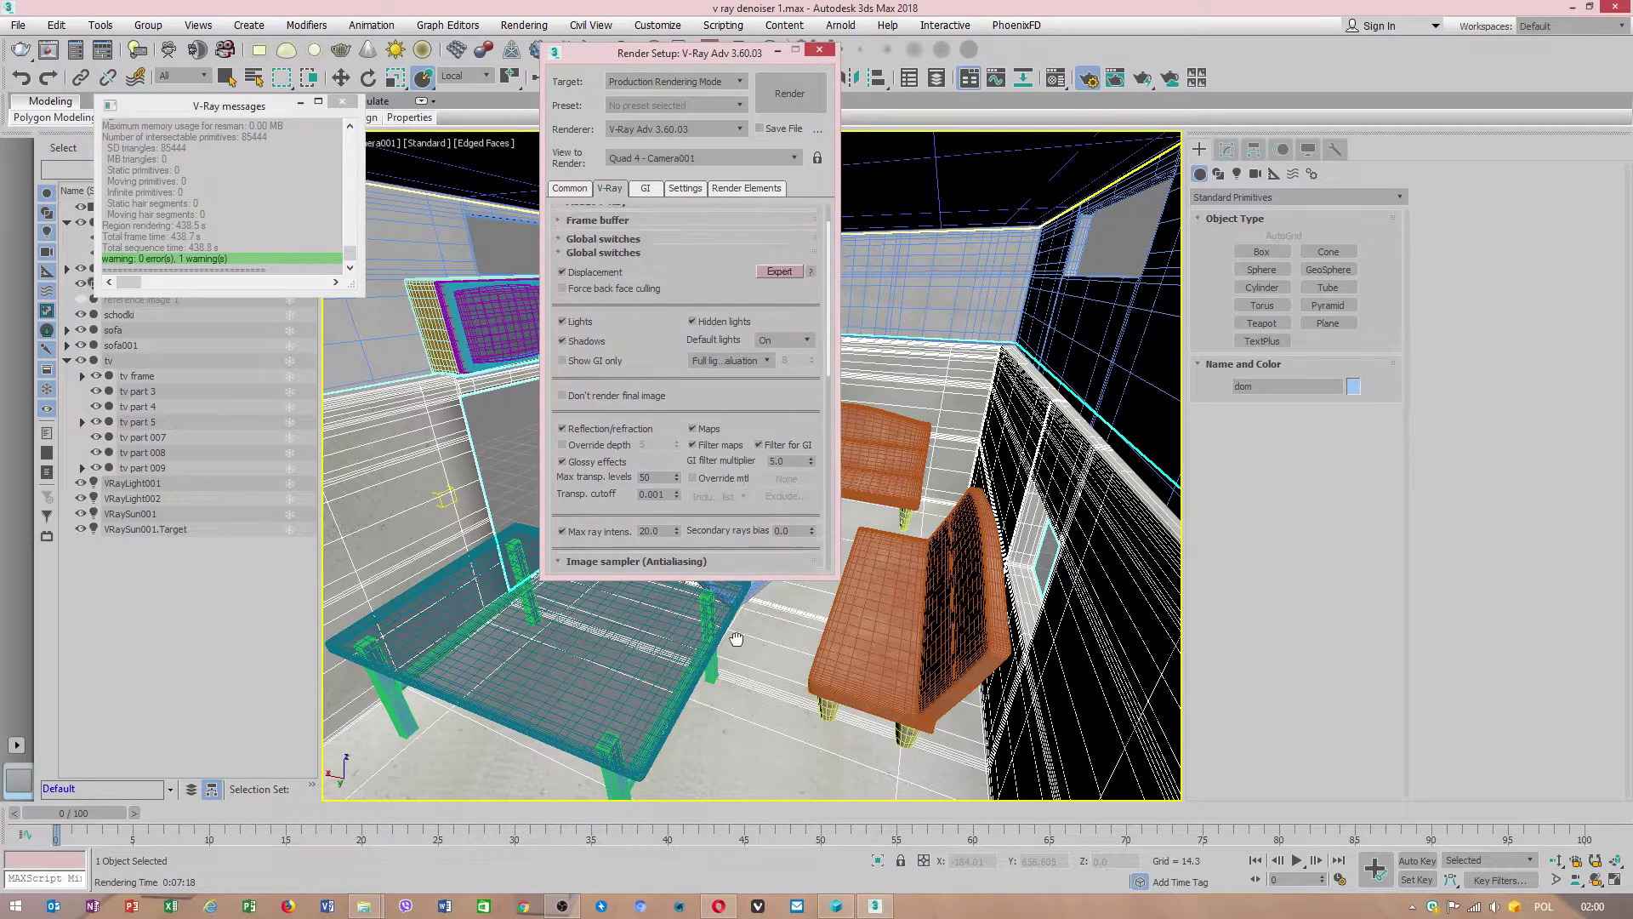
{"action": "scroll", "coordinate": [740, 477], "scroll_direction": "up", "scroll_amount": 2}
{"action": "left_click", "coordinate": [645, 188]}
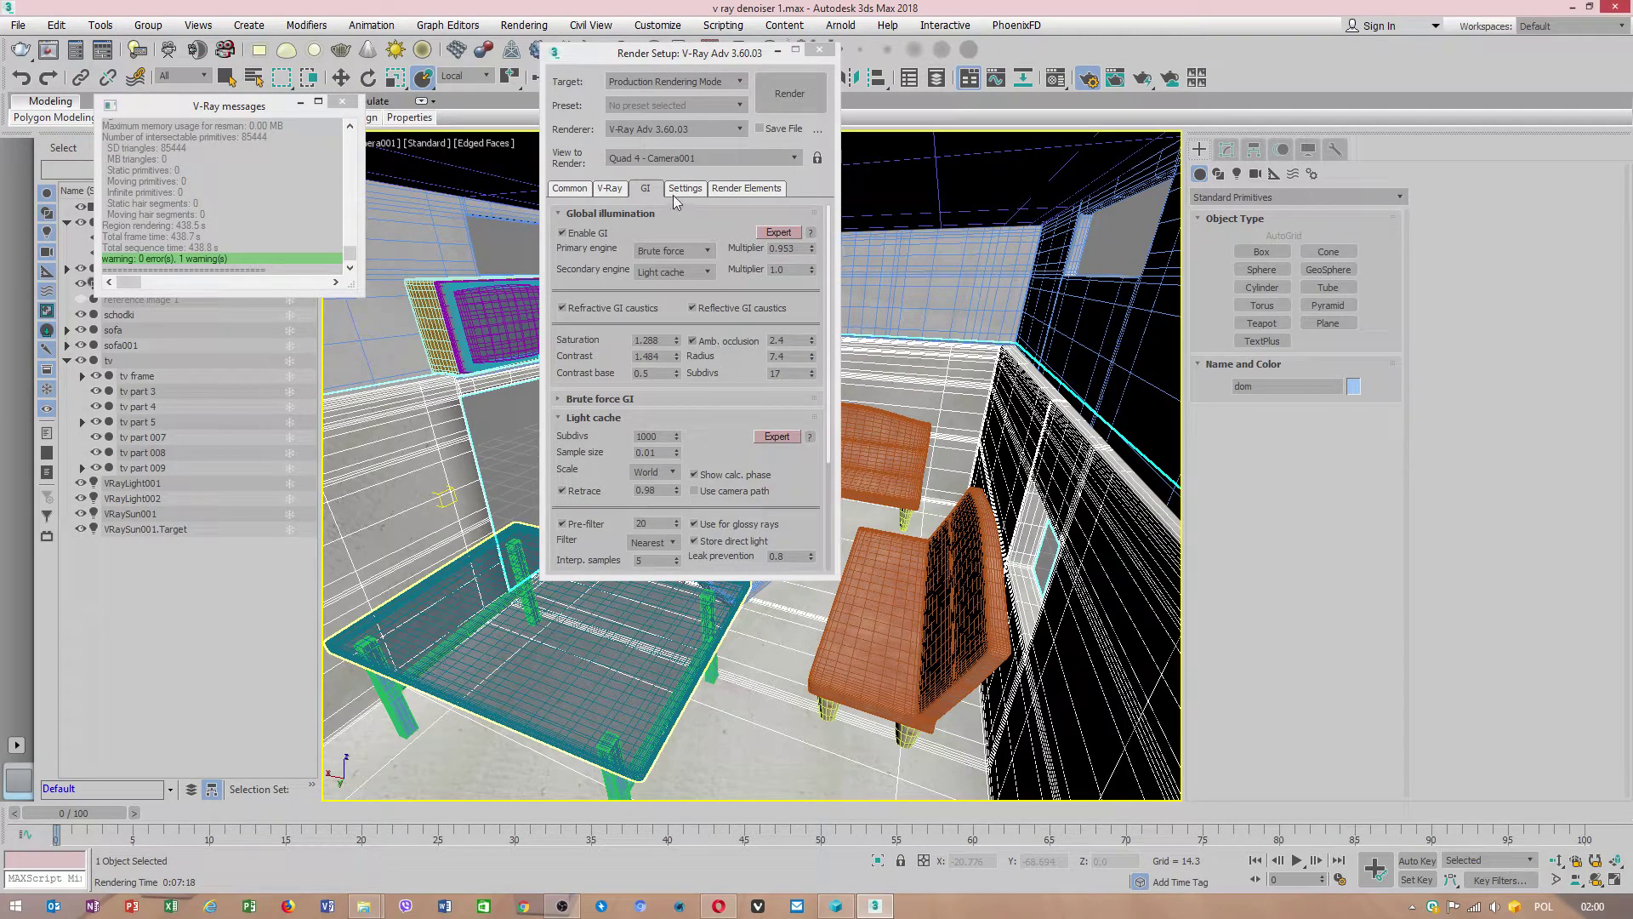
On the V-Ray tab, lower the bucket image sampler's noise threshold from 0.09 to 0.08
{"action": "left_click", "coordinate": [609, 189]}
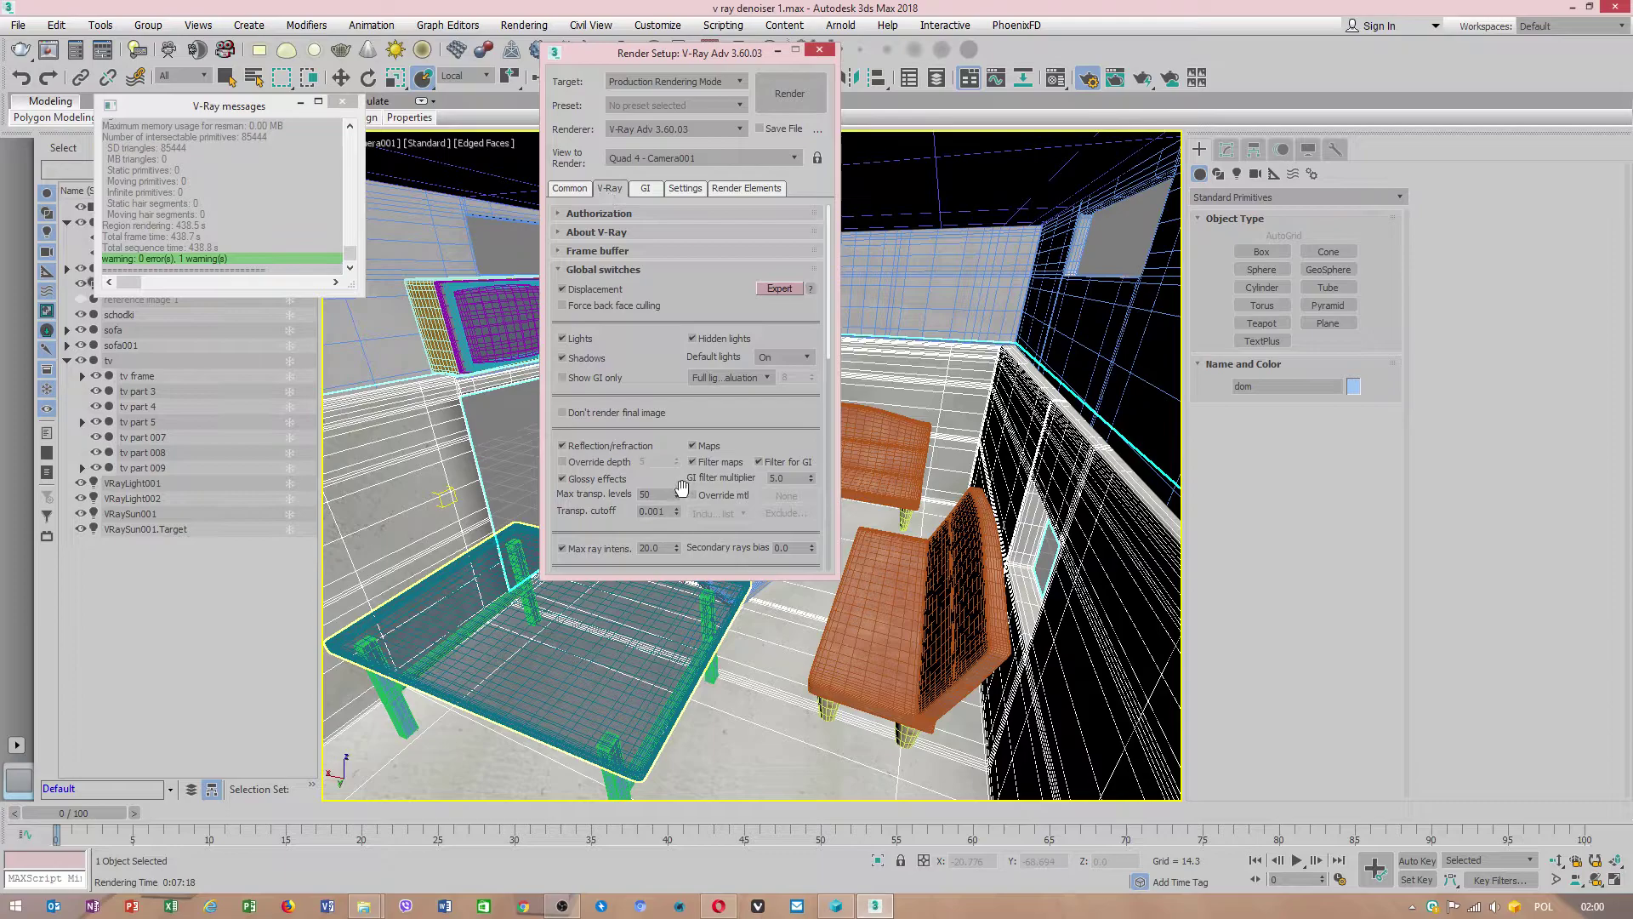
{"action": "left_click_drag", "start_coordinate": [686, 507], "coordinate": [700, 236]}
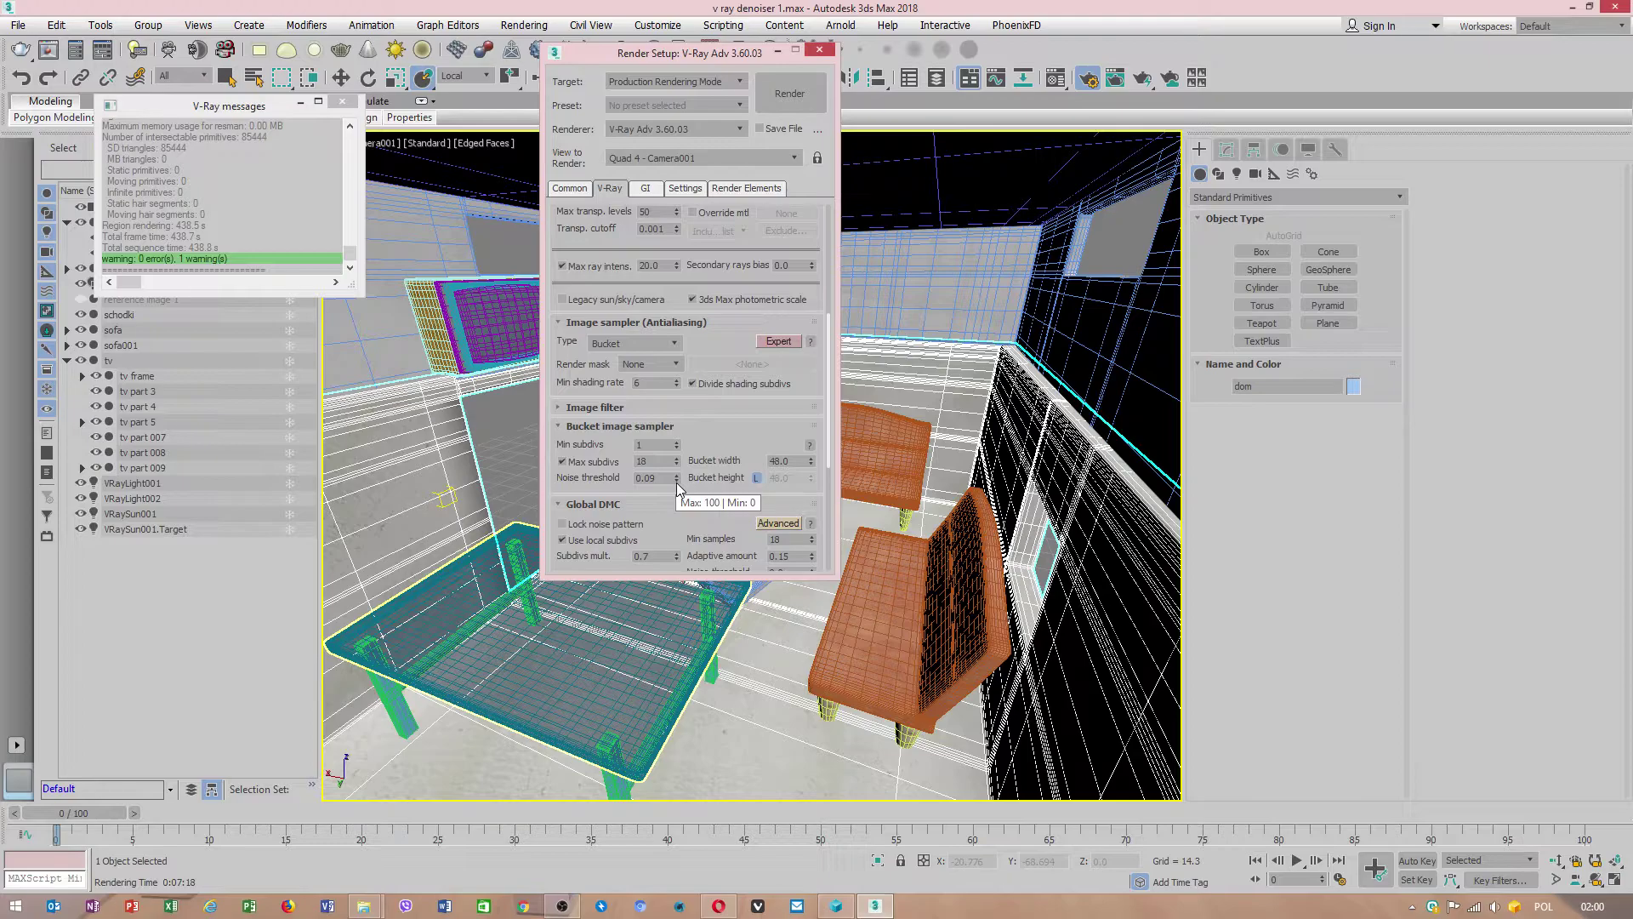
{"action": "left_click", "coordinate": [676, 483]}
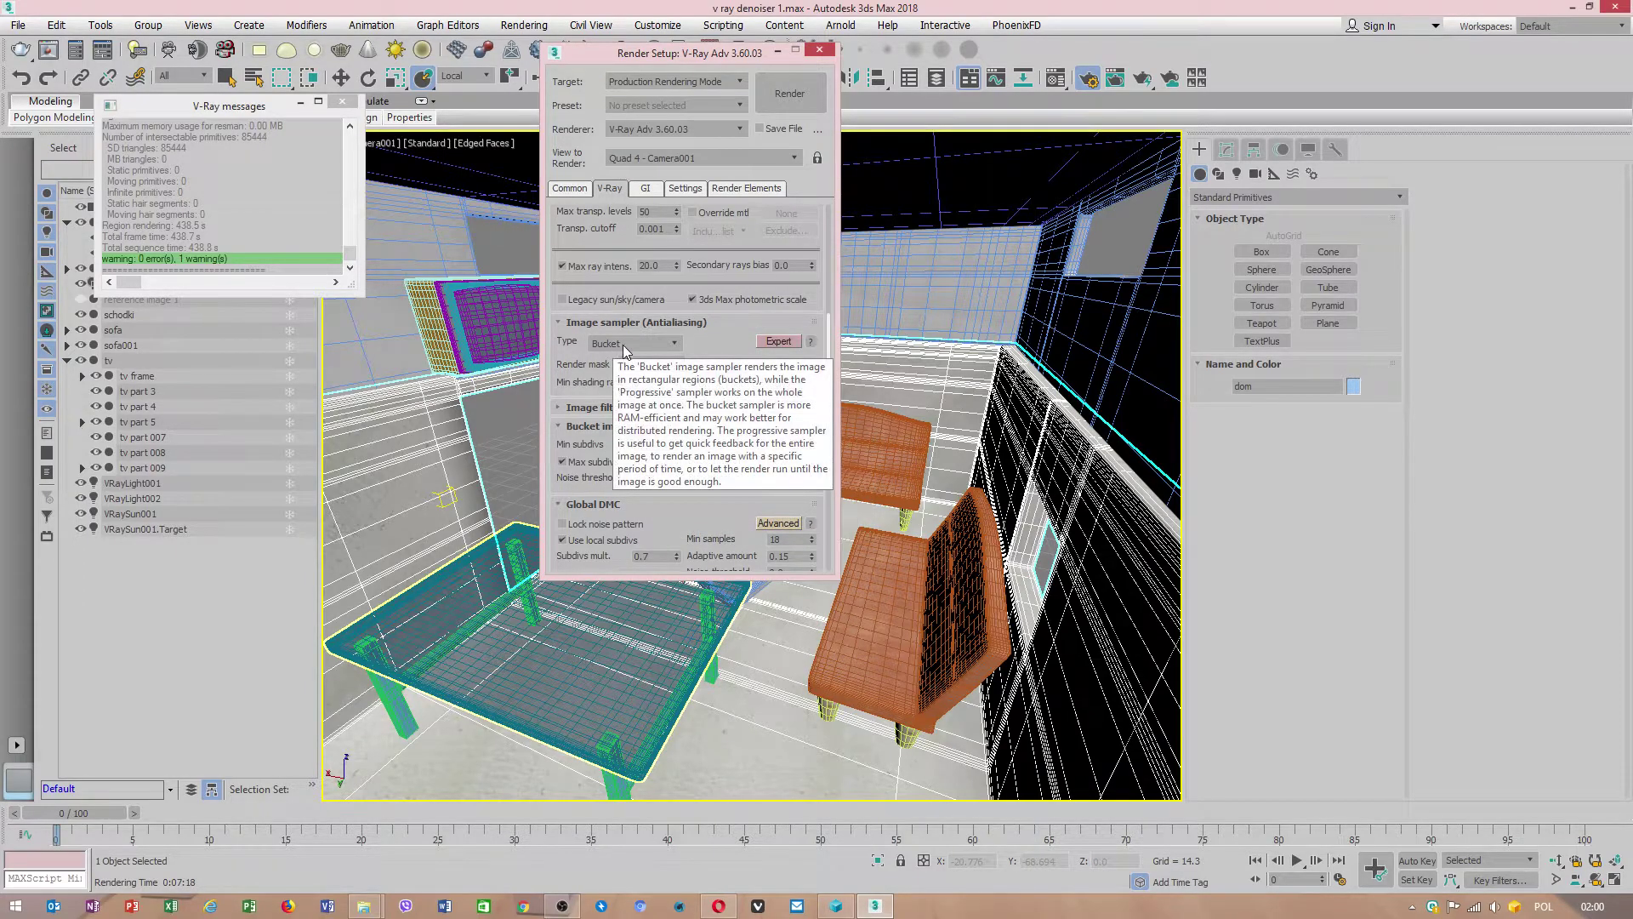
{"action": "left_click", "coordinate": [647, 189]}
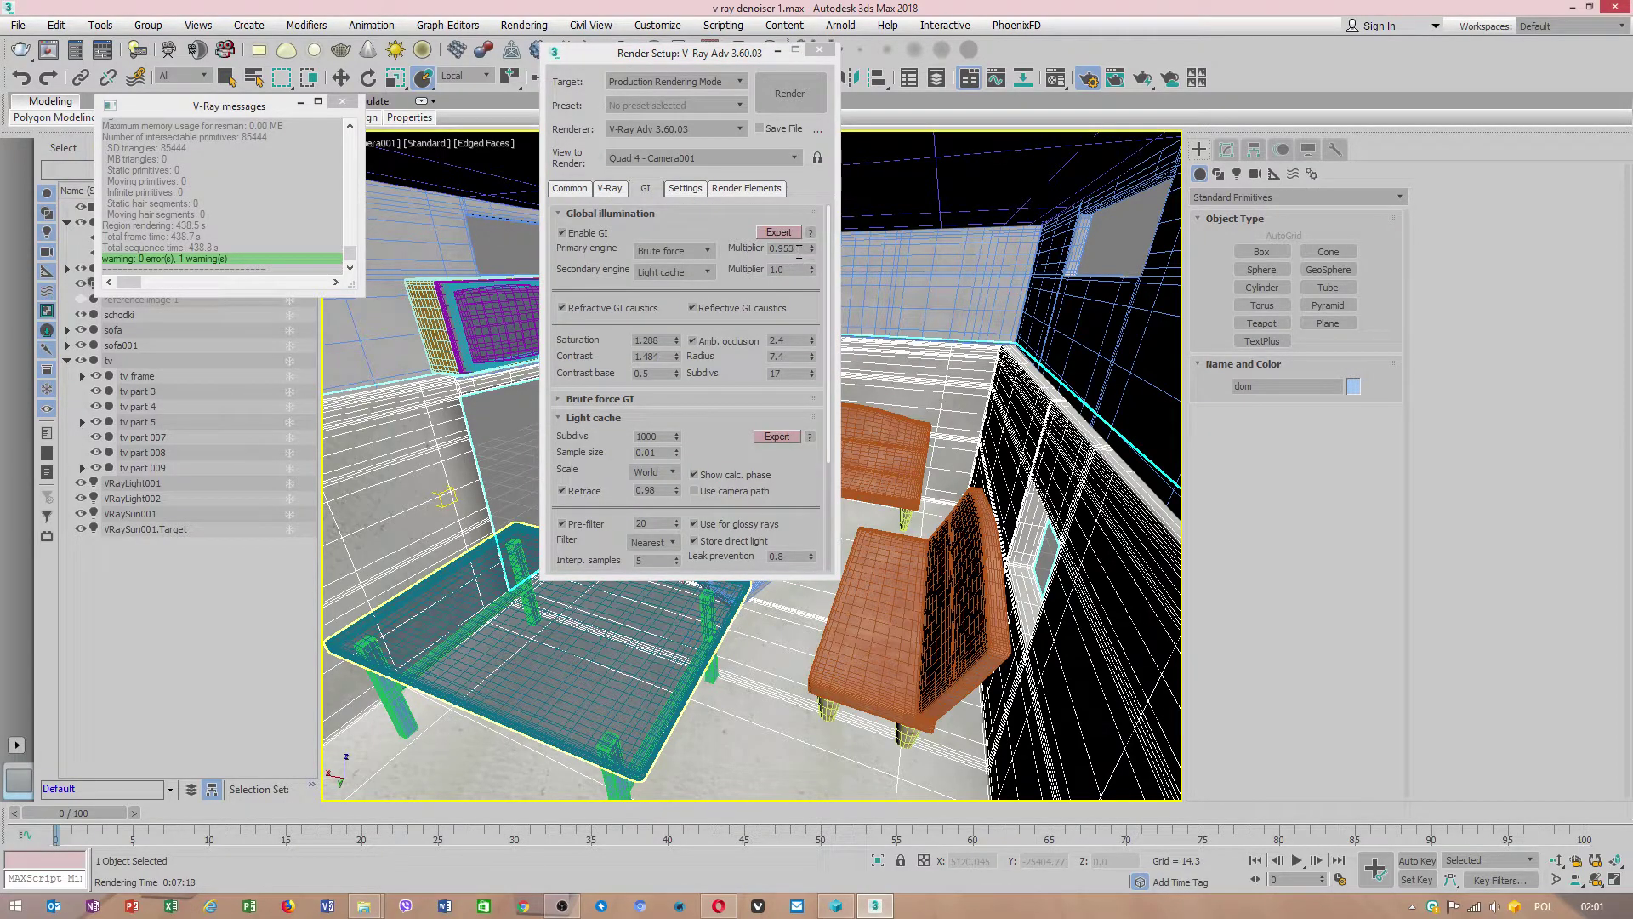
Check the parameters of VRayLight001 and VRayLight002 in the Modify panel
{"action": "left_click", "coordinate": [820, 50]}
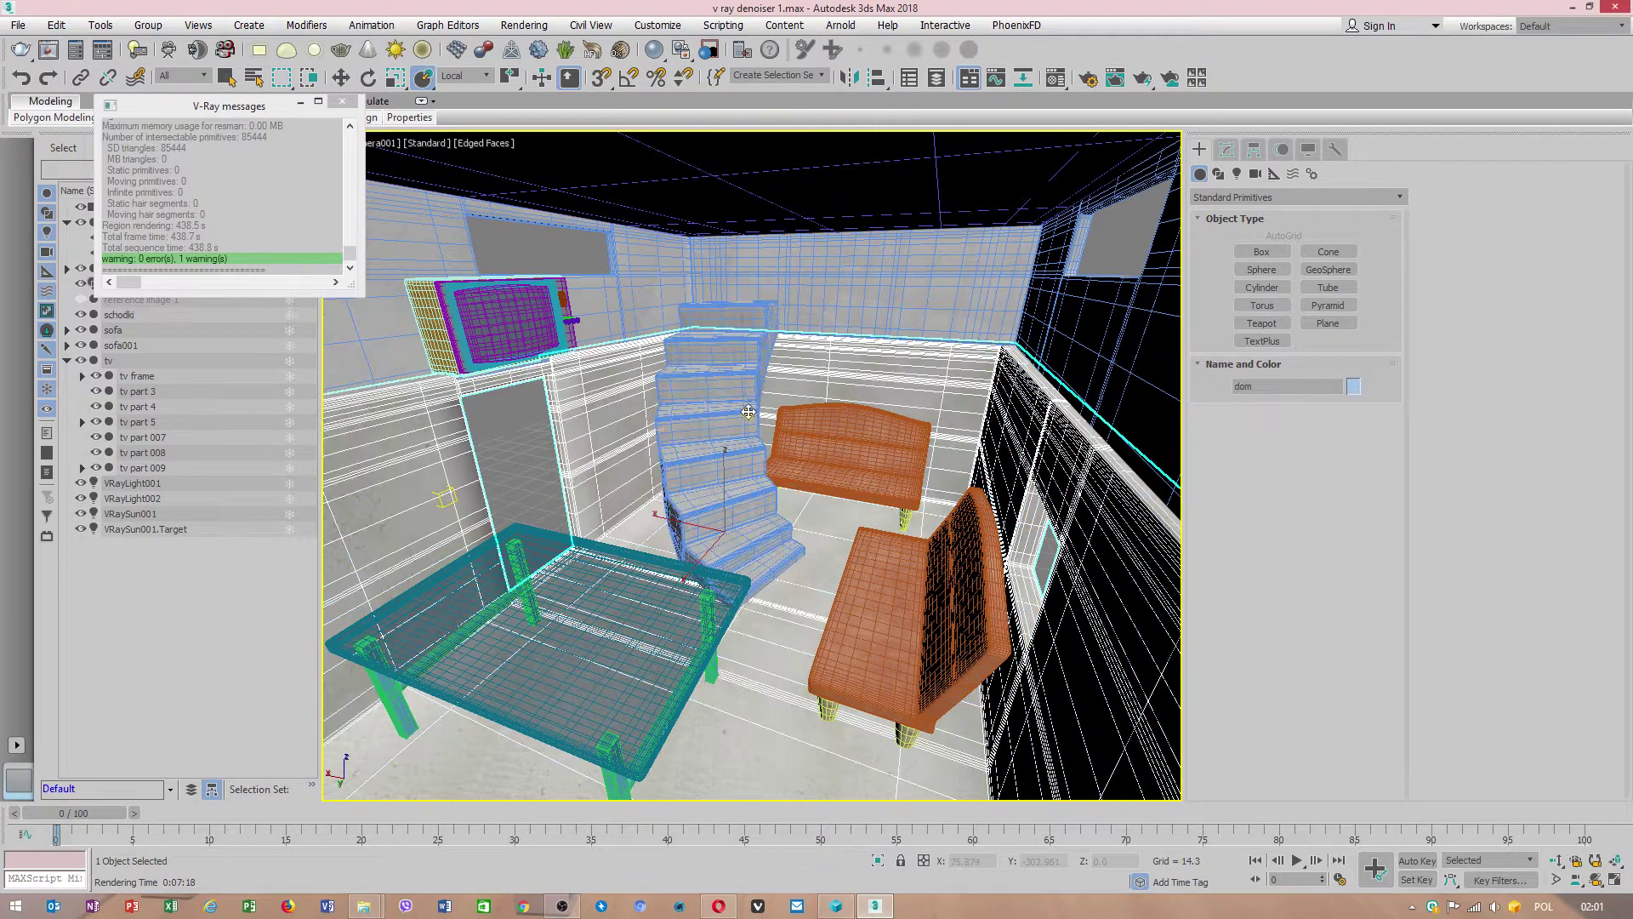
{"action": "left_click", "coordinate": [748, 412]}
{"action": "left_click", "coordinate": [748, 414]}
{"action": "left_click", "coordinate": [749, 414]}
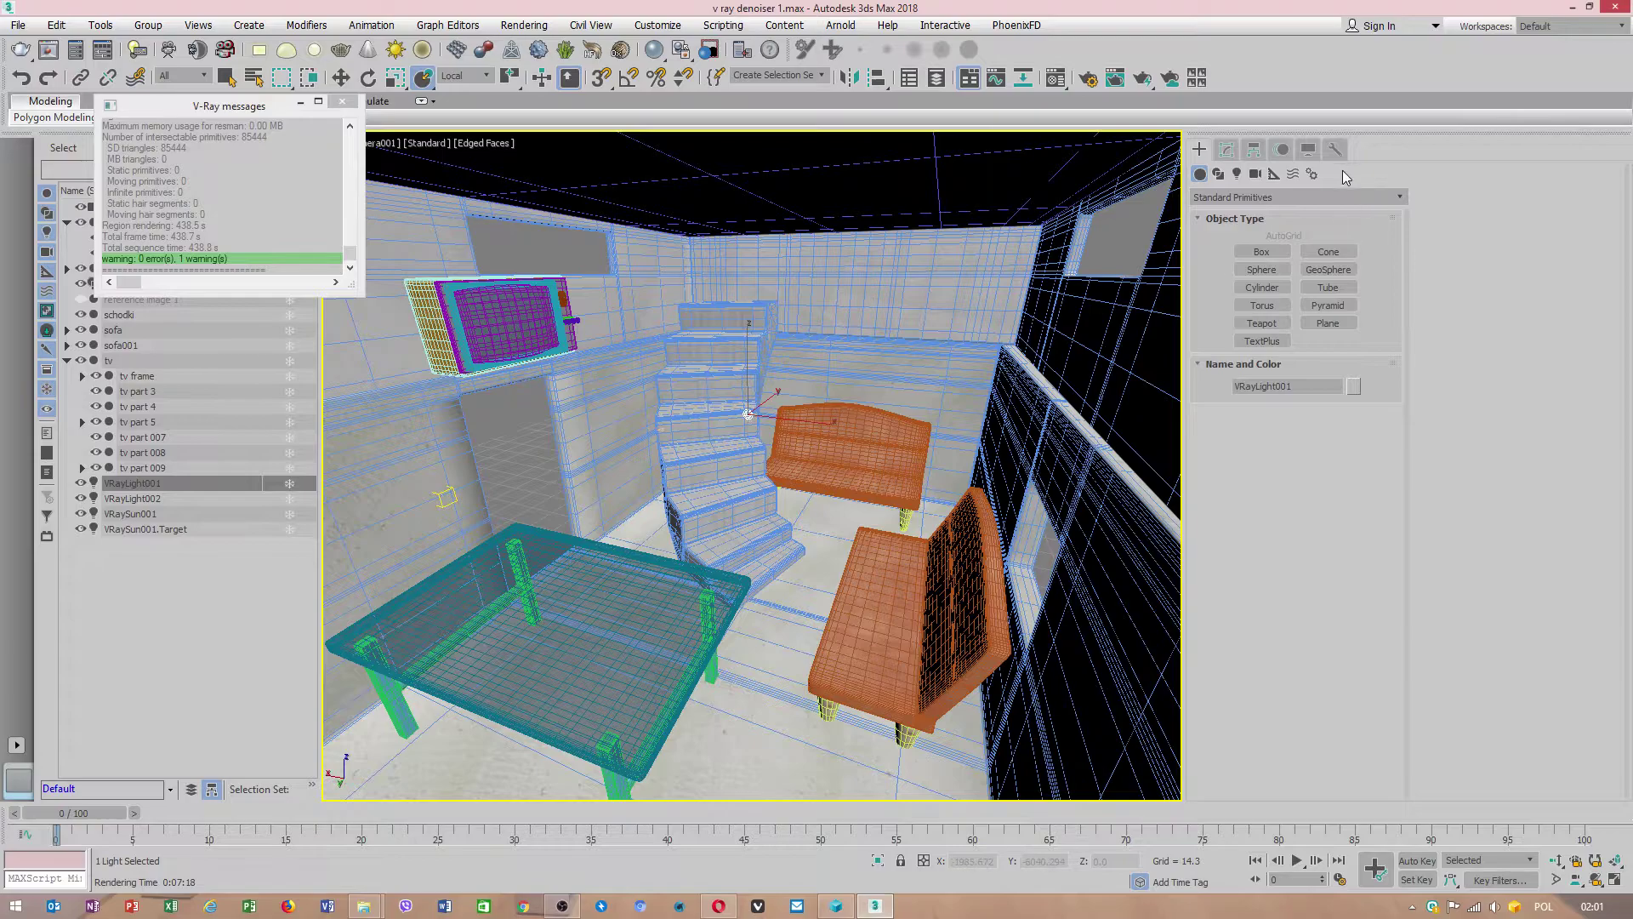
{"action": "left_click", "coordinate": [1227, 149]}
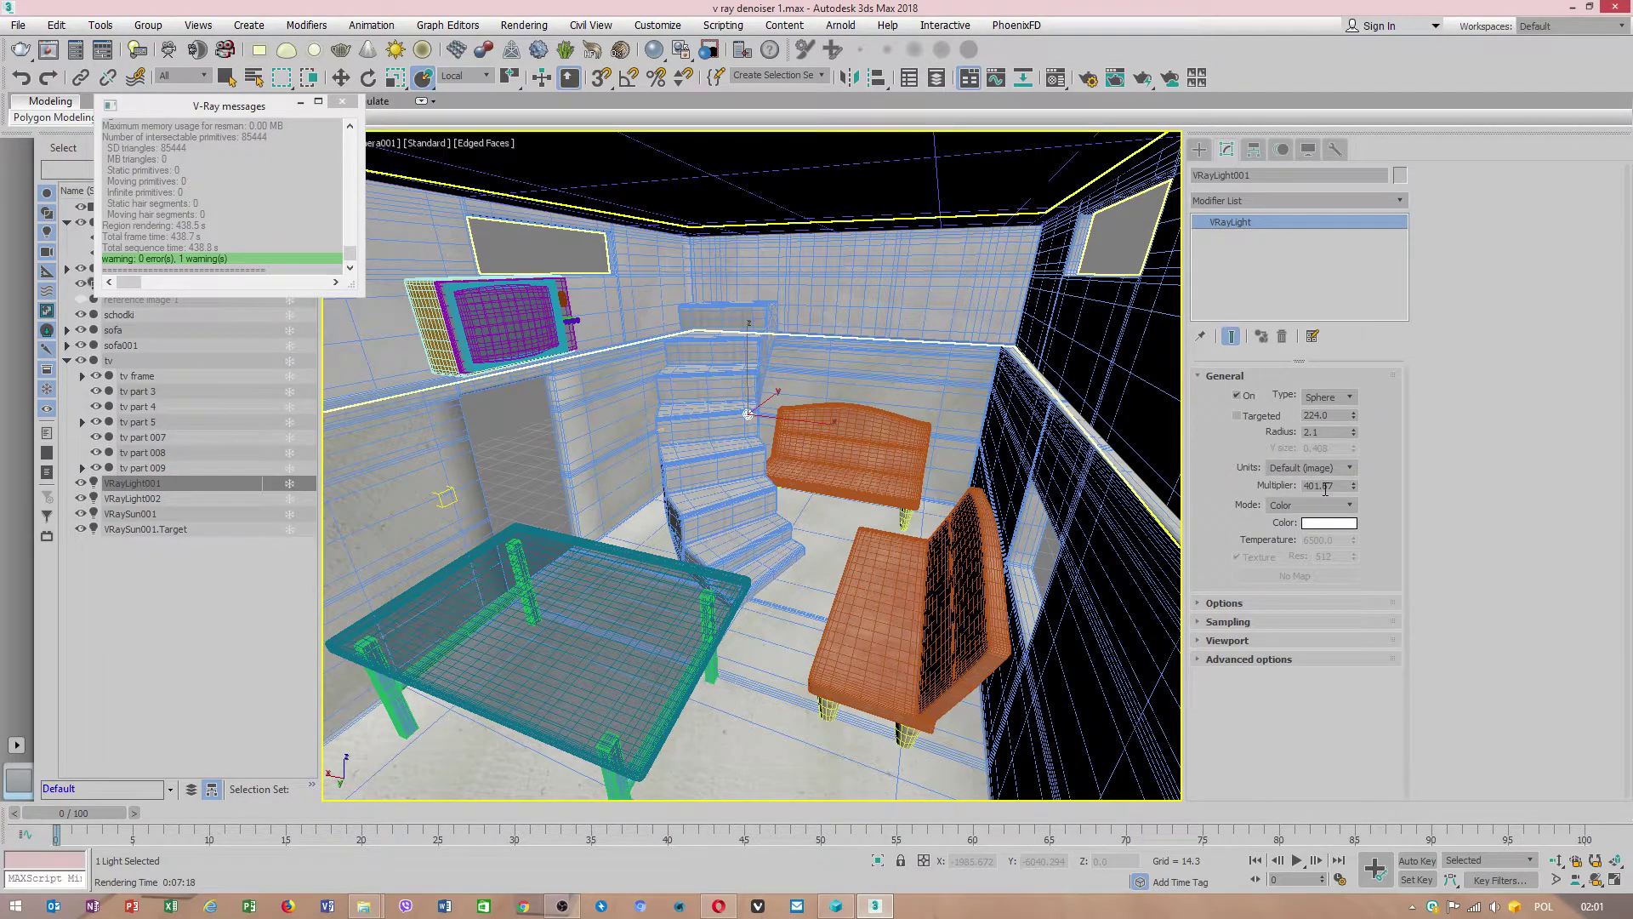
{"action": "left_click", "coordinate": [155, 501]}
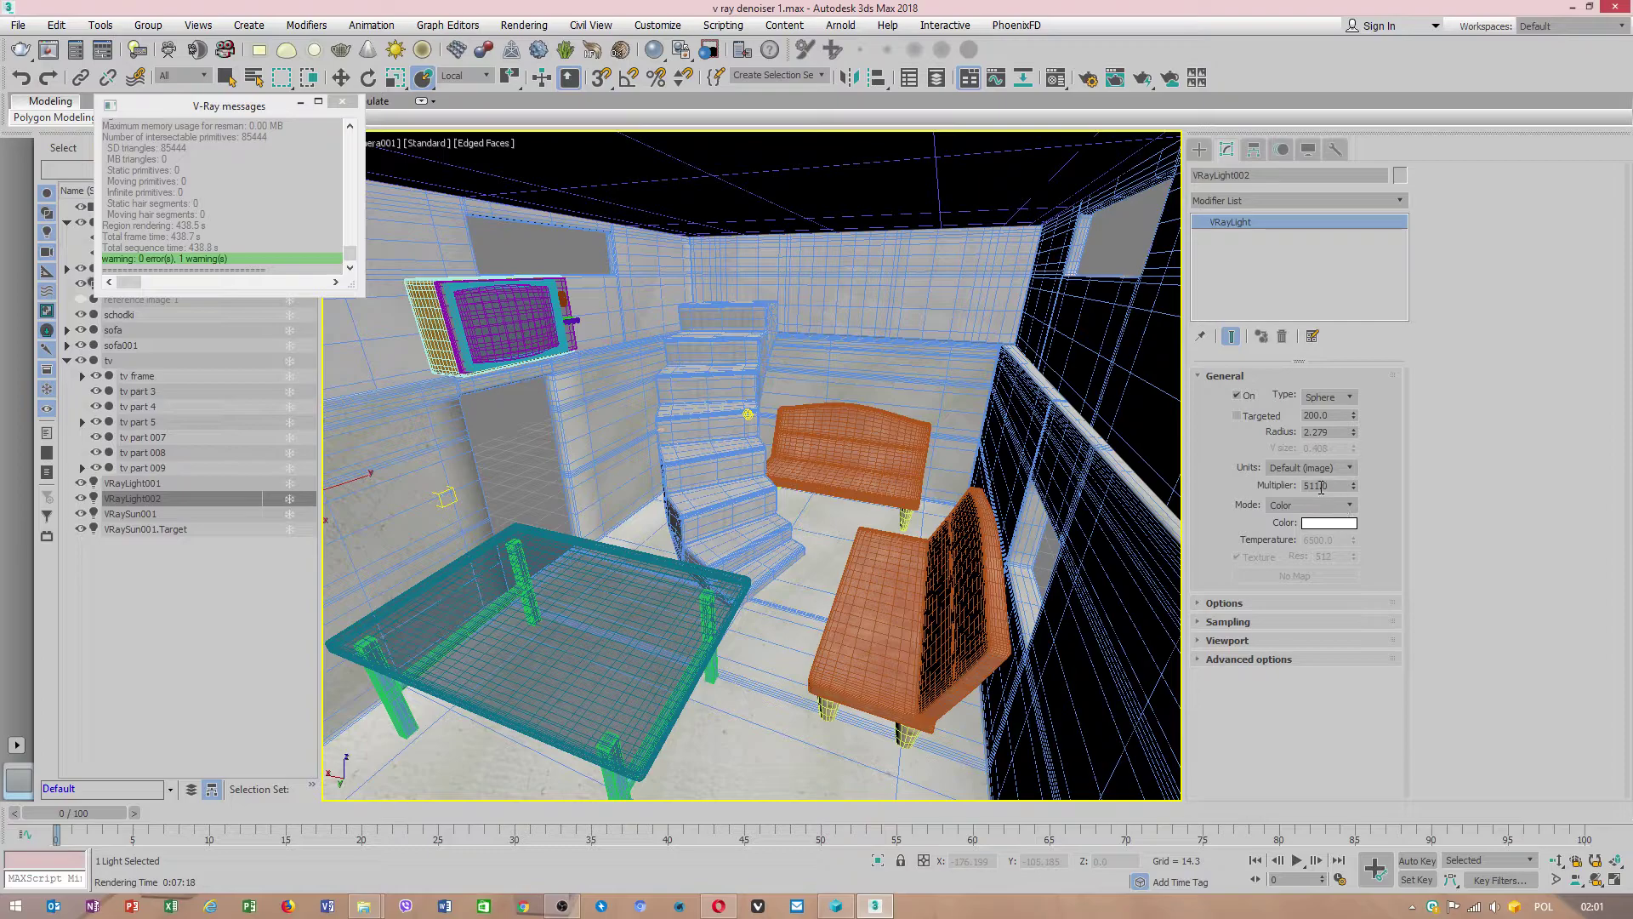
Raise the GI primary engine multiplier from 0.953 to 0.963 and reselect VRayLight001
{"action": "left_click", "coordinate": [1089, 79]}
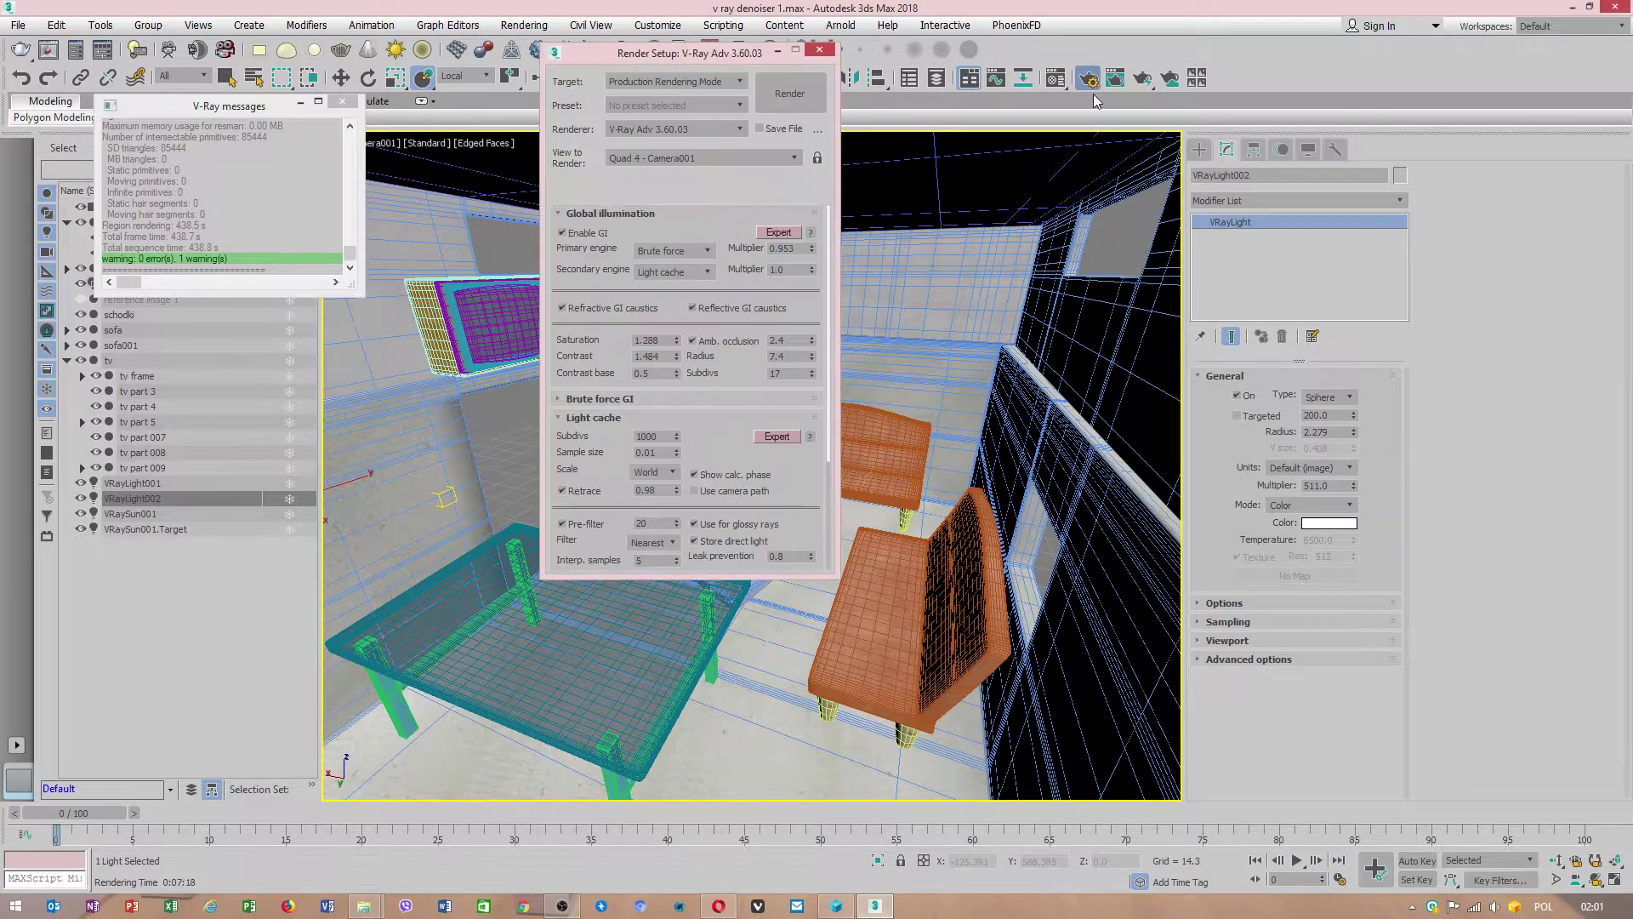
{"action": "left_click", "coordinate": [812, 245]}
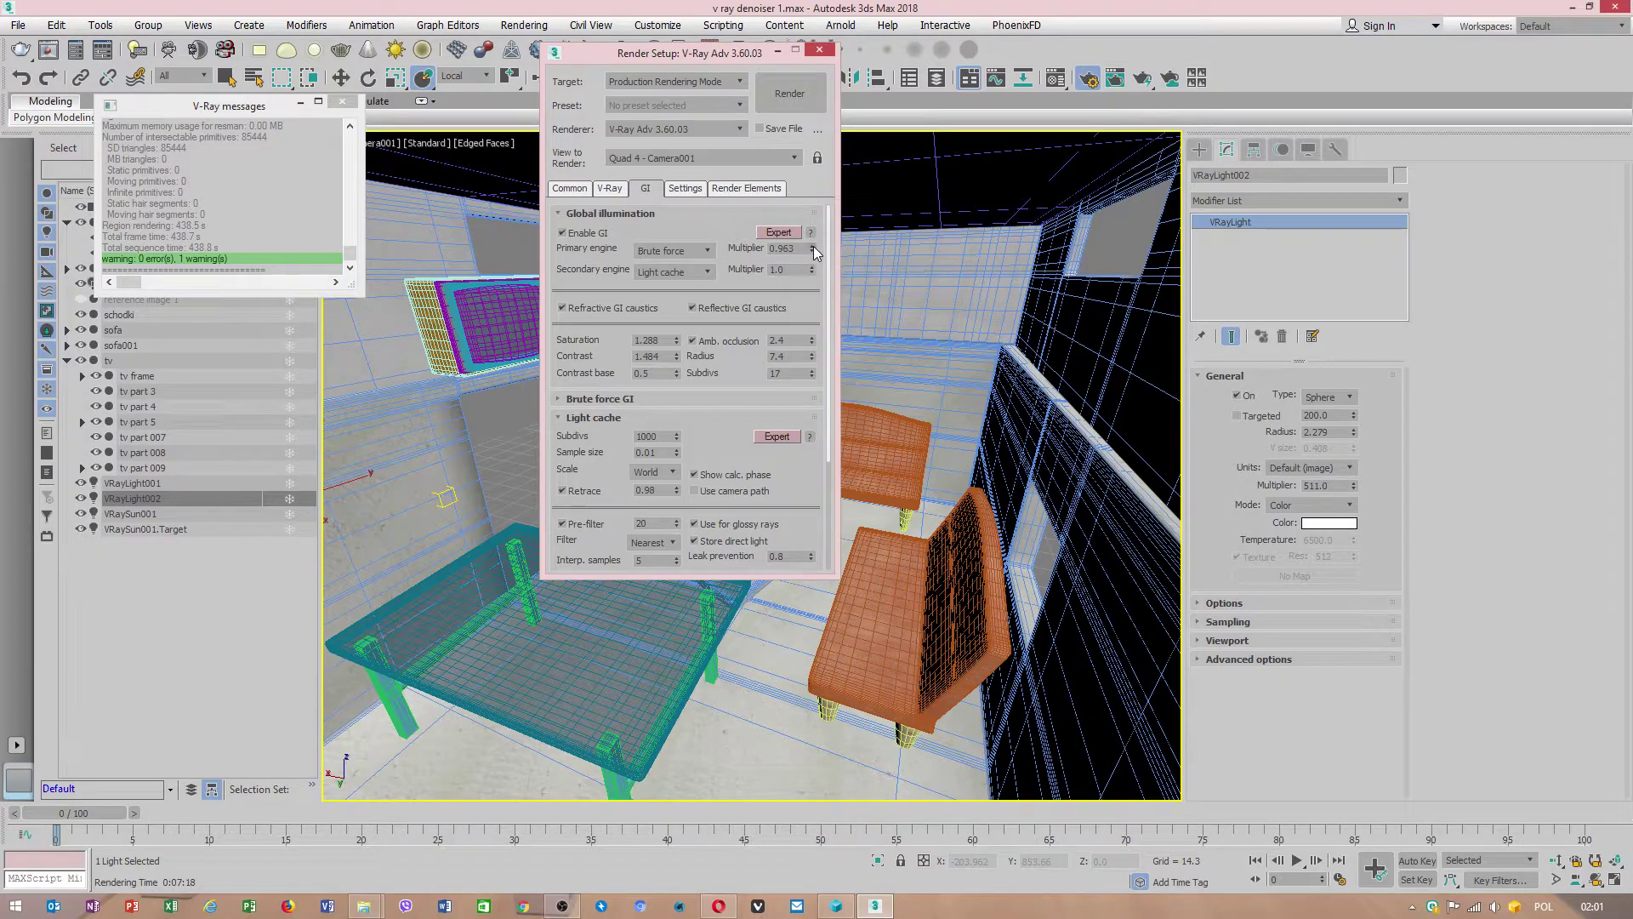
{"action": "left_click", "coordinate": [820, 49]}
{"action": "left_click", "coordinate": [748, 412]}
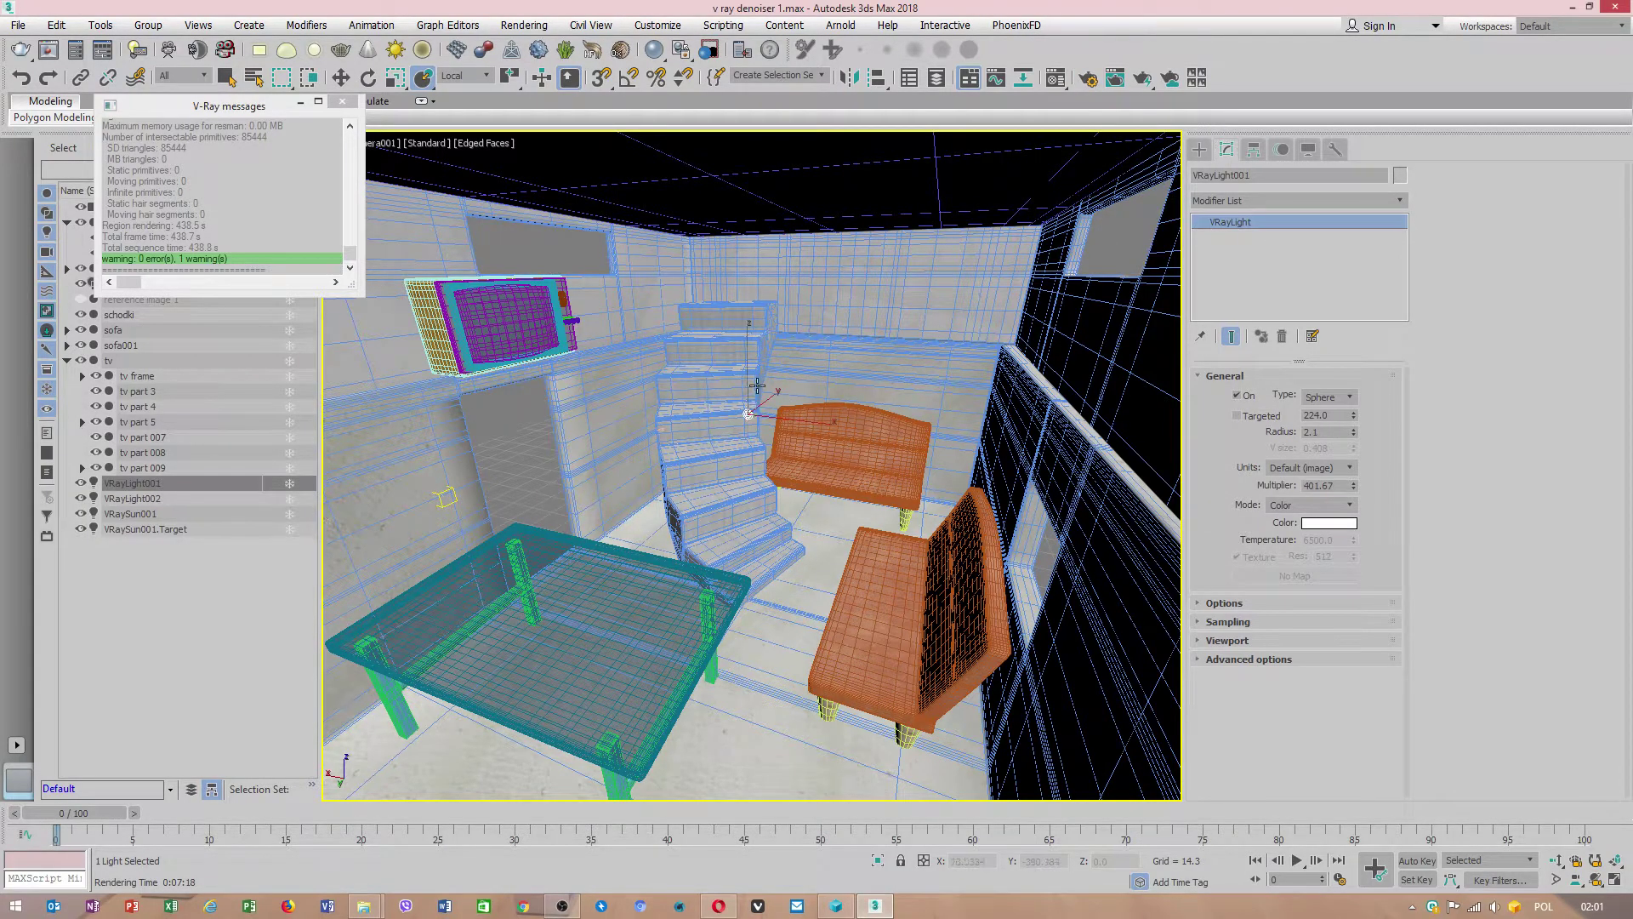
Move VRayLight001 up toward the ceiling, then restore four viewports and select VRaySun001
{"action": "key", "text": "w"}
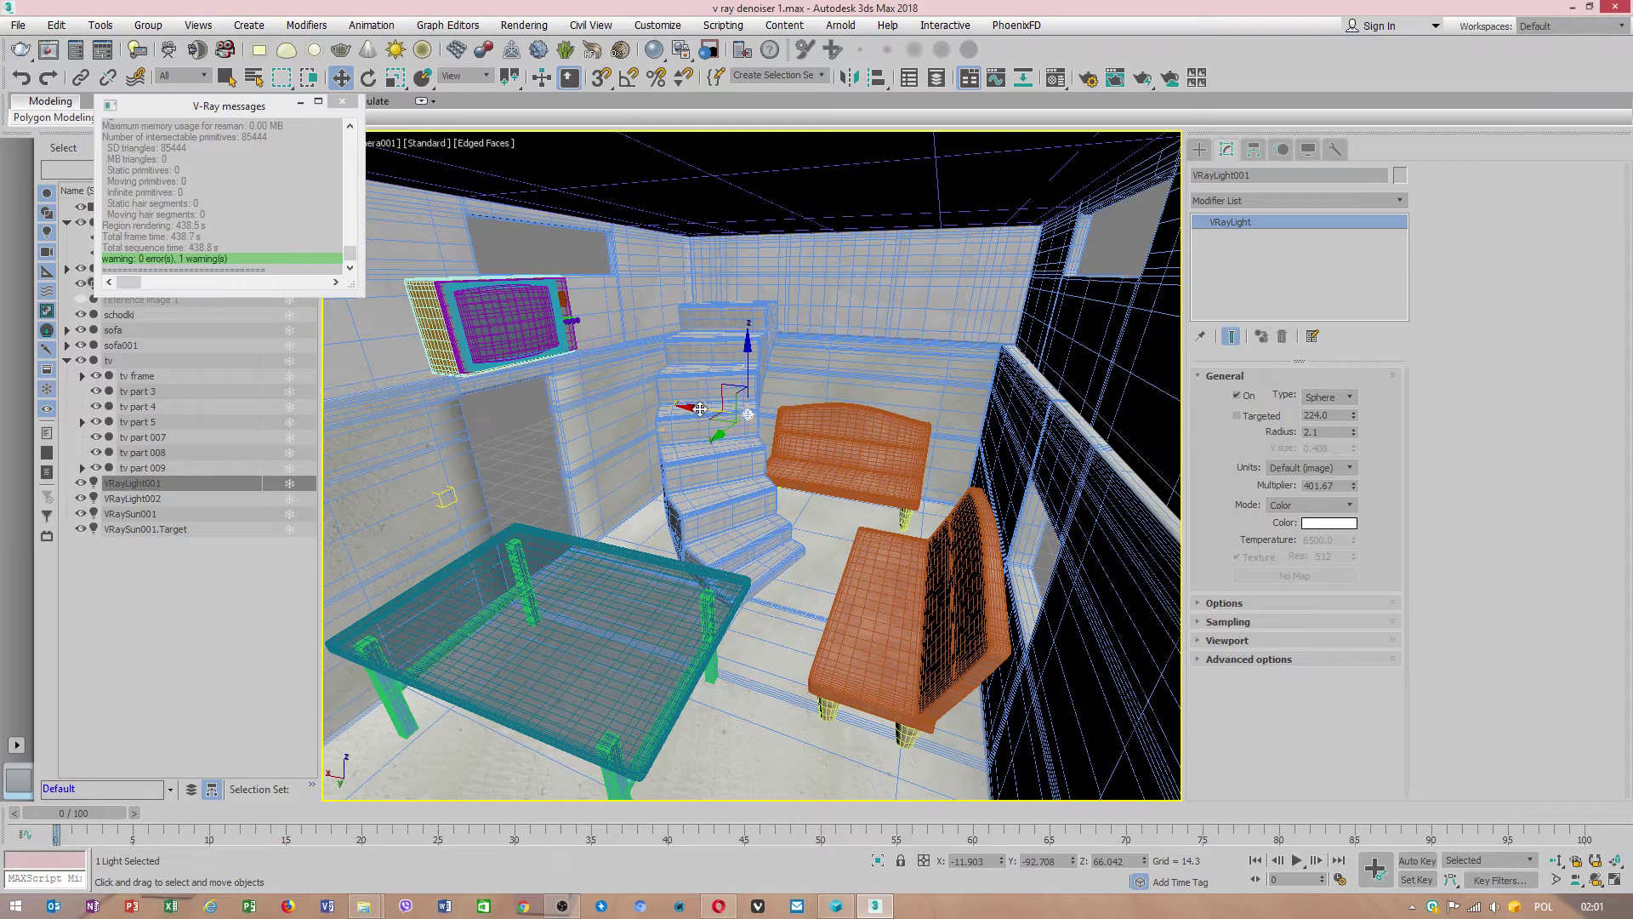
{"action": "left_click_drag", "start_coordinate": [710, 412], "coordinate": [855, 217]}
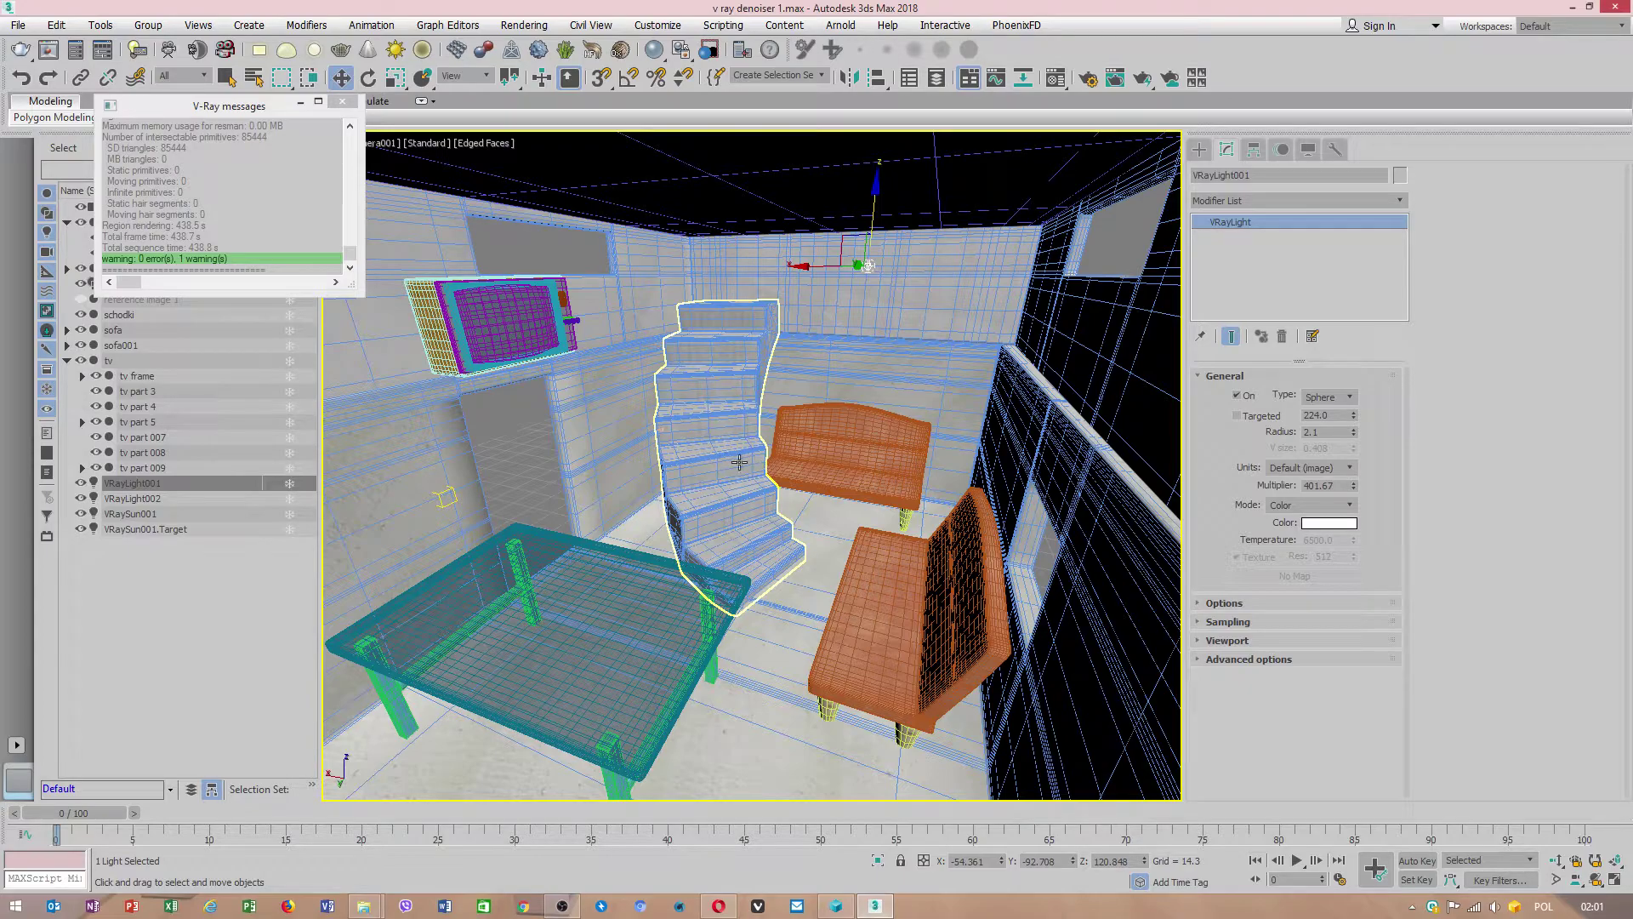
{"action": "left_click", "coordinate": [718, 452]}
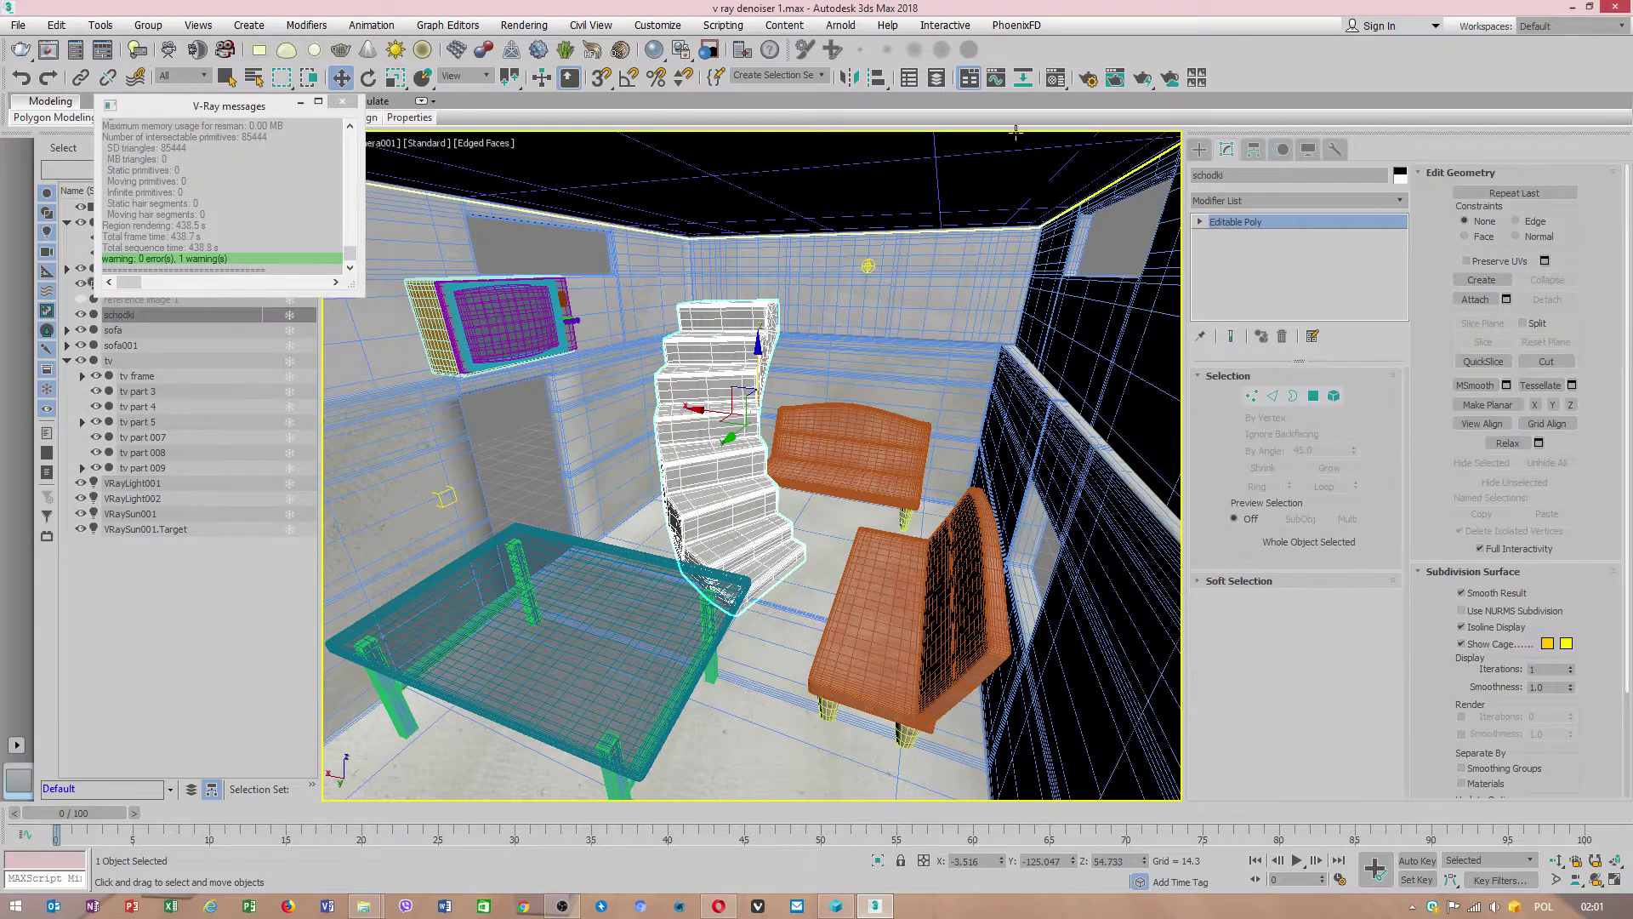
{"action": "key", "text": "alt+w"}
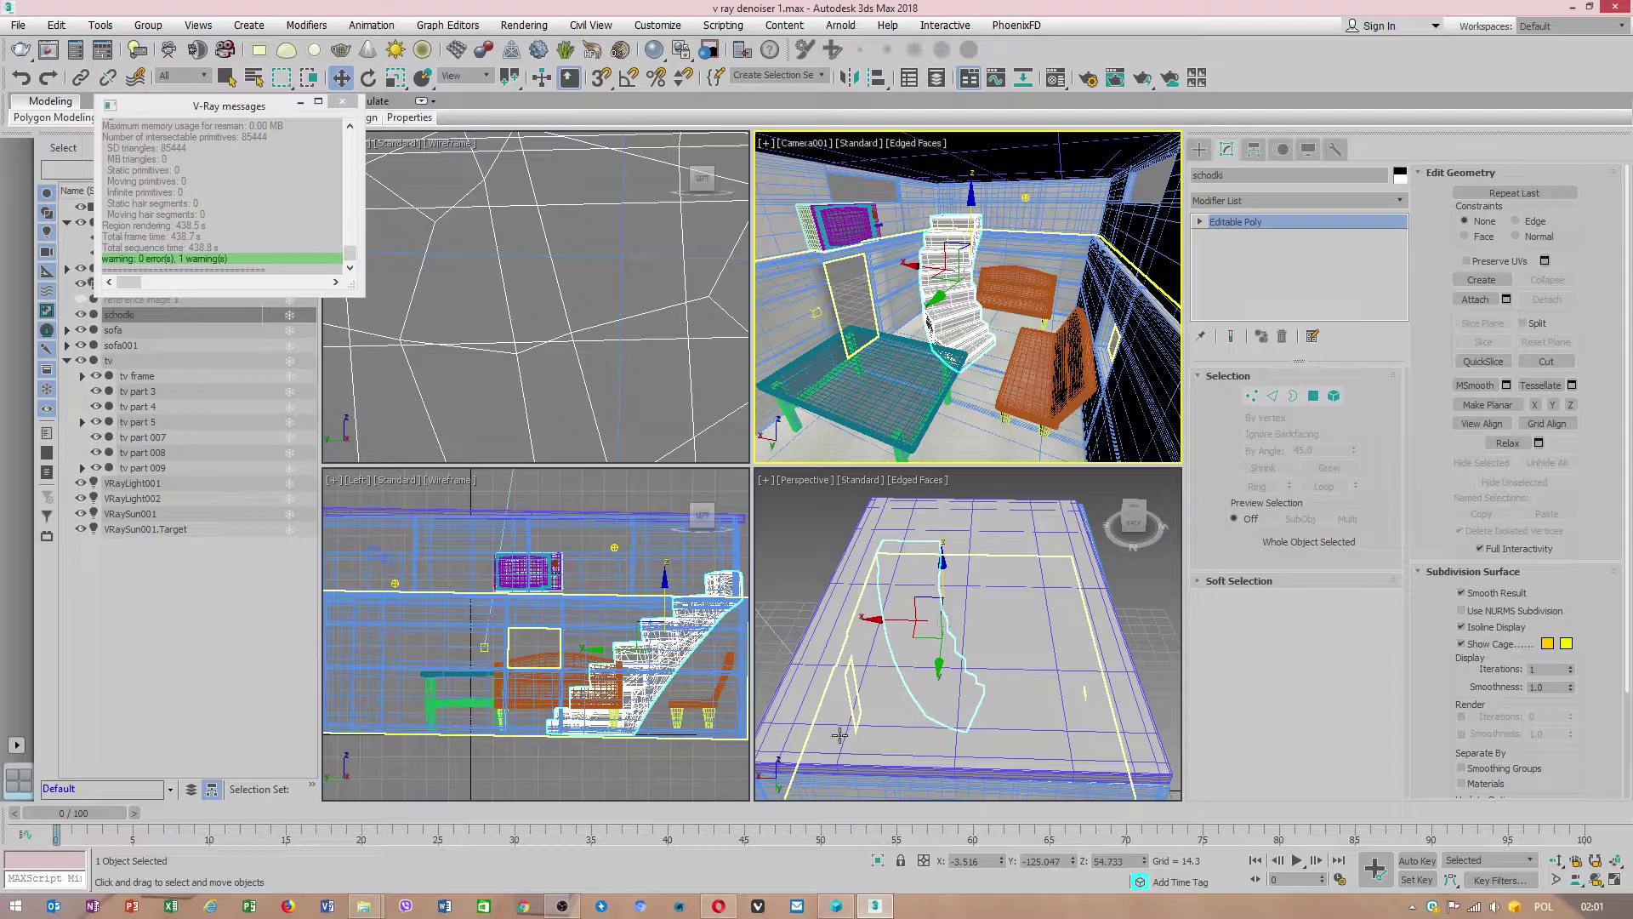
{"action": "scroll", "coordinate": [1009, 686], "scroll_direction": "down", "scroll_amount": 3}
{"action": "left_click", "coordinate": [960, 644]}
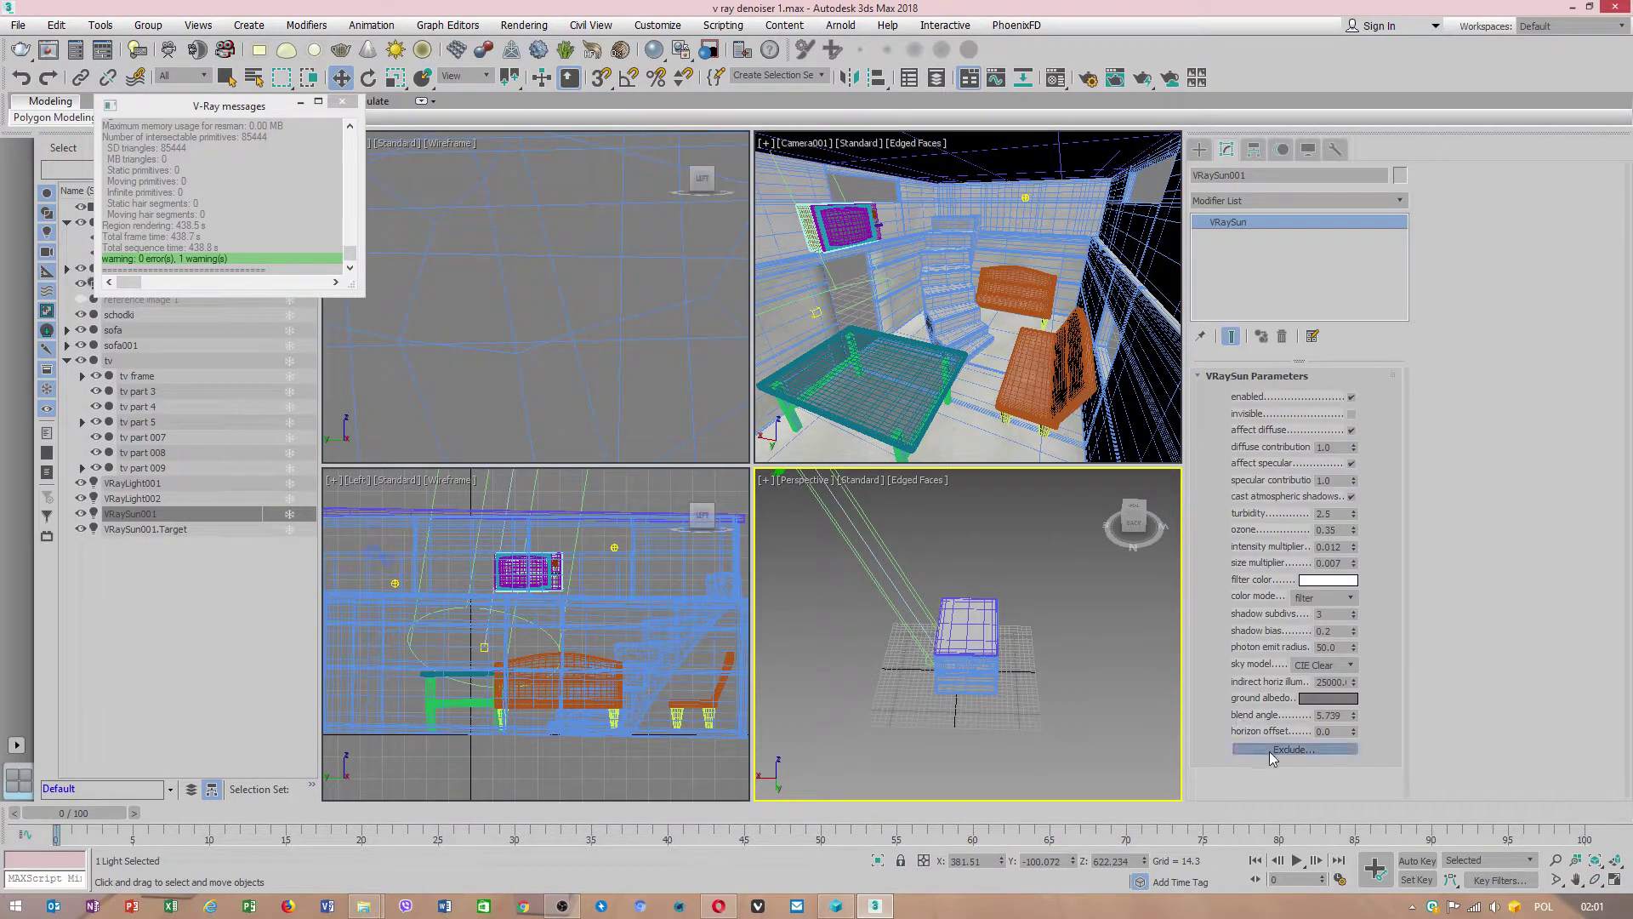
{"action": "left_click", "coordinate": [1272, 750]}
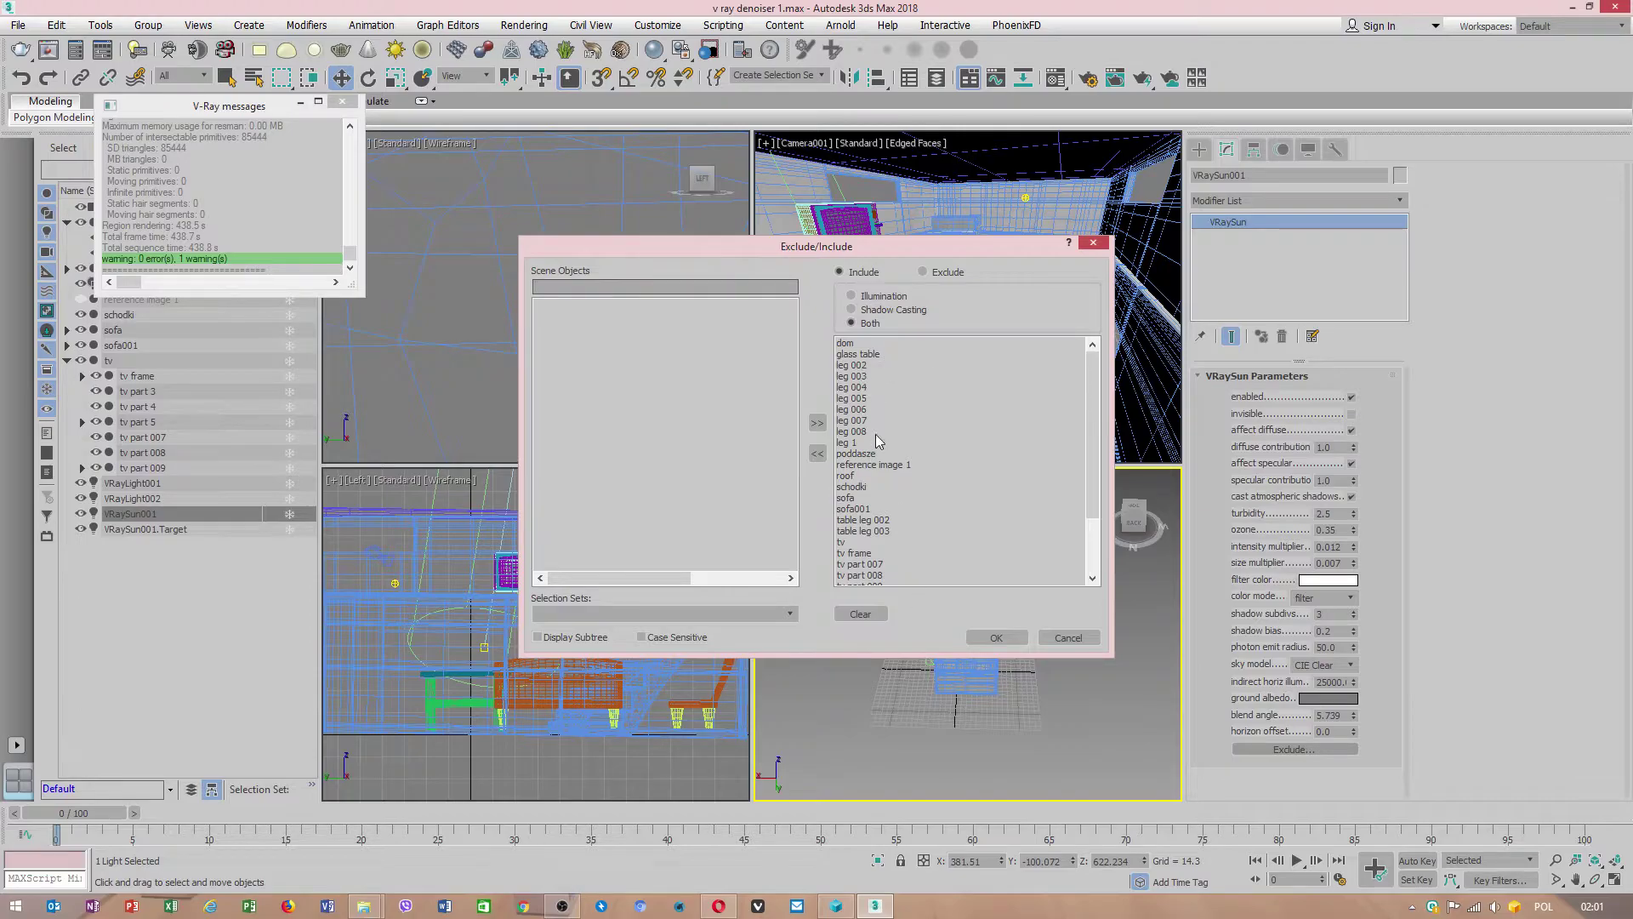
{"action": "scroll", "coordinate": [1068, 510], "scroll_direction": "down", "scroll_amount": 3}
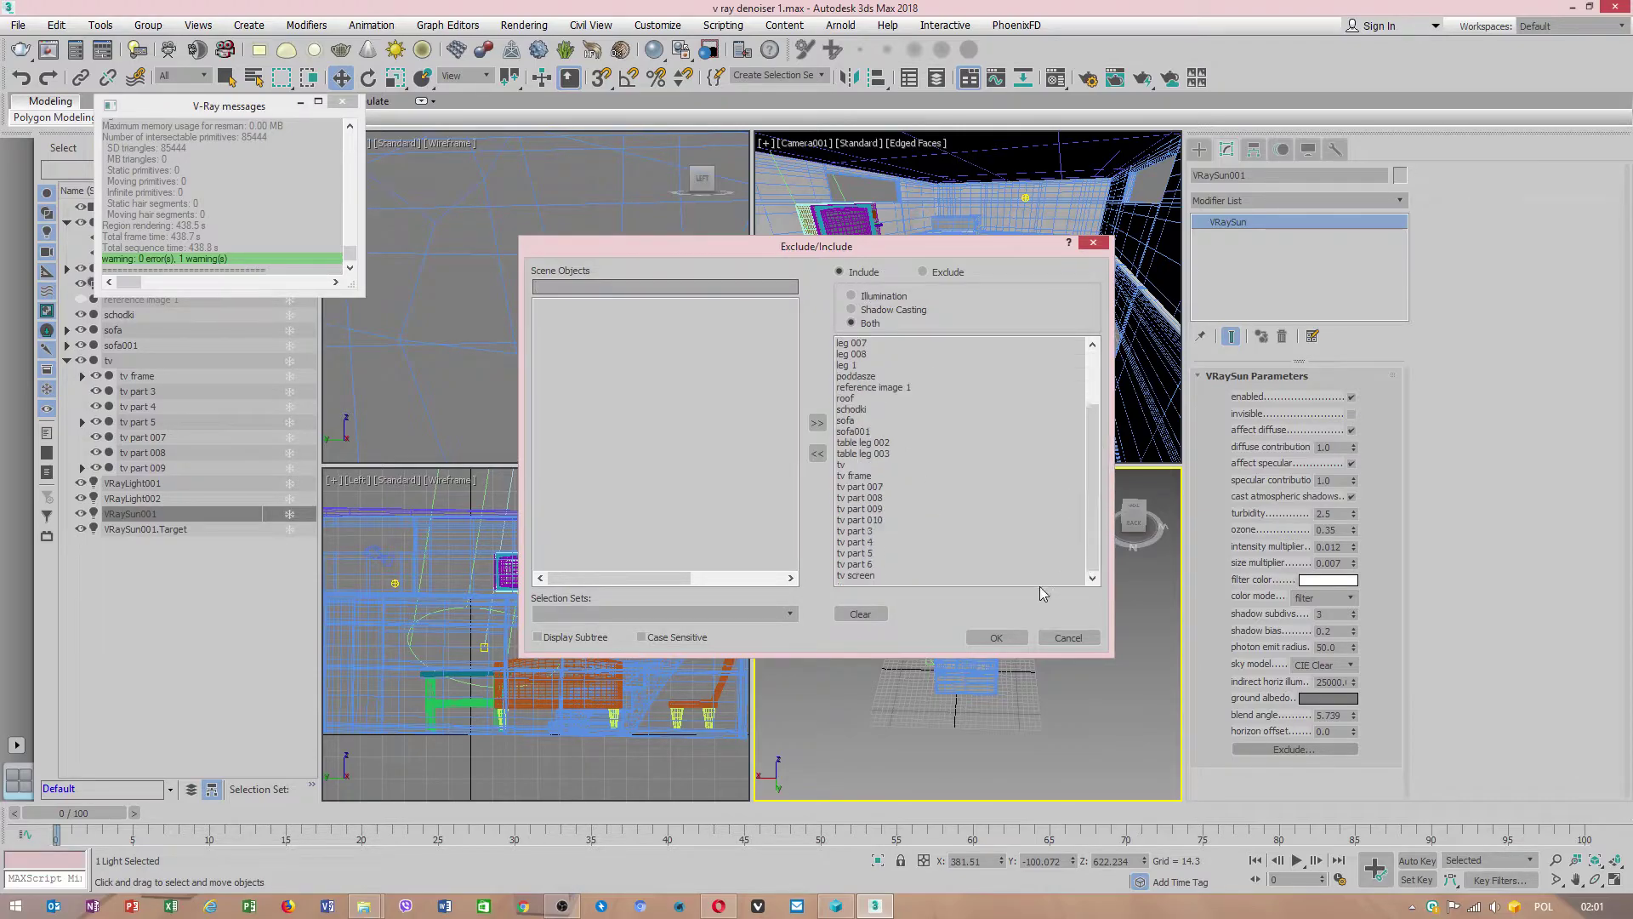
{"action": "left_click", "coordinate": [996, 637]}
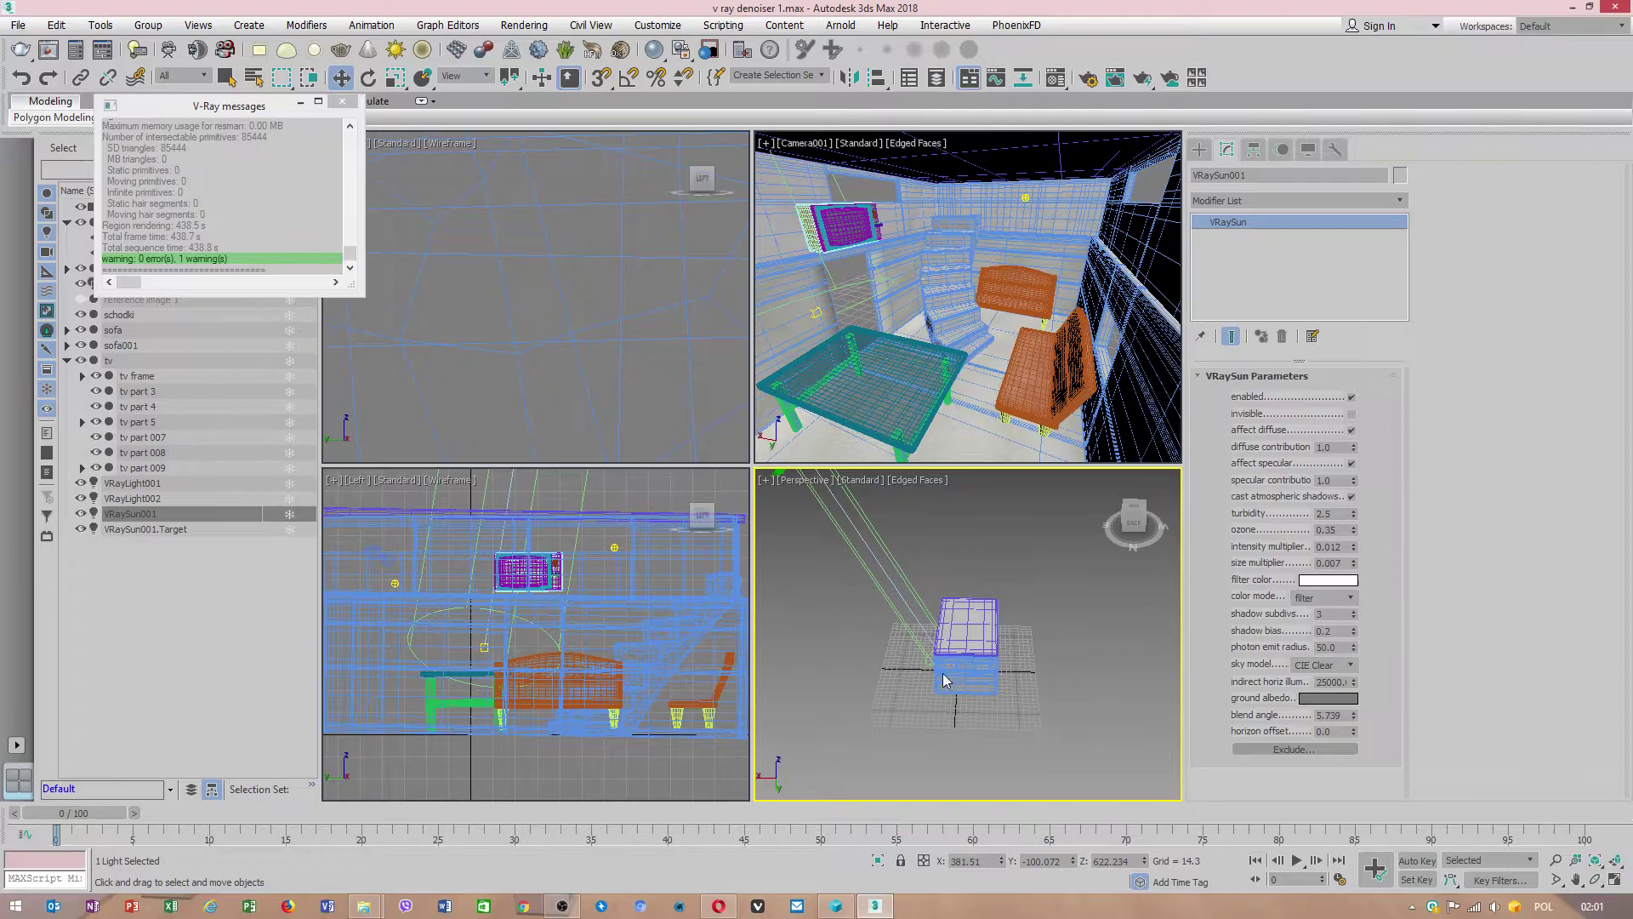
{"action": "left_click", "coordinate": [1026, 198]}
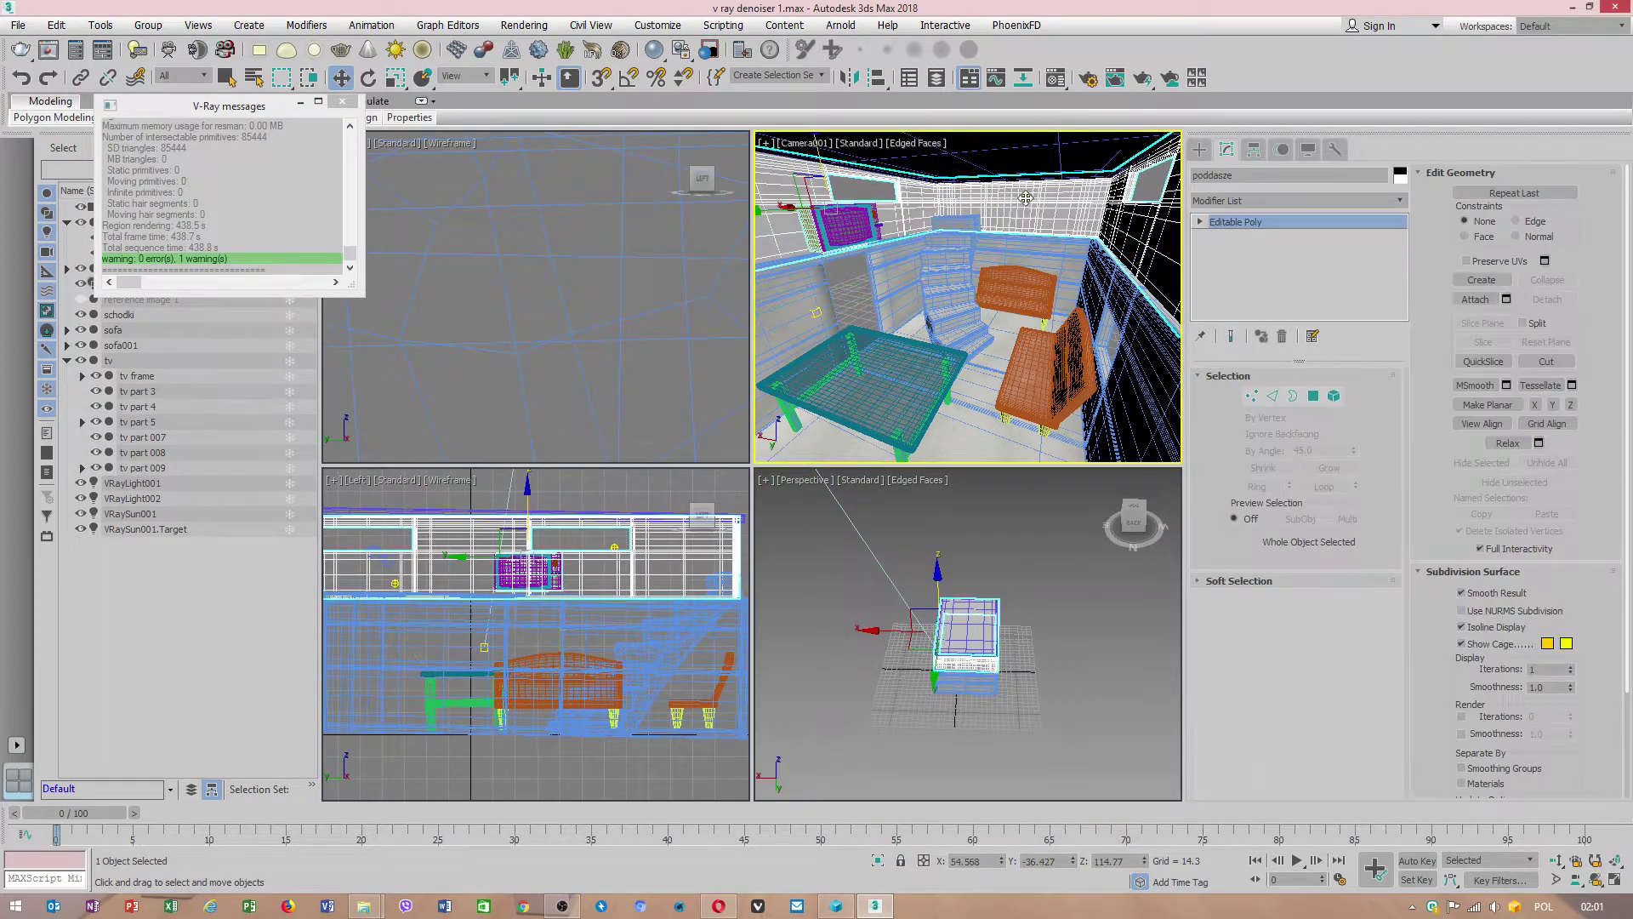
{"action": "left_click", "coordinate": [1026, 199]}
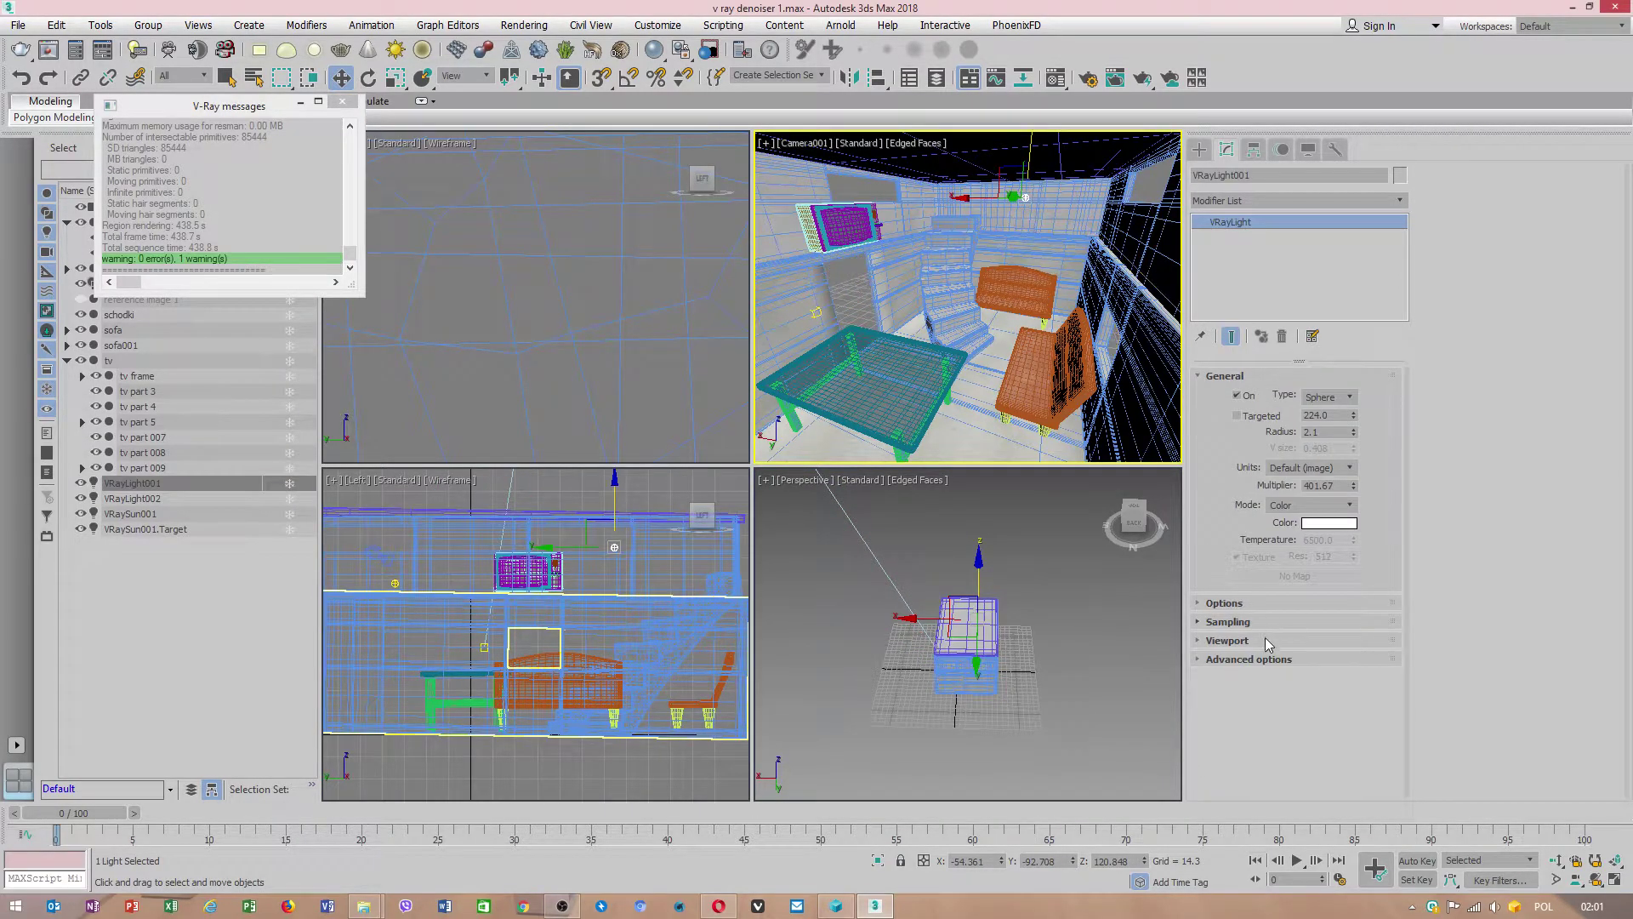
{"action": "left_click", "coordinate": [1224, 606]}
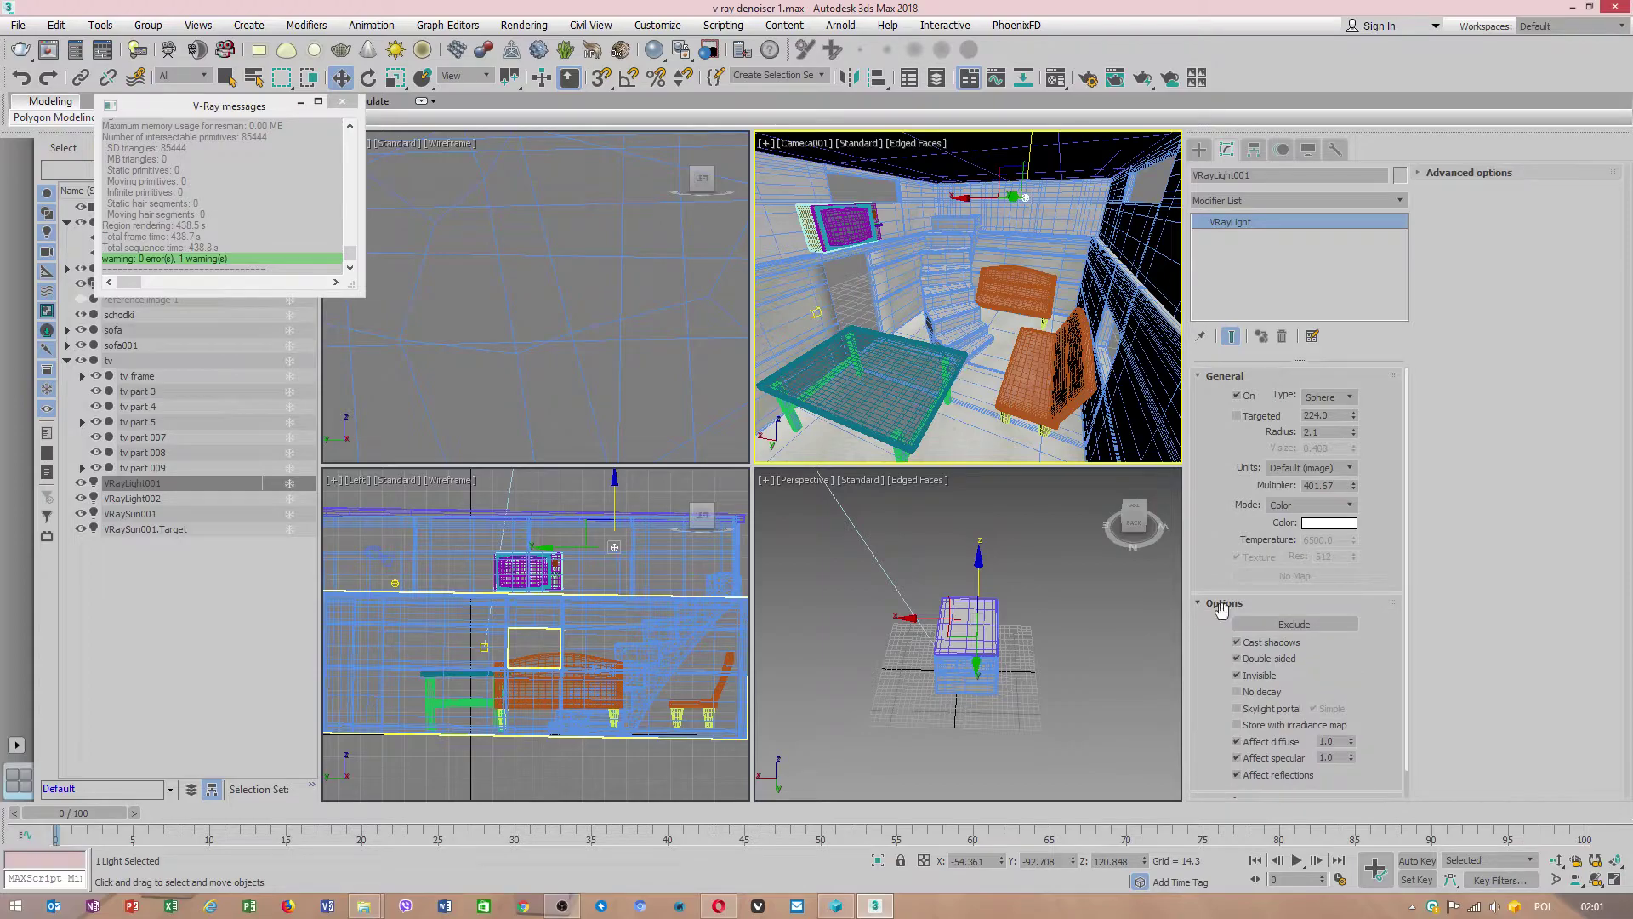
{"action": "left_click", "coordinate": [1260, 627]}
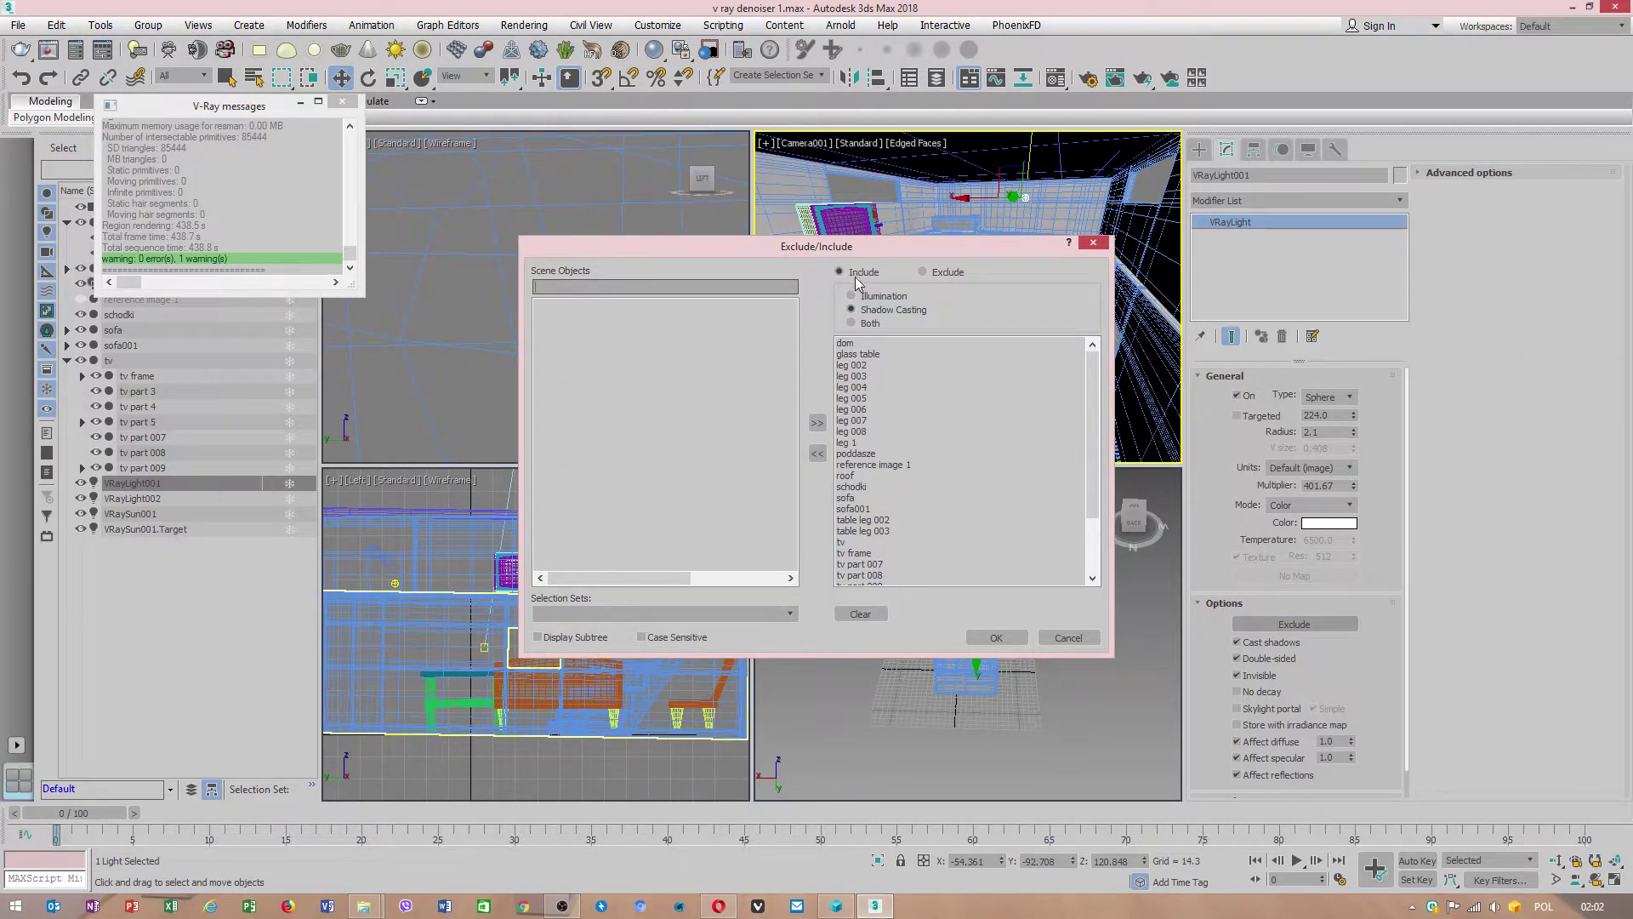
{"action": "left_click", "coordinate": [996, 637]}
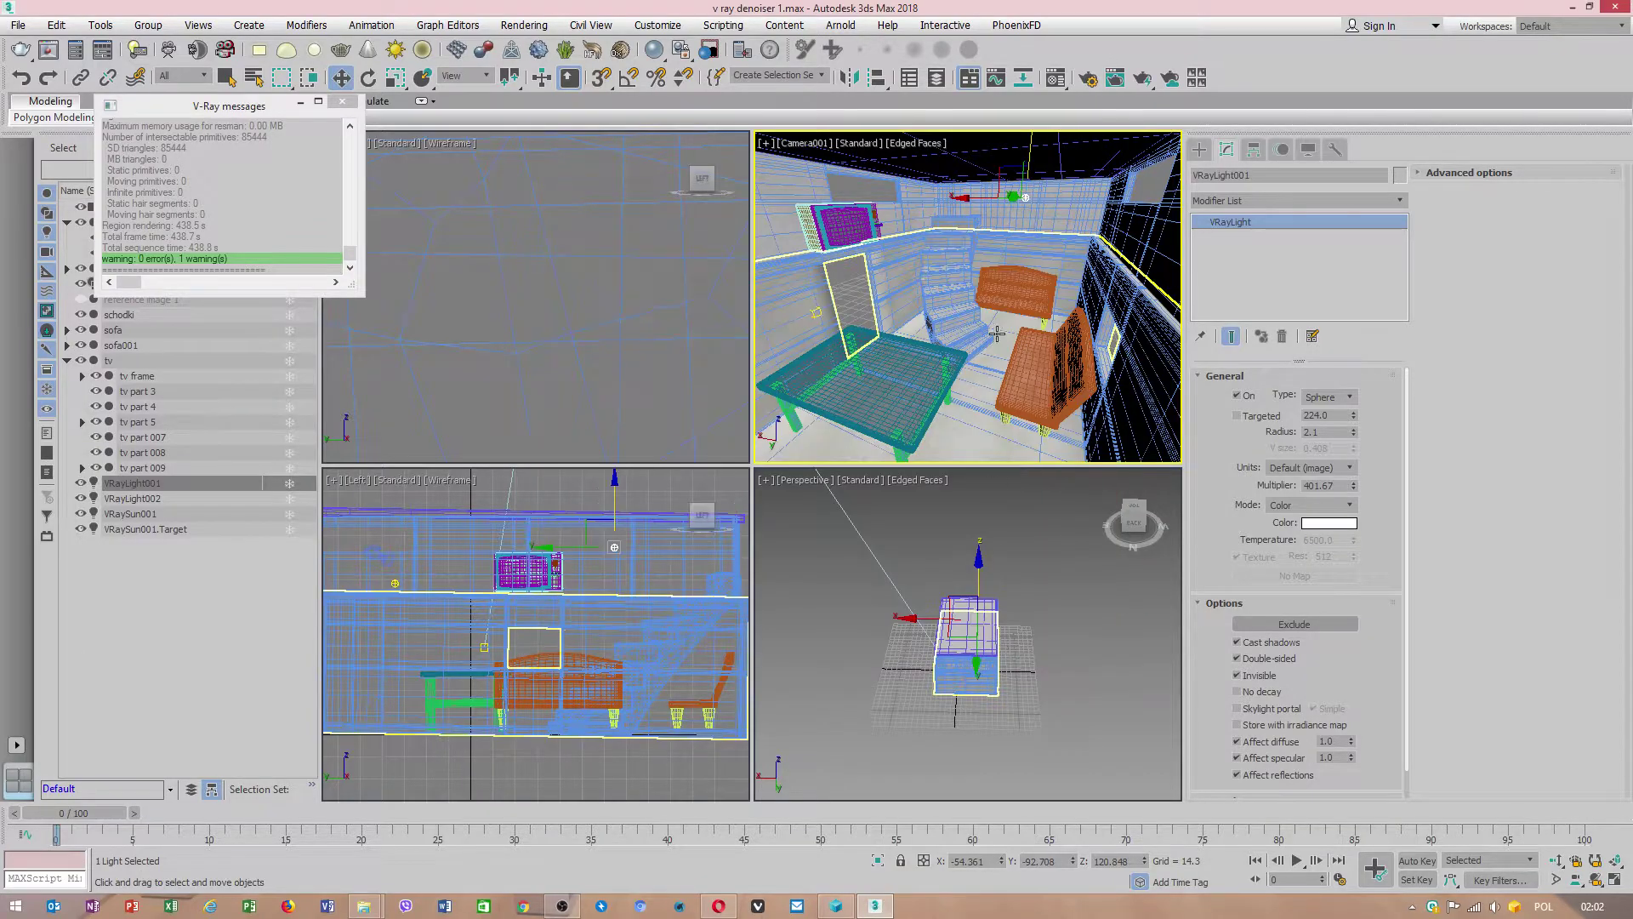
{"action": "right_click", "coordinate": [885, 593]}
{"action": "left_click", "coordinate": [889, 593]}
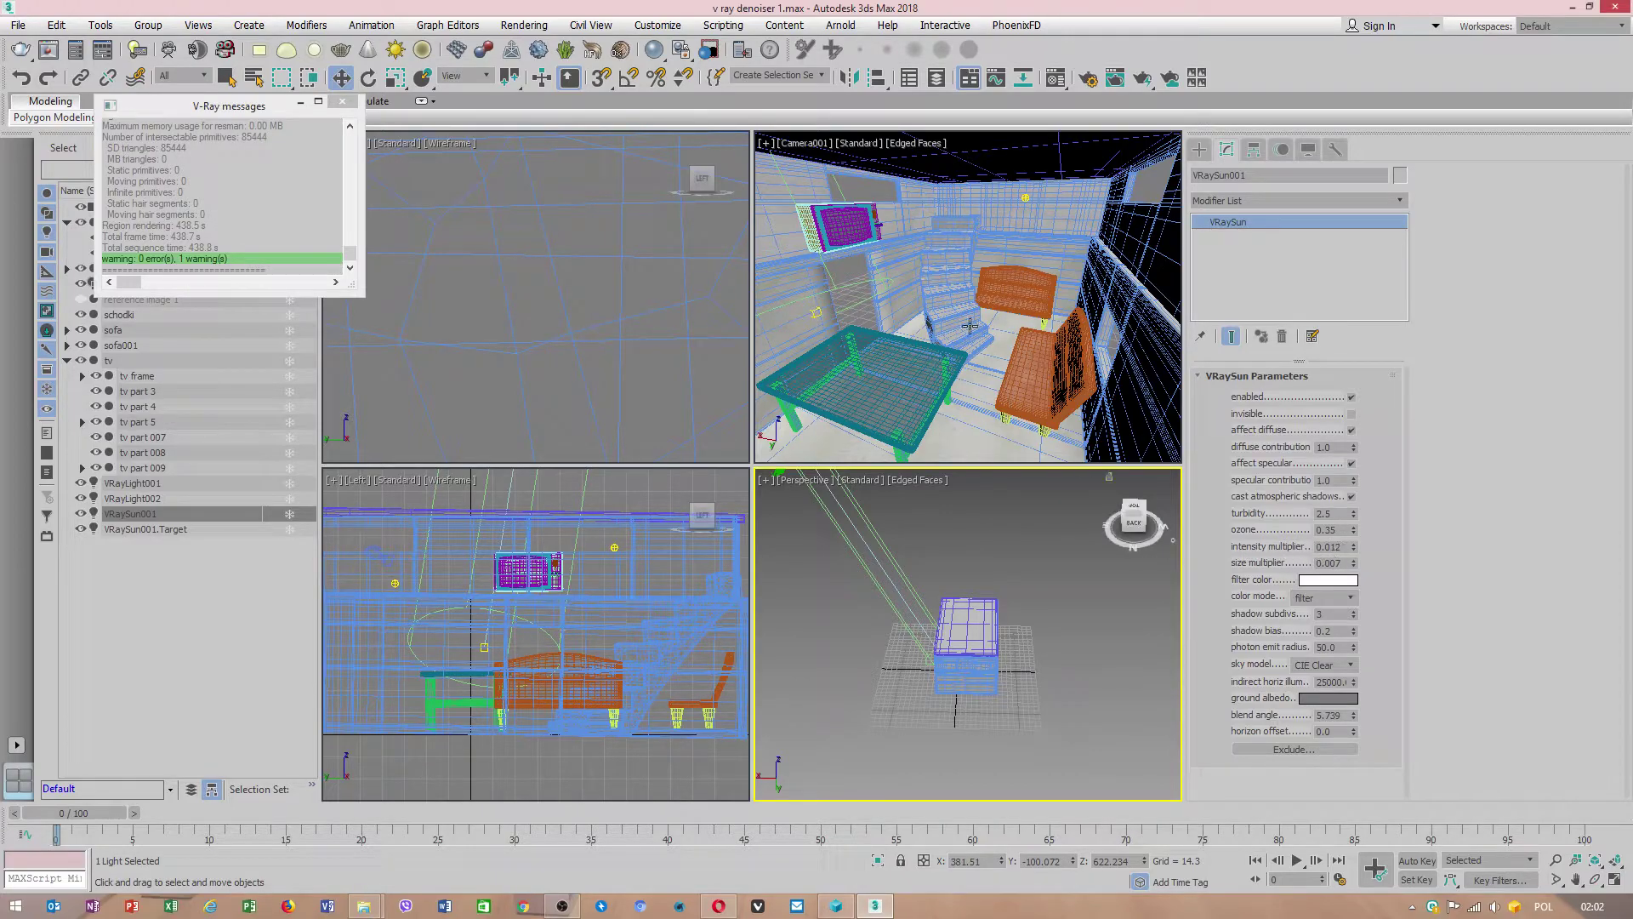
Open Render Setup's V-Ray tab at the bucket sampler: max subdivs 18, noise threshold 0.08
{"action": "left_click", "coordinate": [1089, 80]}
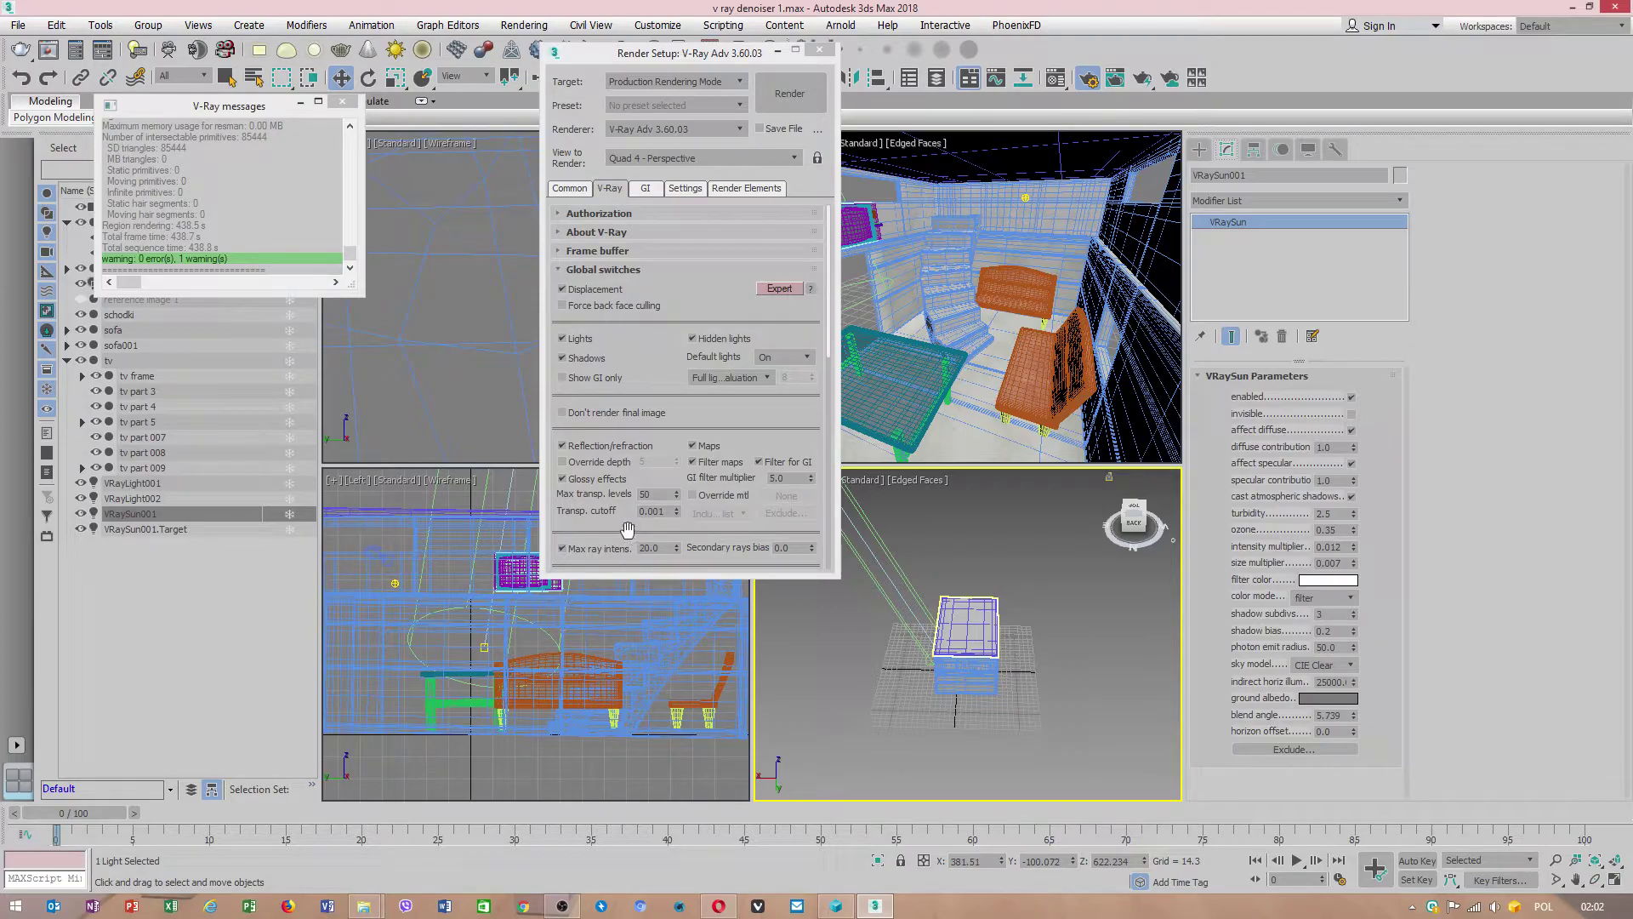
{"action": "left_click_drag", "start_coordinate": [628, 549], "coordinate": [626, 379]}
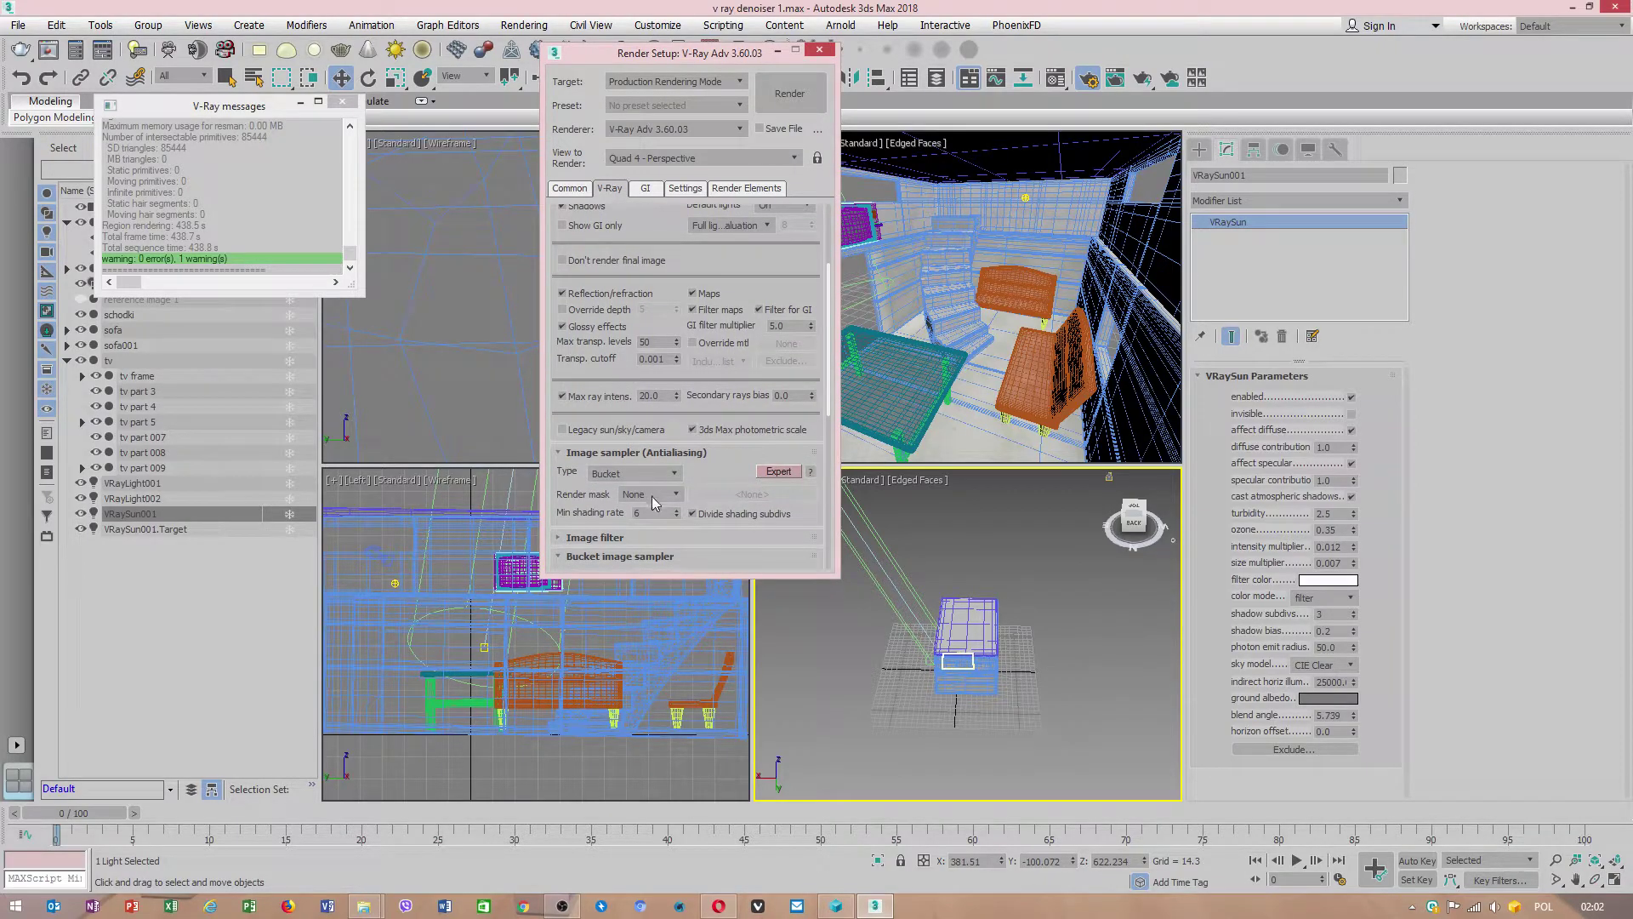
{"action": "mouse_move", "coordinate": [646, 514]}
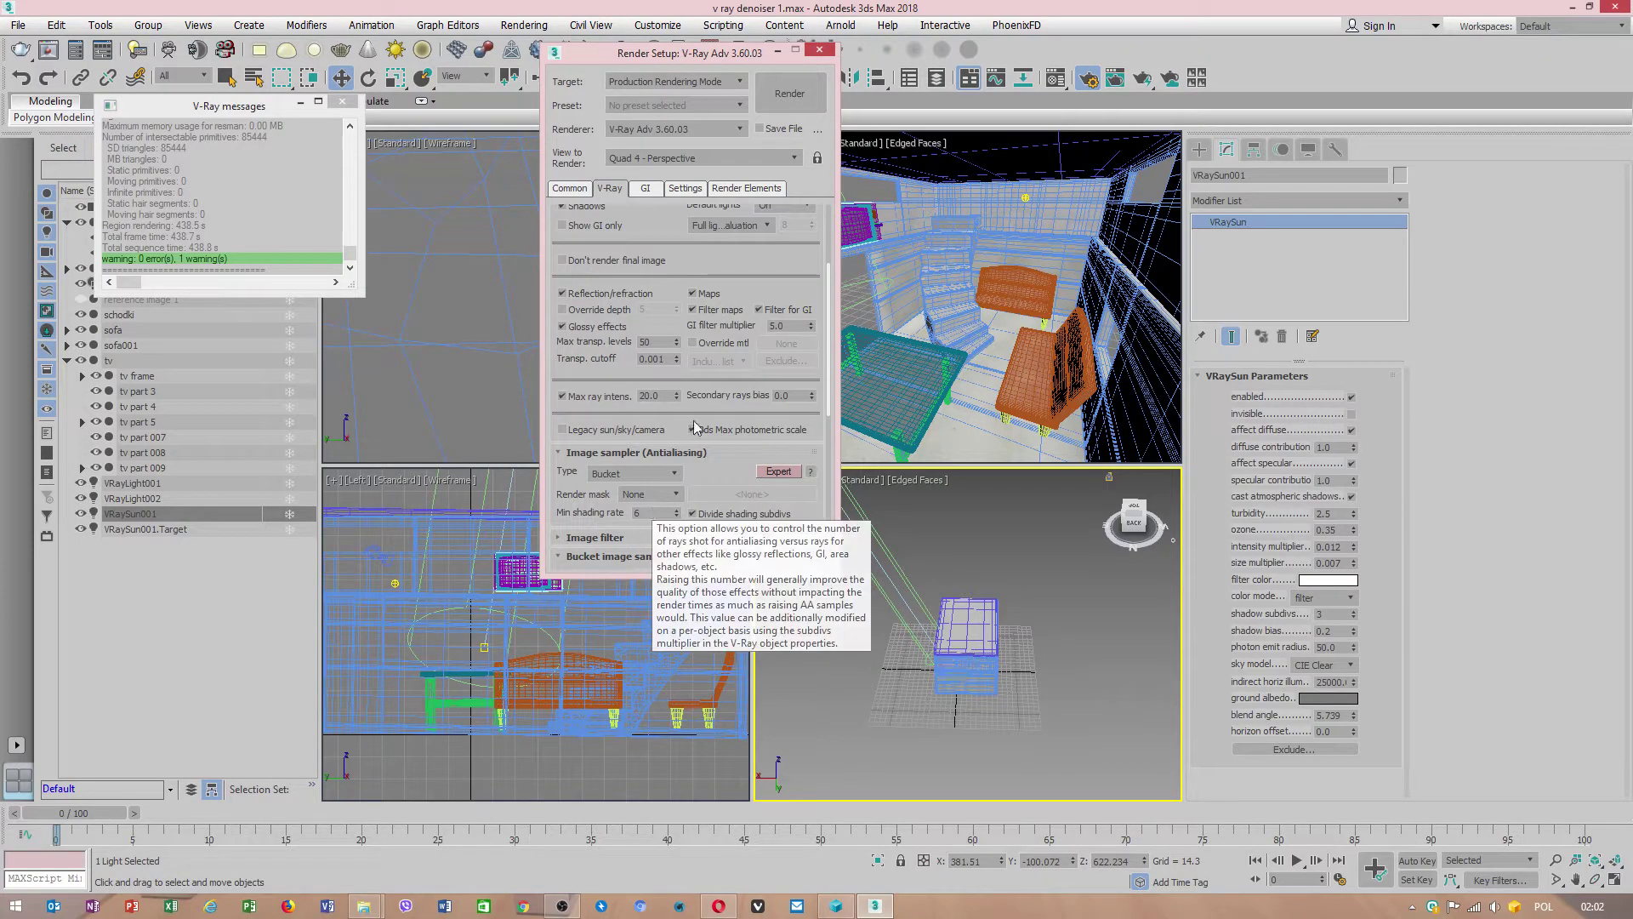
{"action": "left_click_drag", "start_coordinate": [618, 388], "coordinate": [627, 533]}
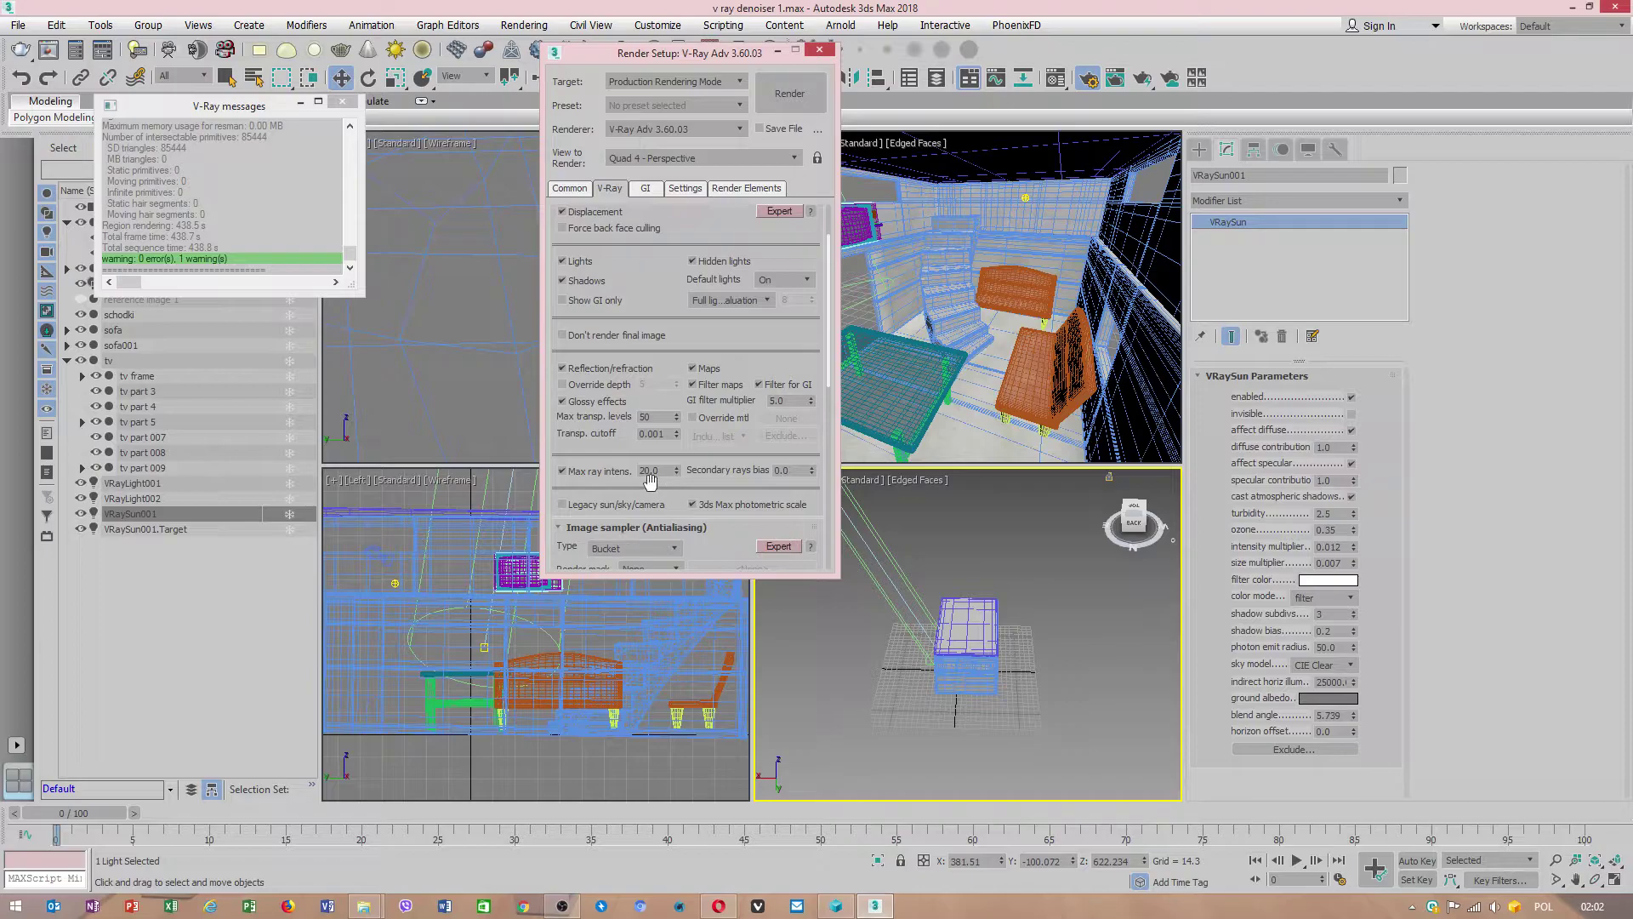
{"action": "scroll", "coordinate": [676, 481], "scroll_direction": "down", "scroll_amount": 3}
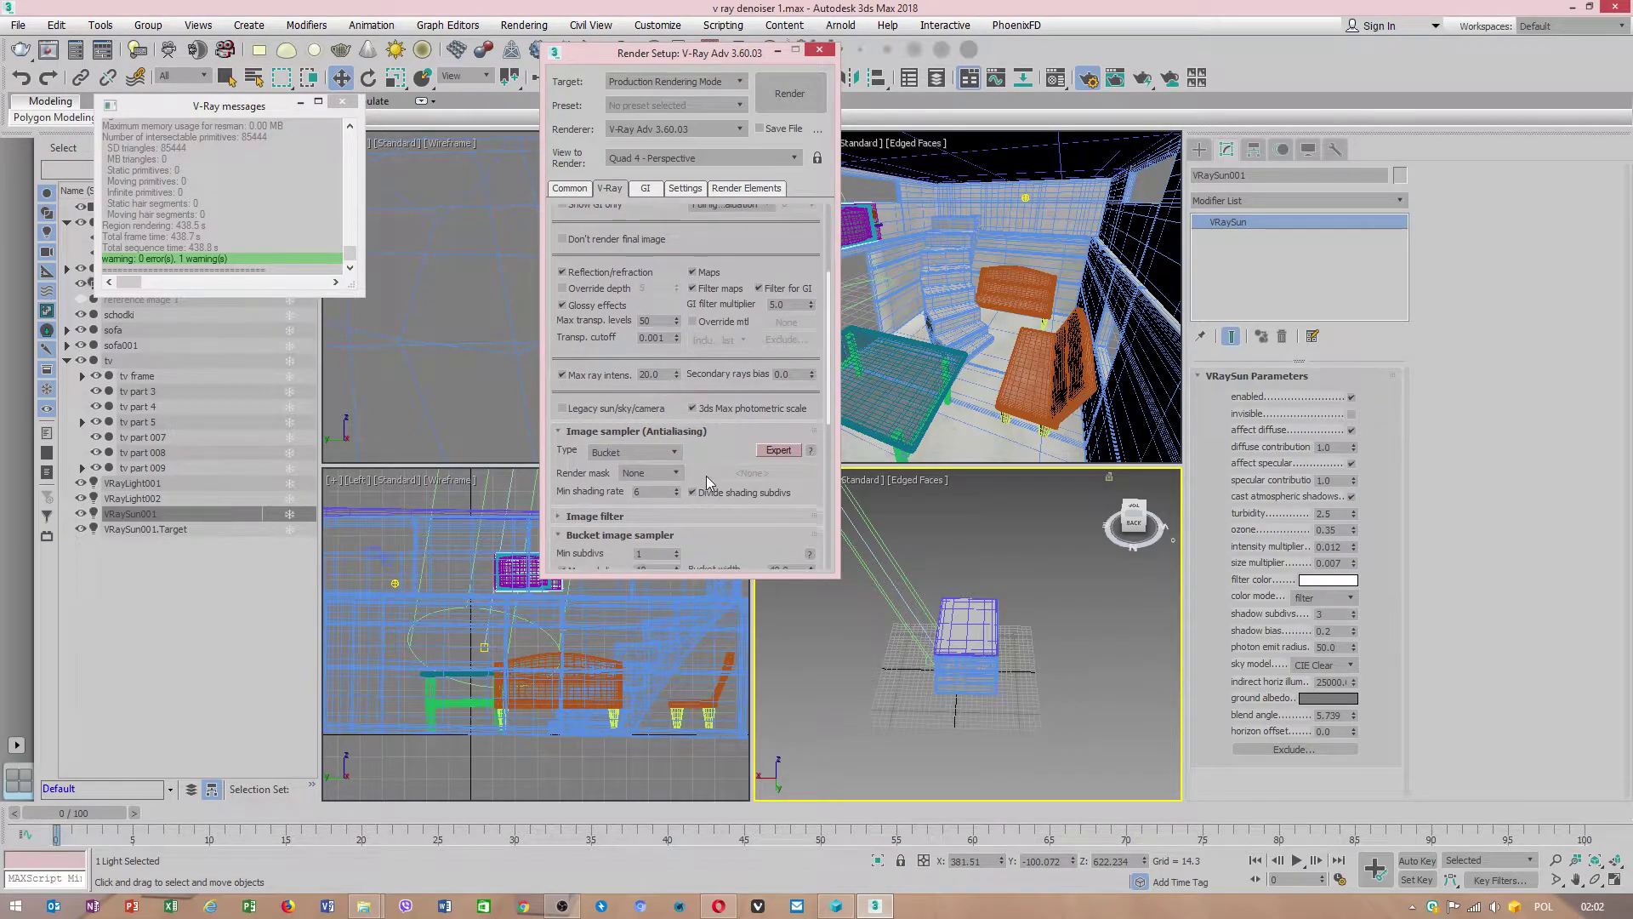
{"action": "left_click_drag", "start_coordinate": [691, 546], "coordinate": [706, 470]}
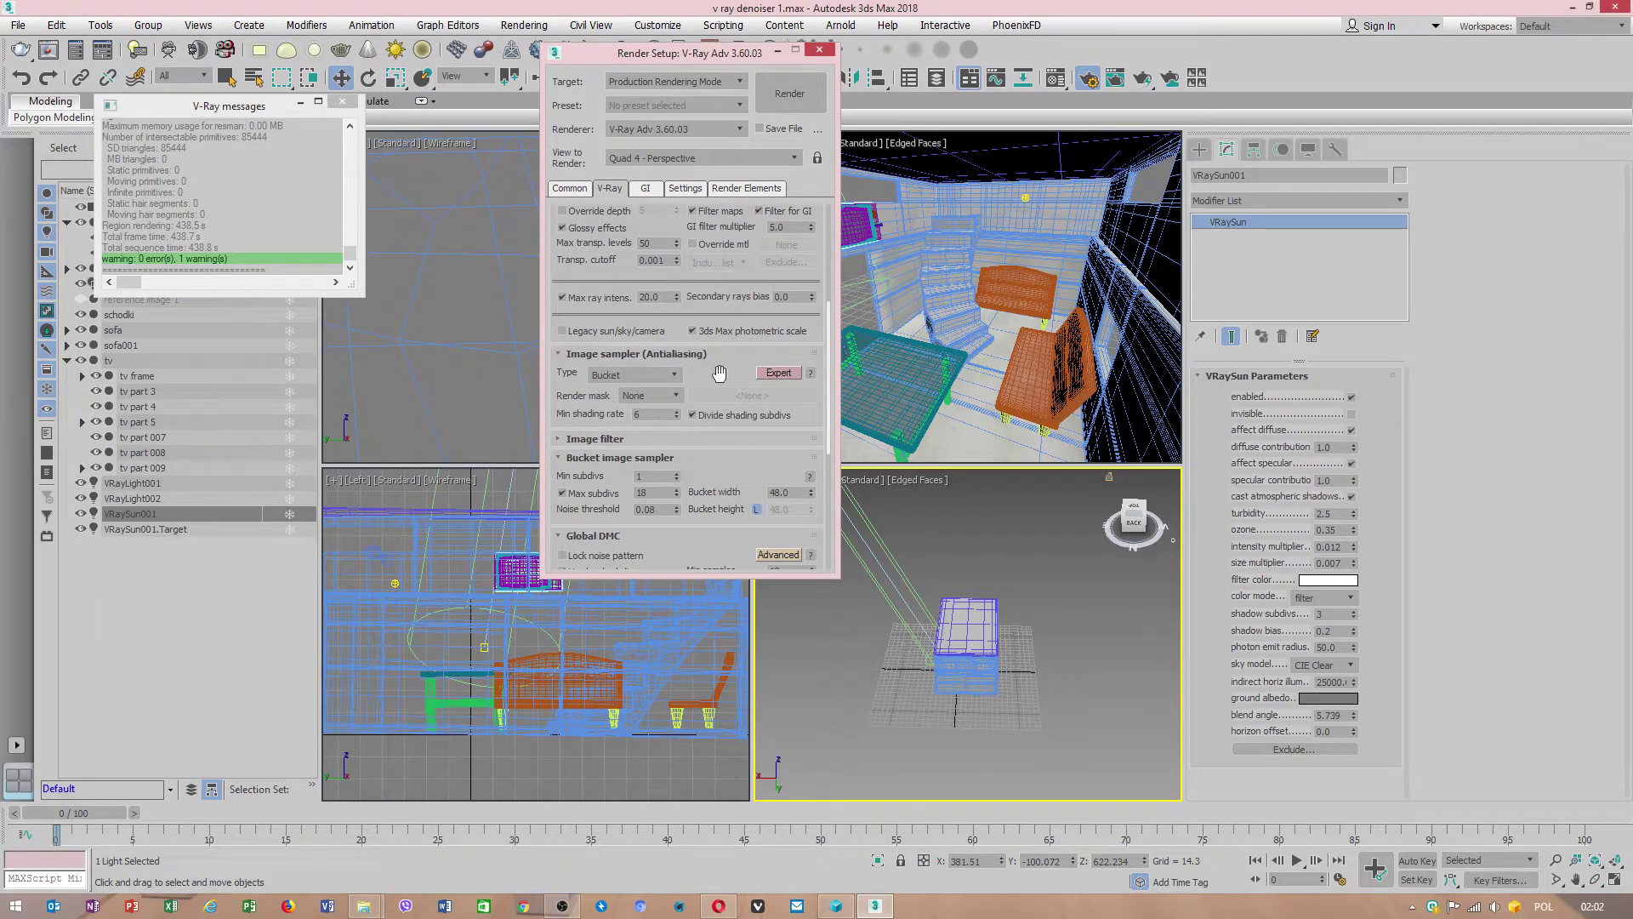
{"action": "mouse_move", "coordinate": [665, 508]}
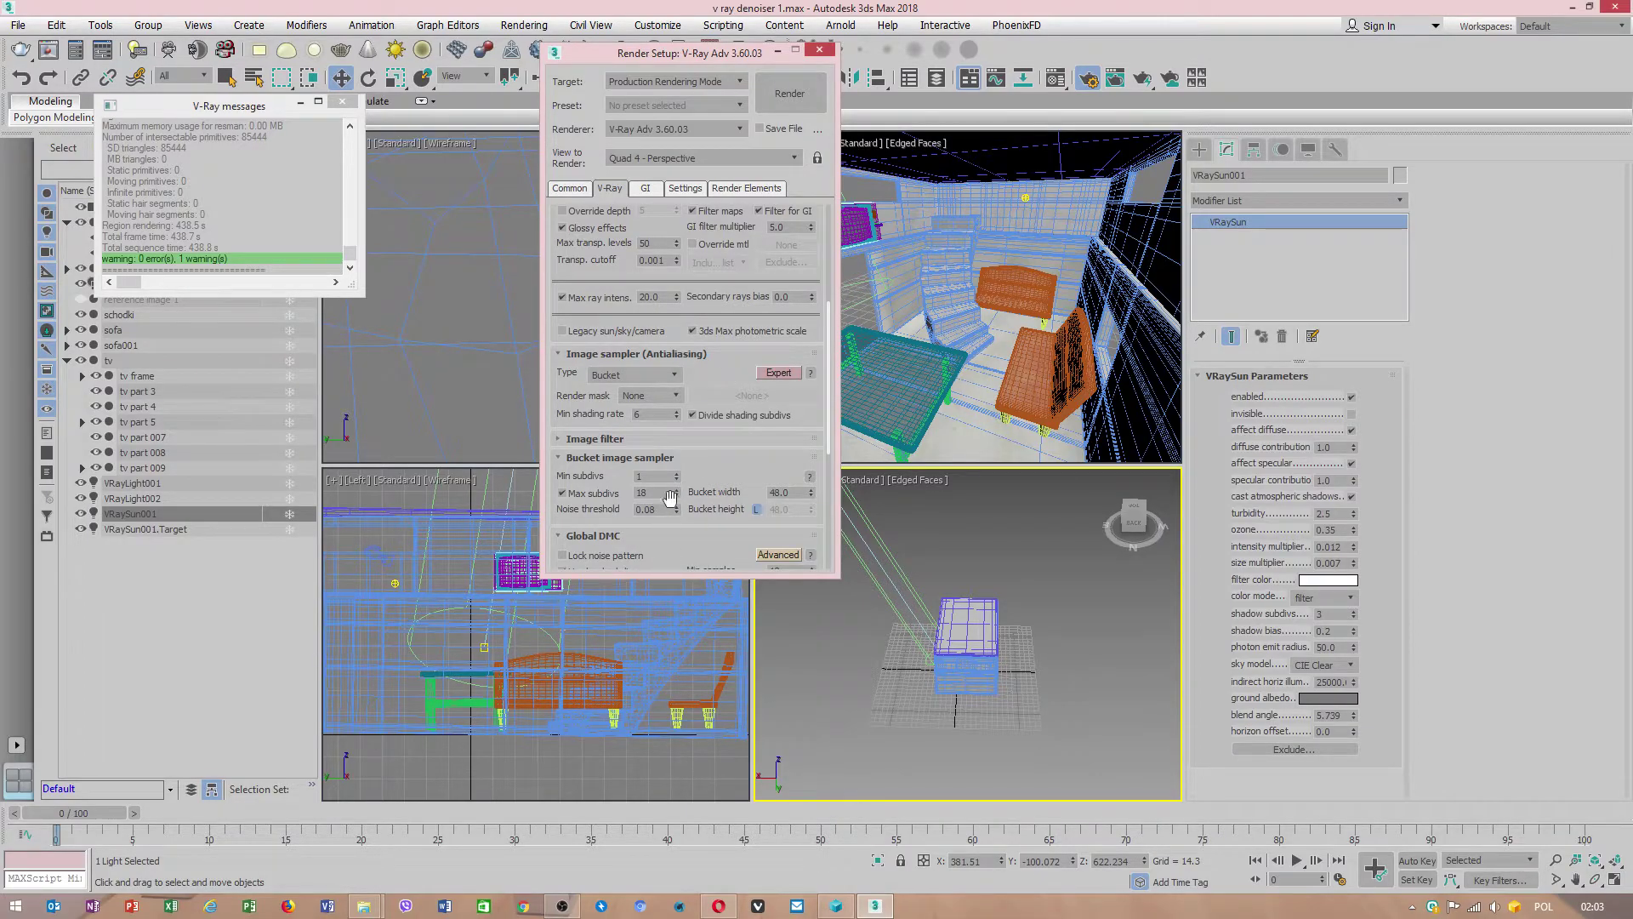
{"action": "key", "text": "super"}
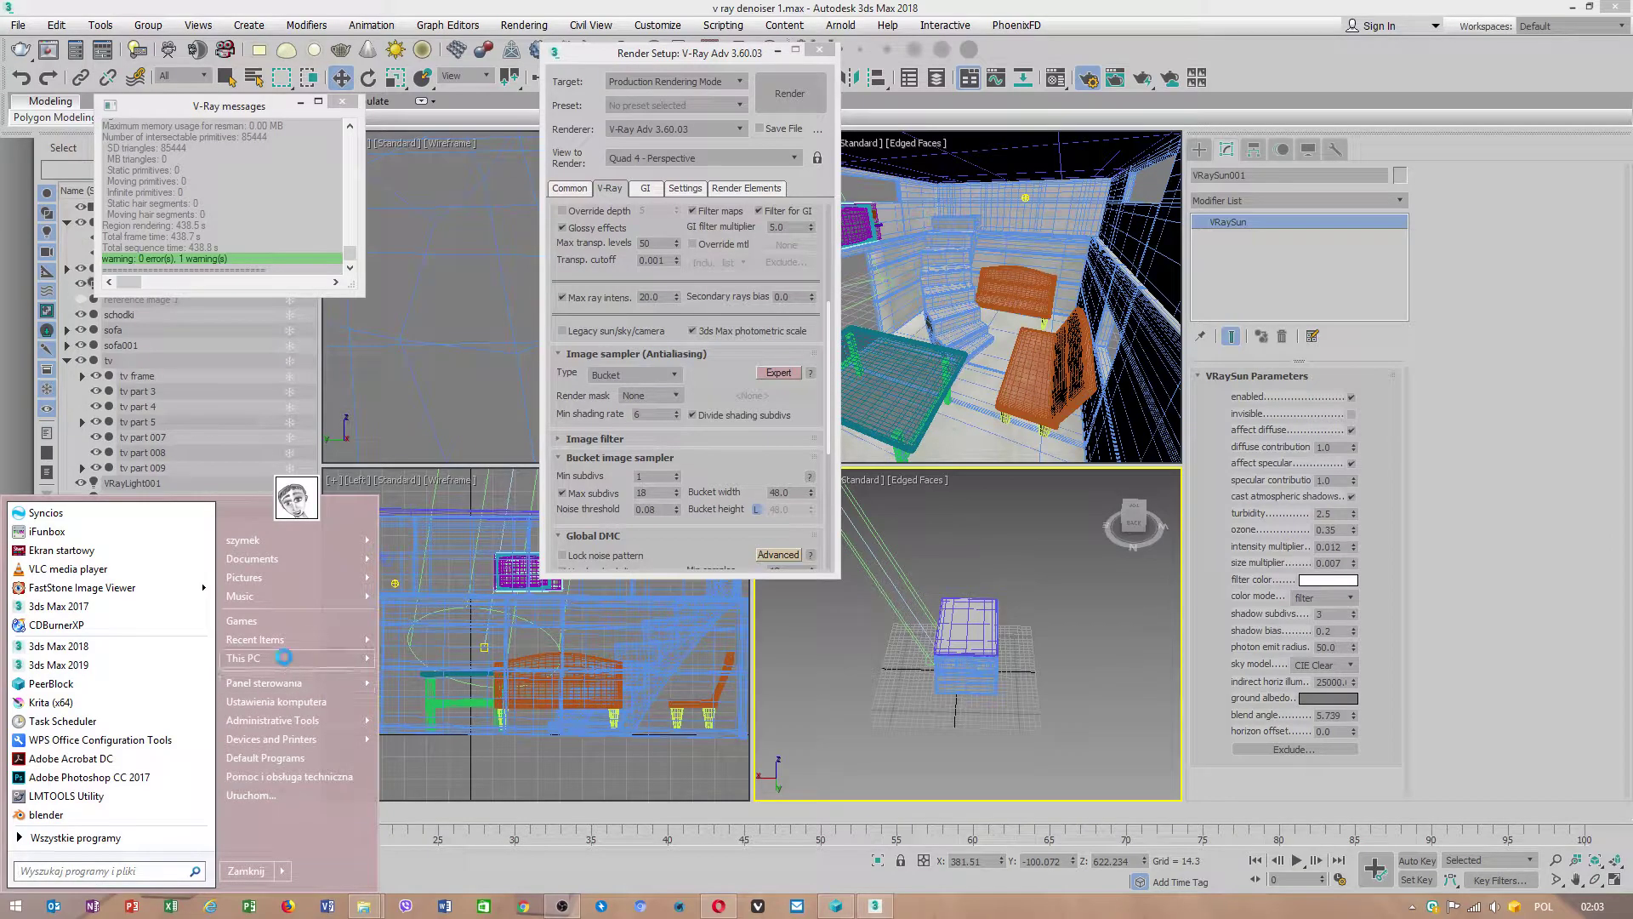
{"action": "right_click", "coordinate": [283, 658]}
{"action": "left_click", "coordinate": [325, 805]}
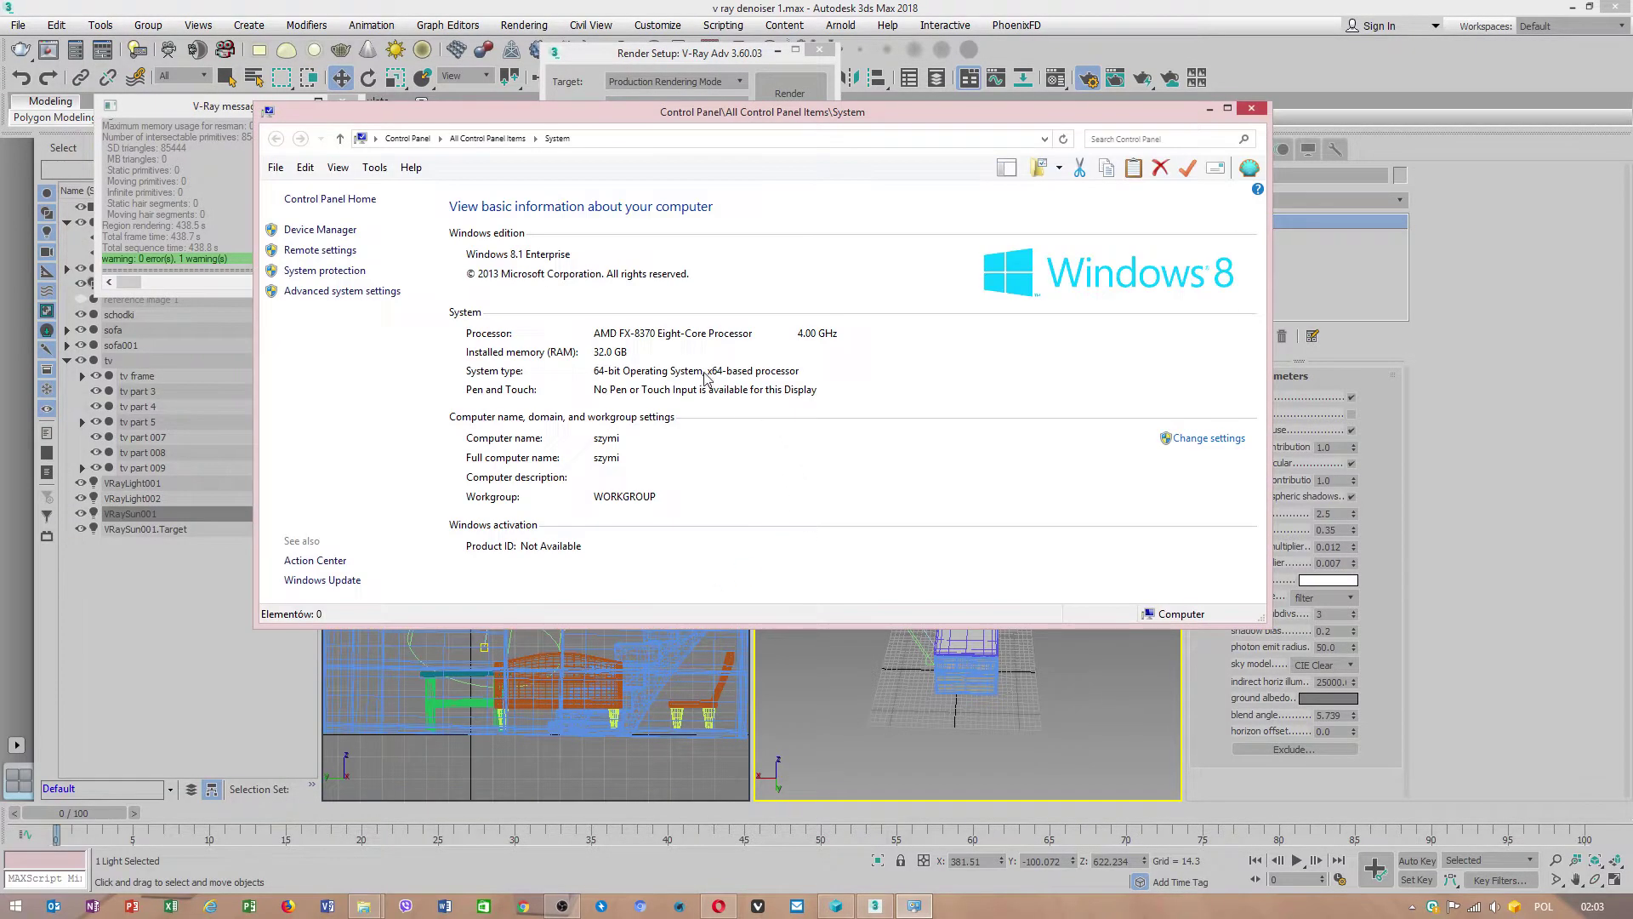
{"action": "left_click", "coordinate": [1250, 110]}
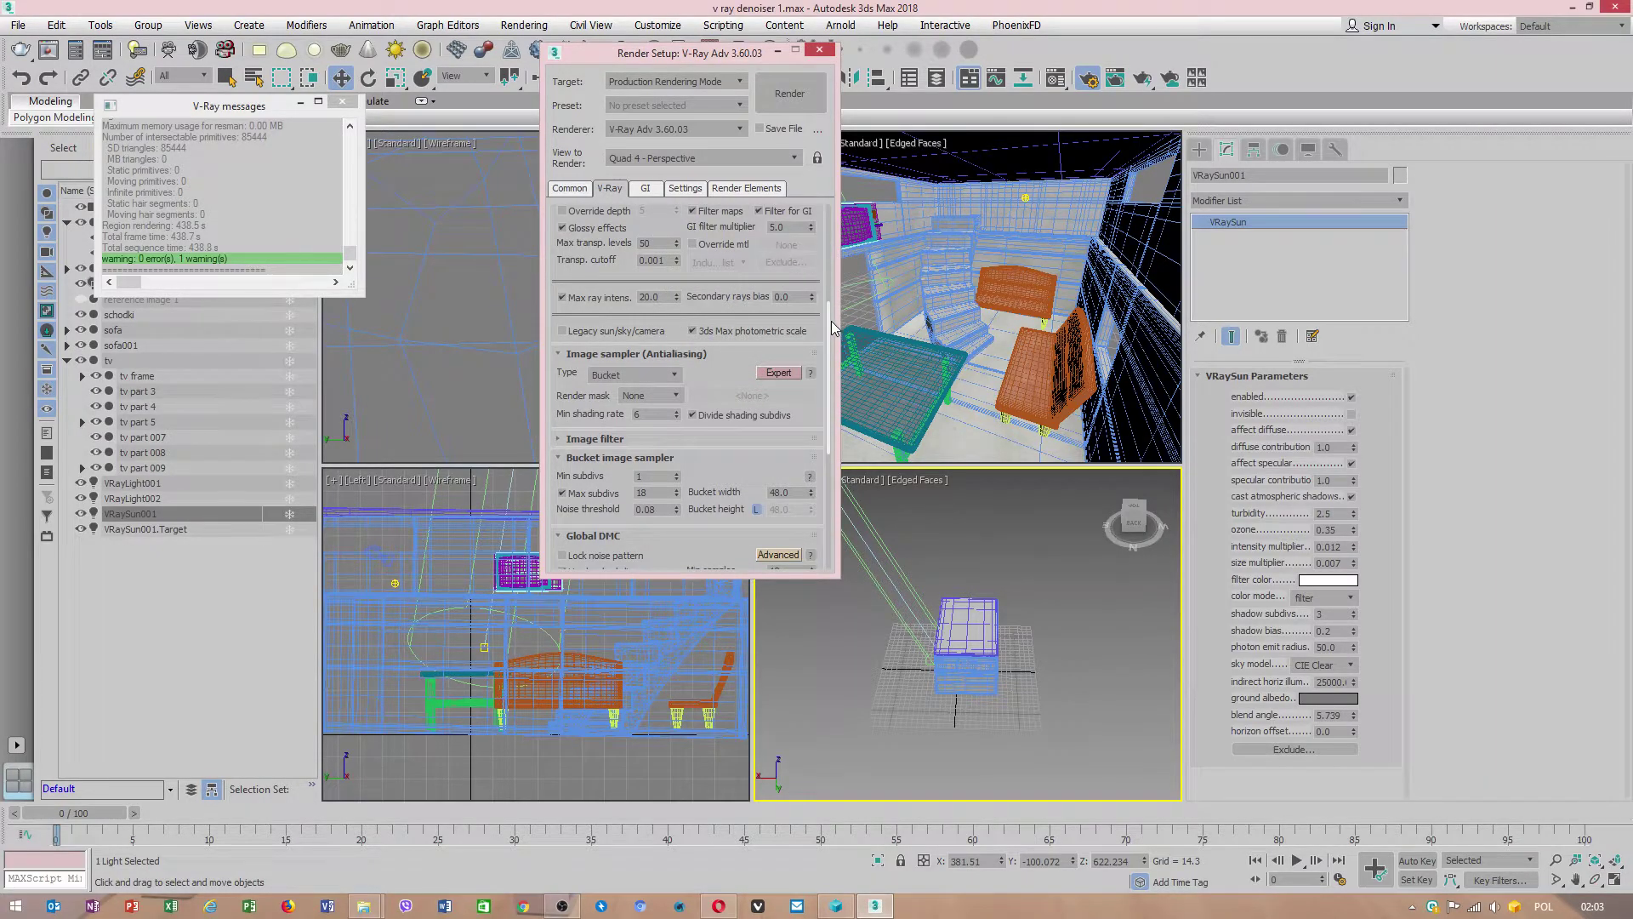
Show the GI tab's light cache settings and select sofa001 and the stairs schodki
{"action": "left_click_drag", "start_coordinate": [828, 320], "coordinate": [834, 222]}
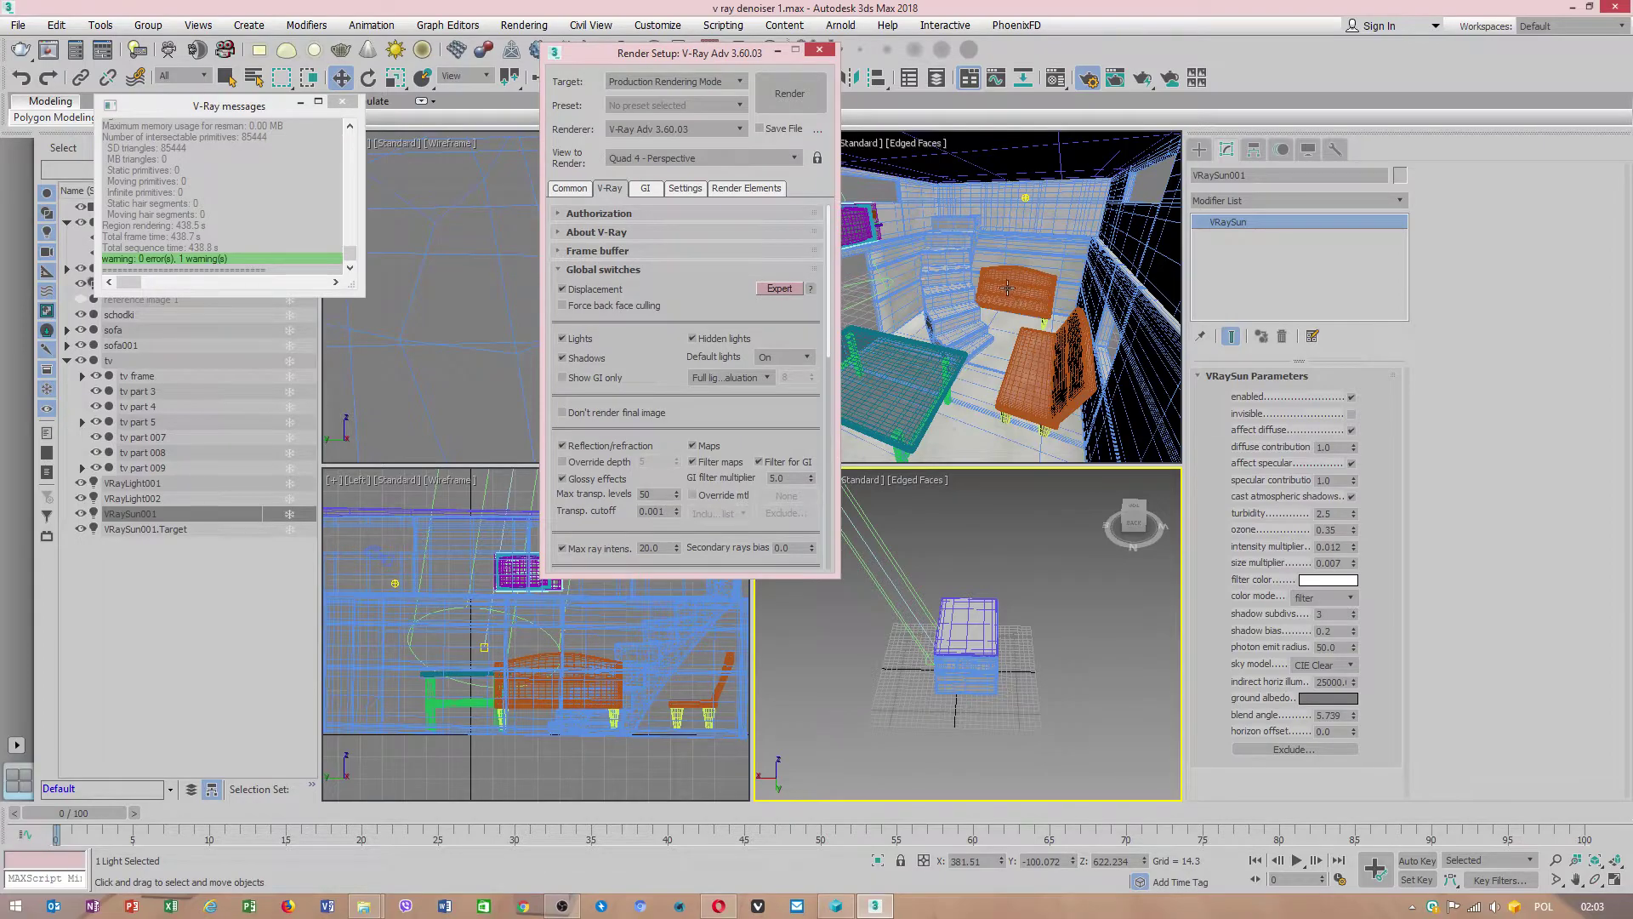
{"action": "left_click", "coordinate": [645, 188]}
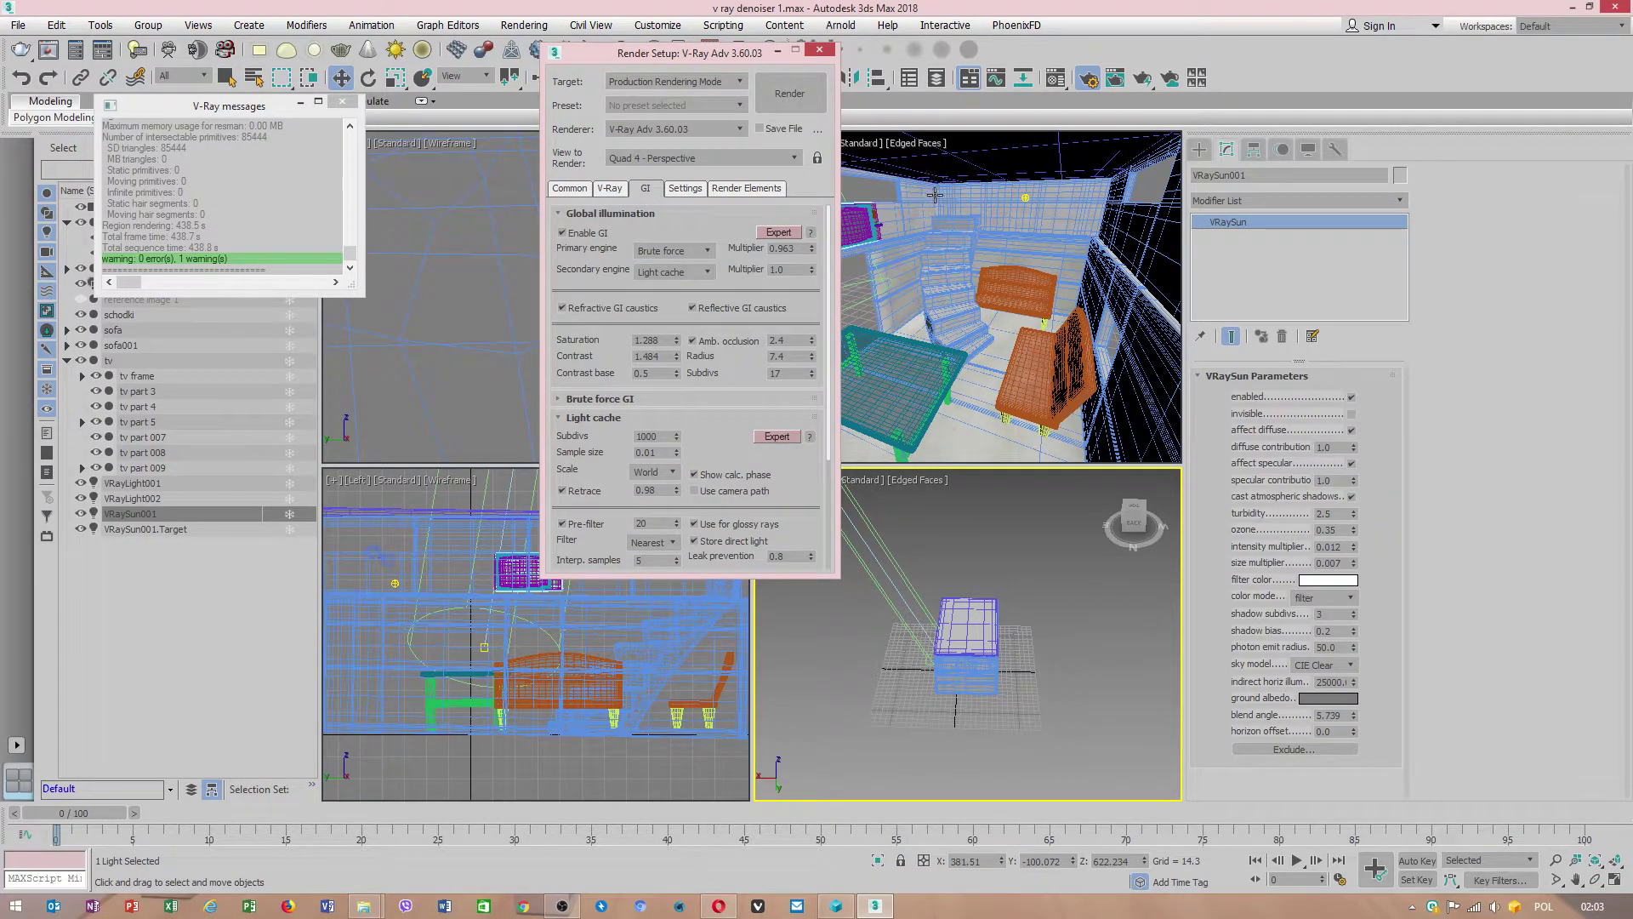
{"action": "left_click", "coordinate": [1063, 390]}
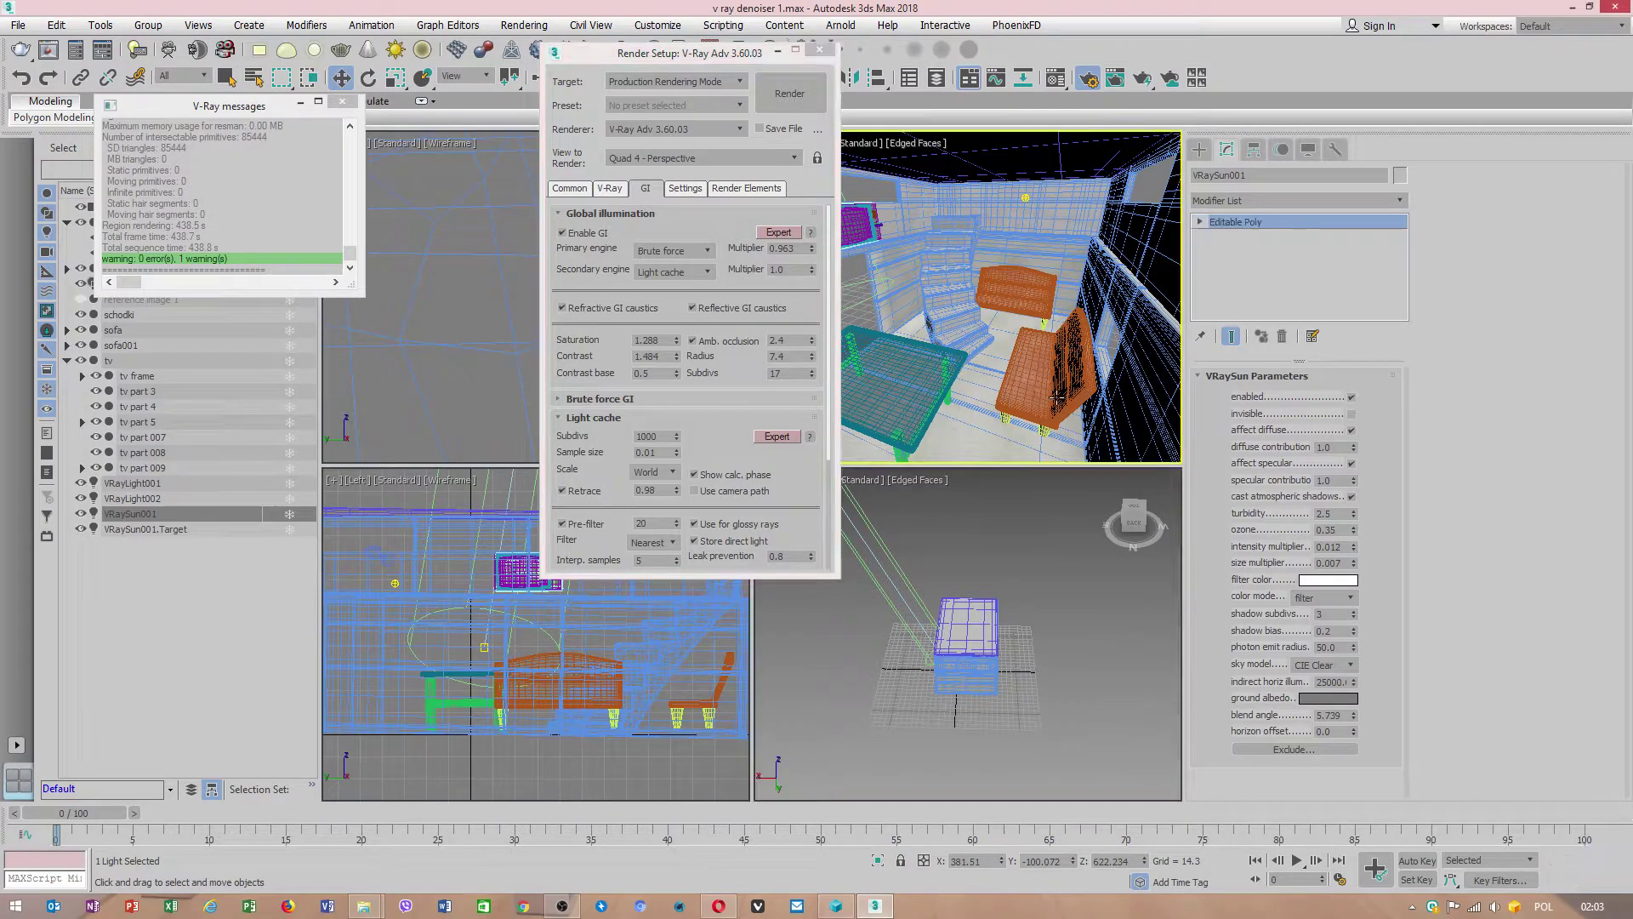
{"action": "left_click", "coordinate": [951, 281]}
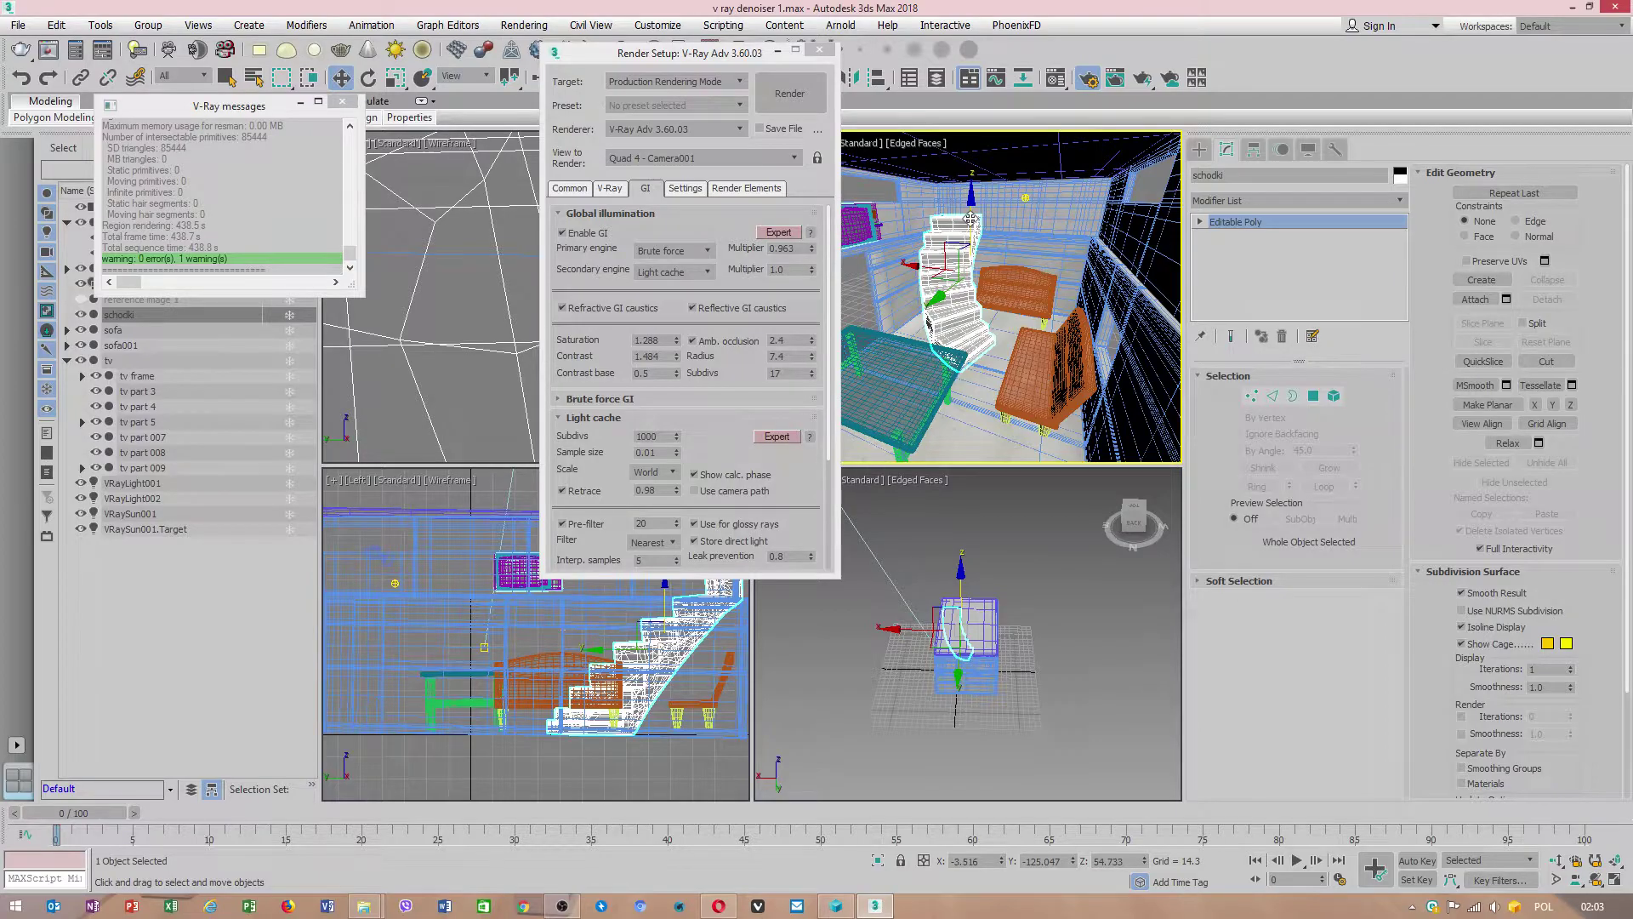
{"action": "left_click", "coordinate": [377, 910]}
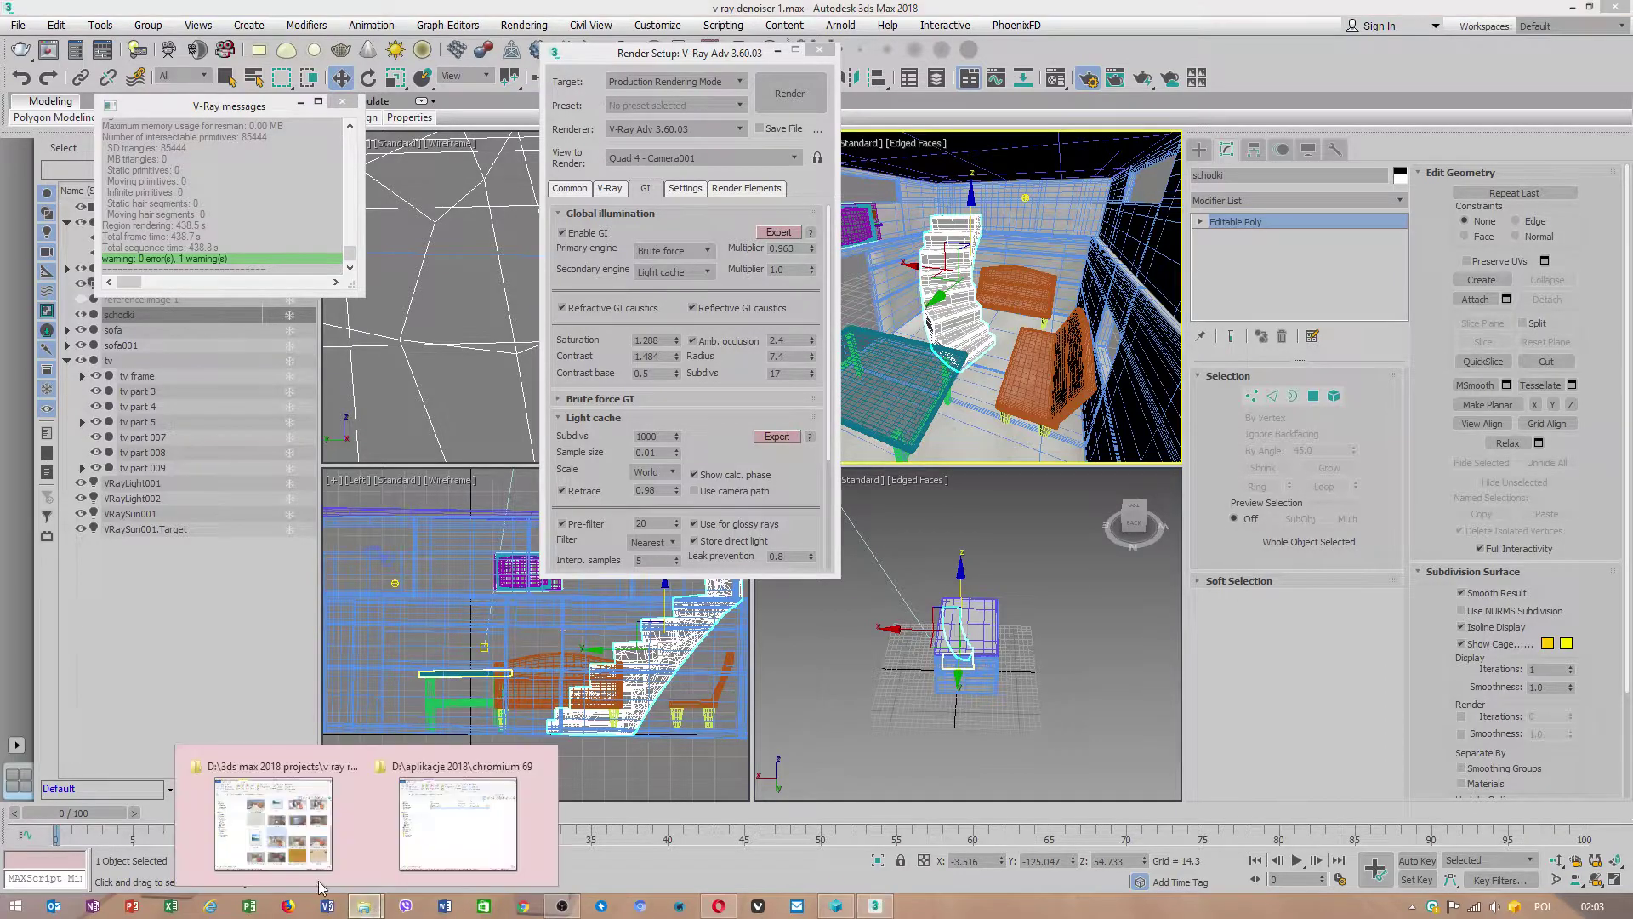
Bring the v ray render test folder forward and open tv on the wall.jpg
{"action": "left_click", "coordinate": [280, 816]}
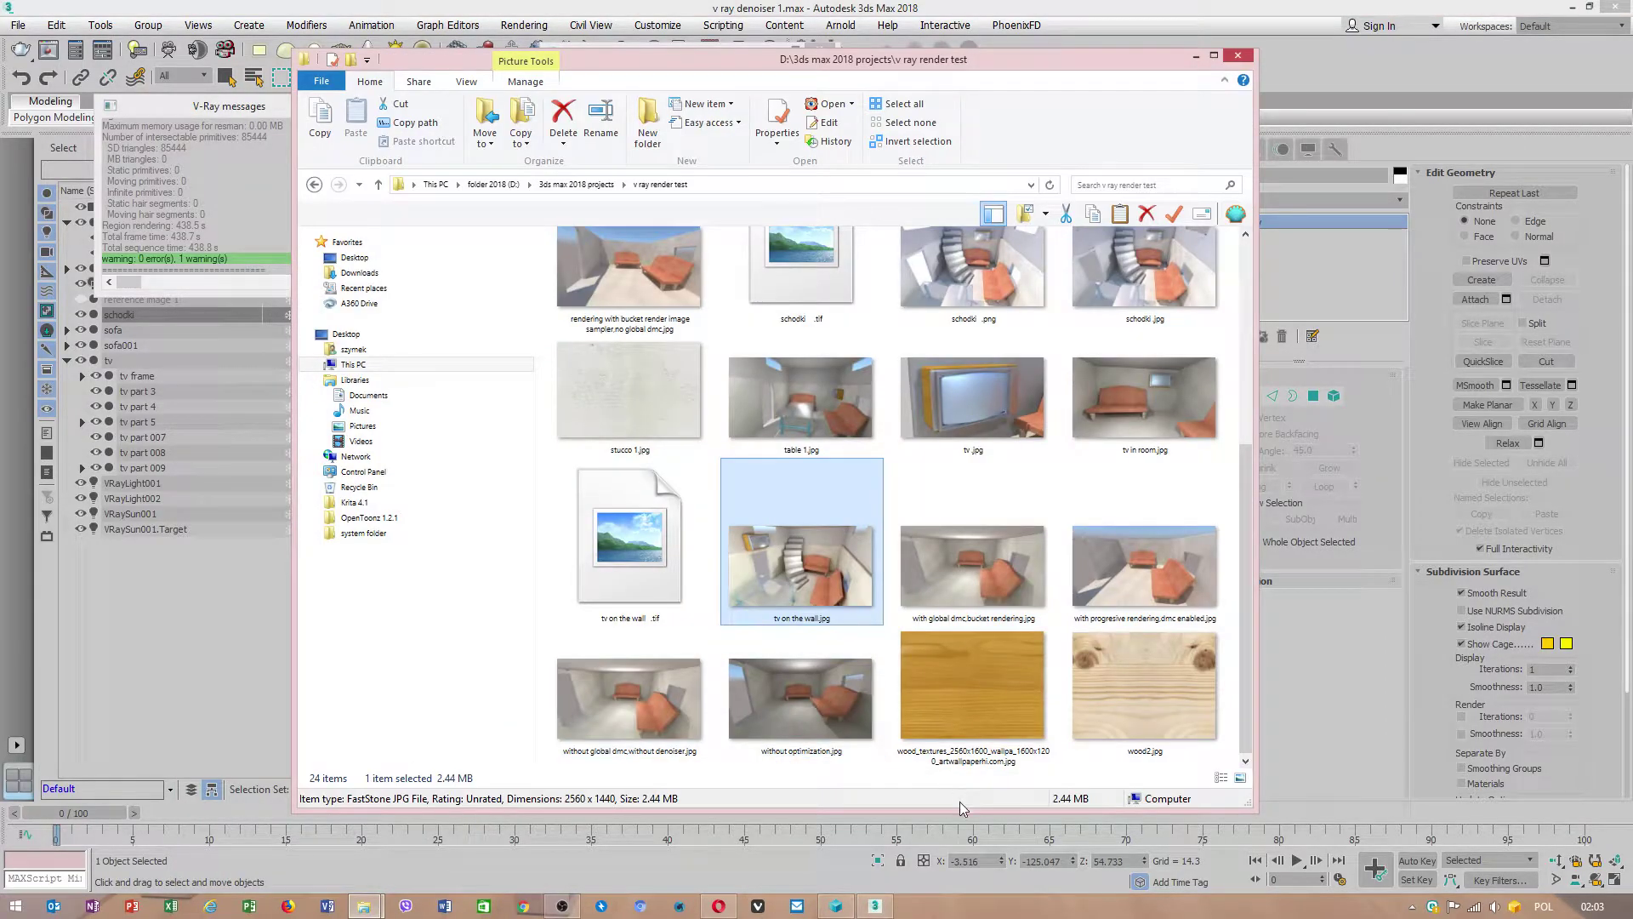
{"action": "double_click", "coordinate": [784, 575]}
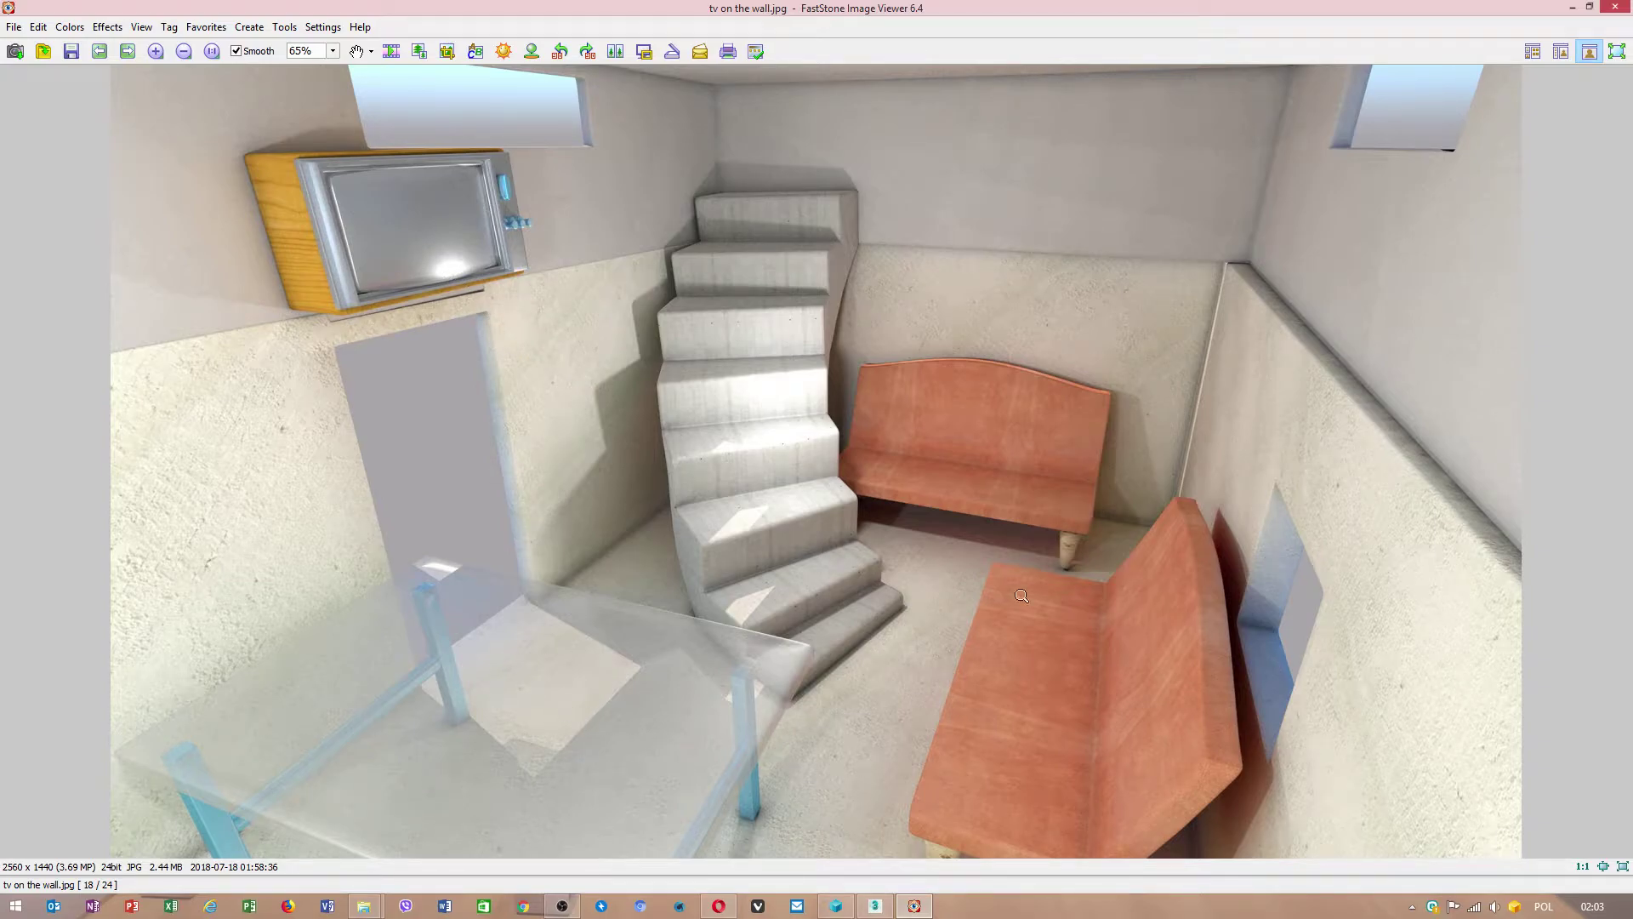
View the tv on the wall render at 1:1, pan toward the upper left, then close it and hide Explorer
{"action": "left_click", "coordinate": [672, 678]}
{"action": "left_click", "coordinate": [641, 646]}
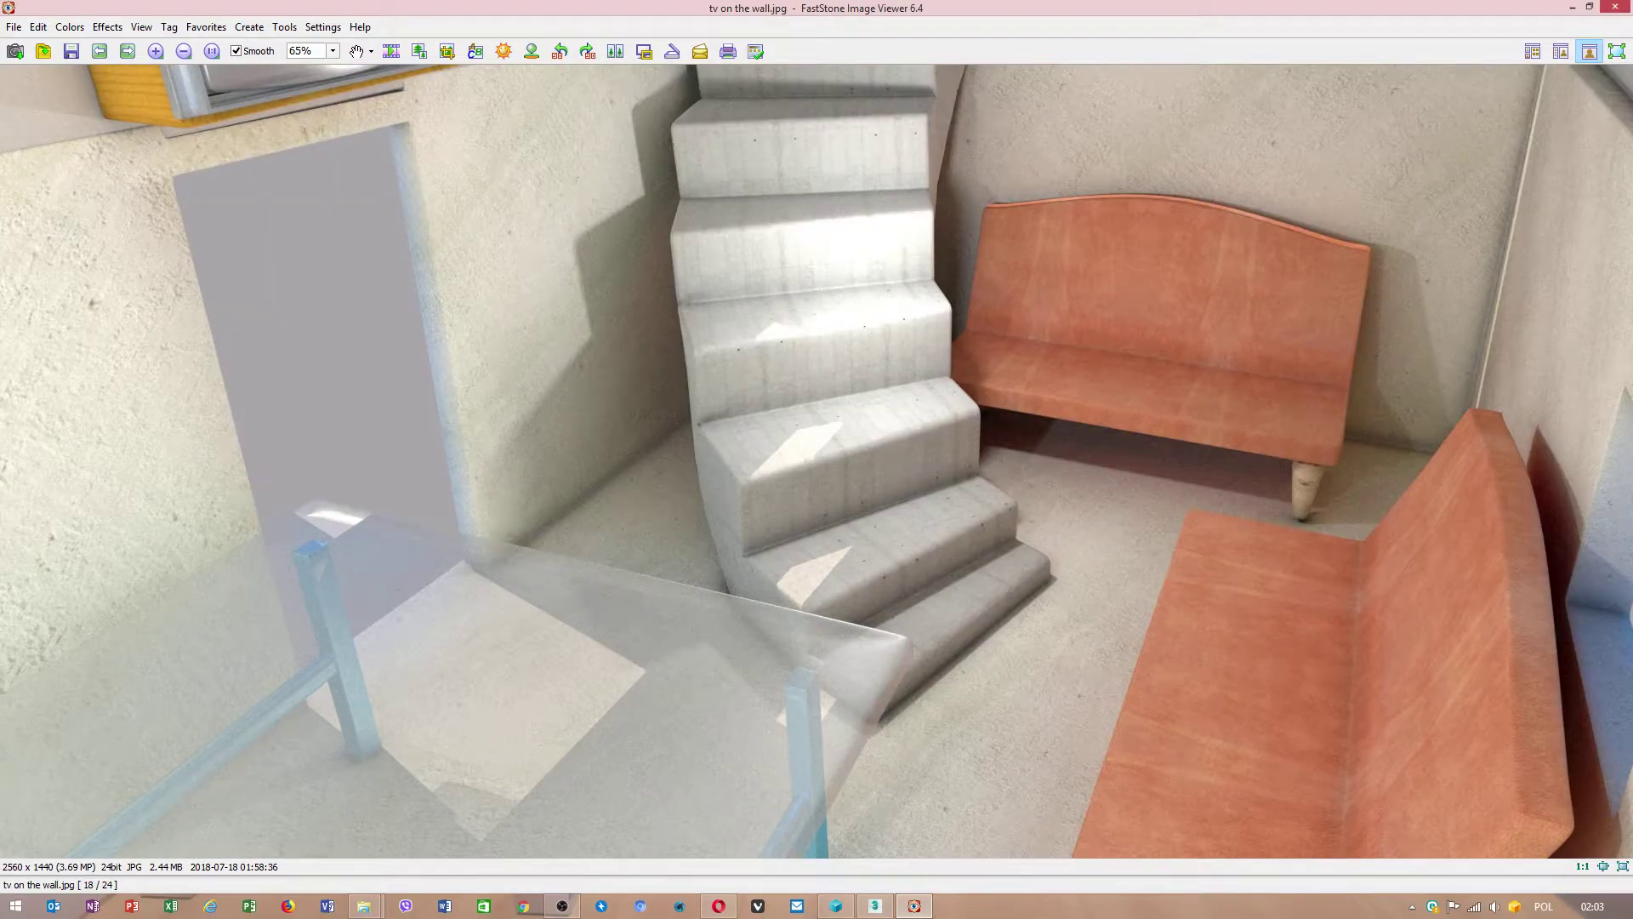
{"action": "left_click_drag", "start_coordinate": [640, 646], "coordinate": [569, 581]}
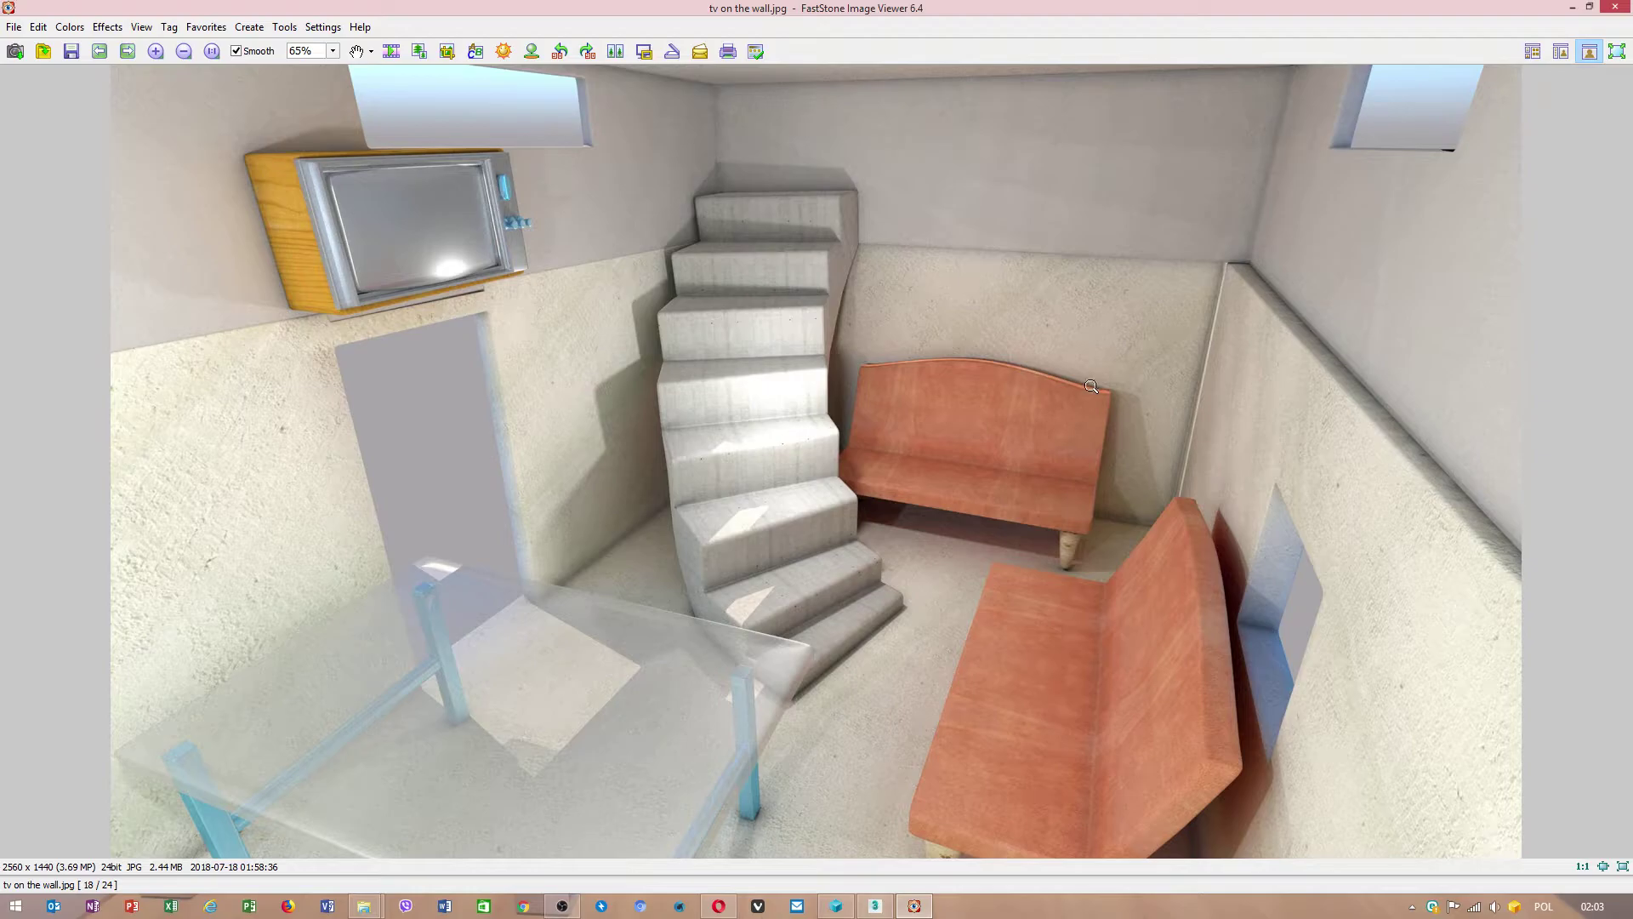
{"action": "left_click", "coordinate": [1614, 7]}
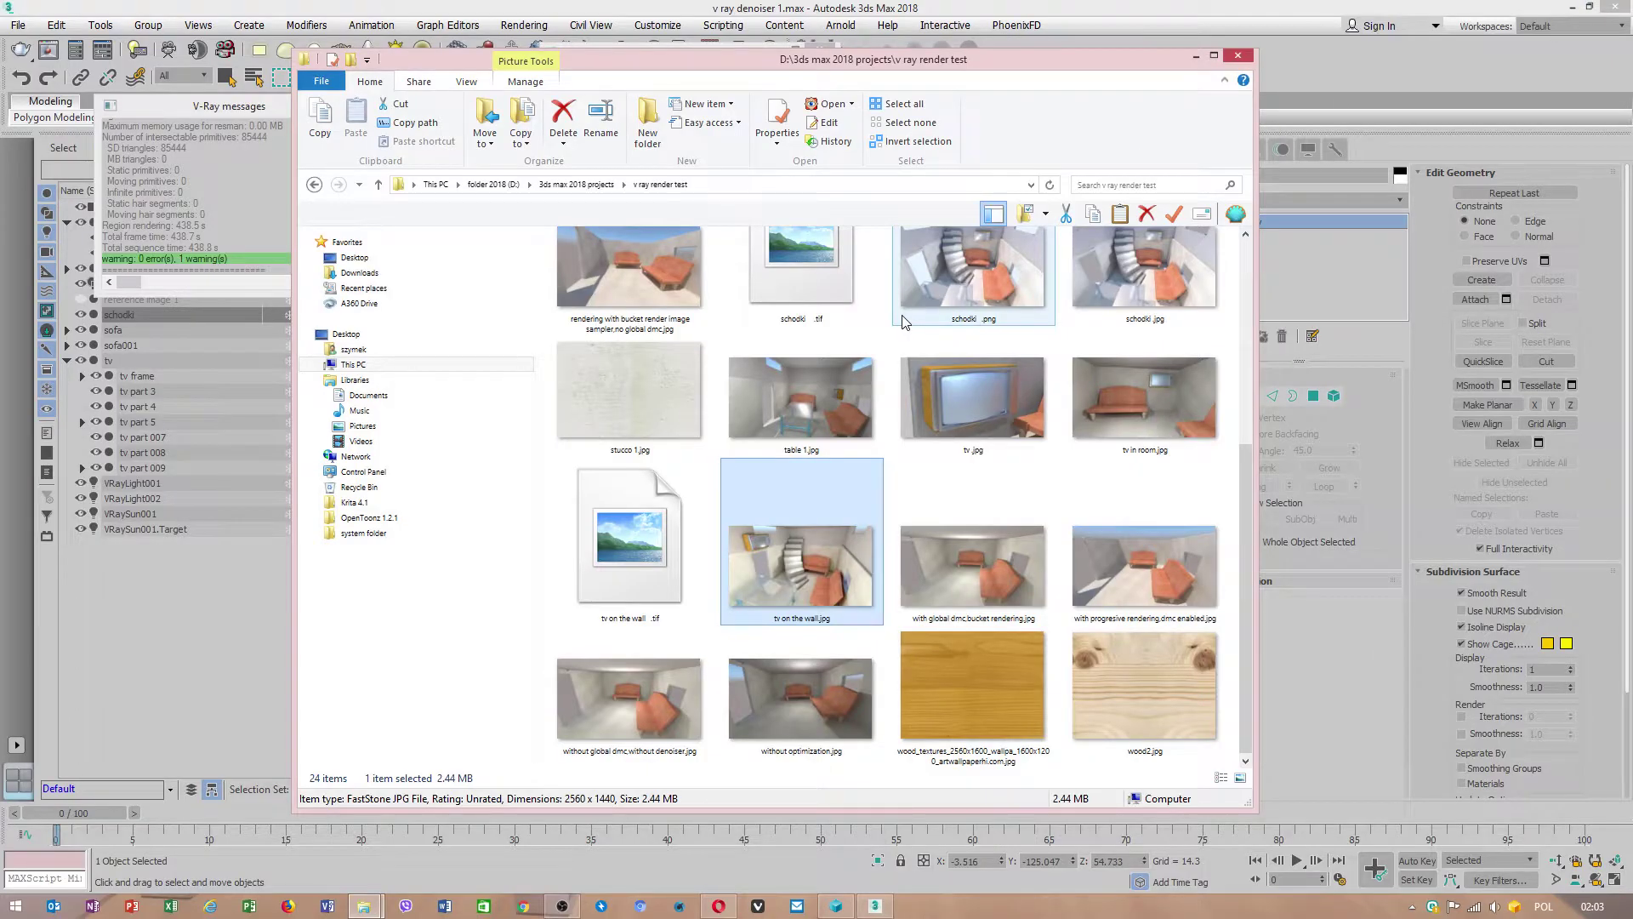
{"action": "left_click", "coordinate": [1194, 57]}
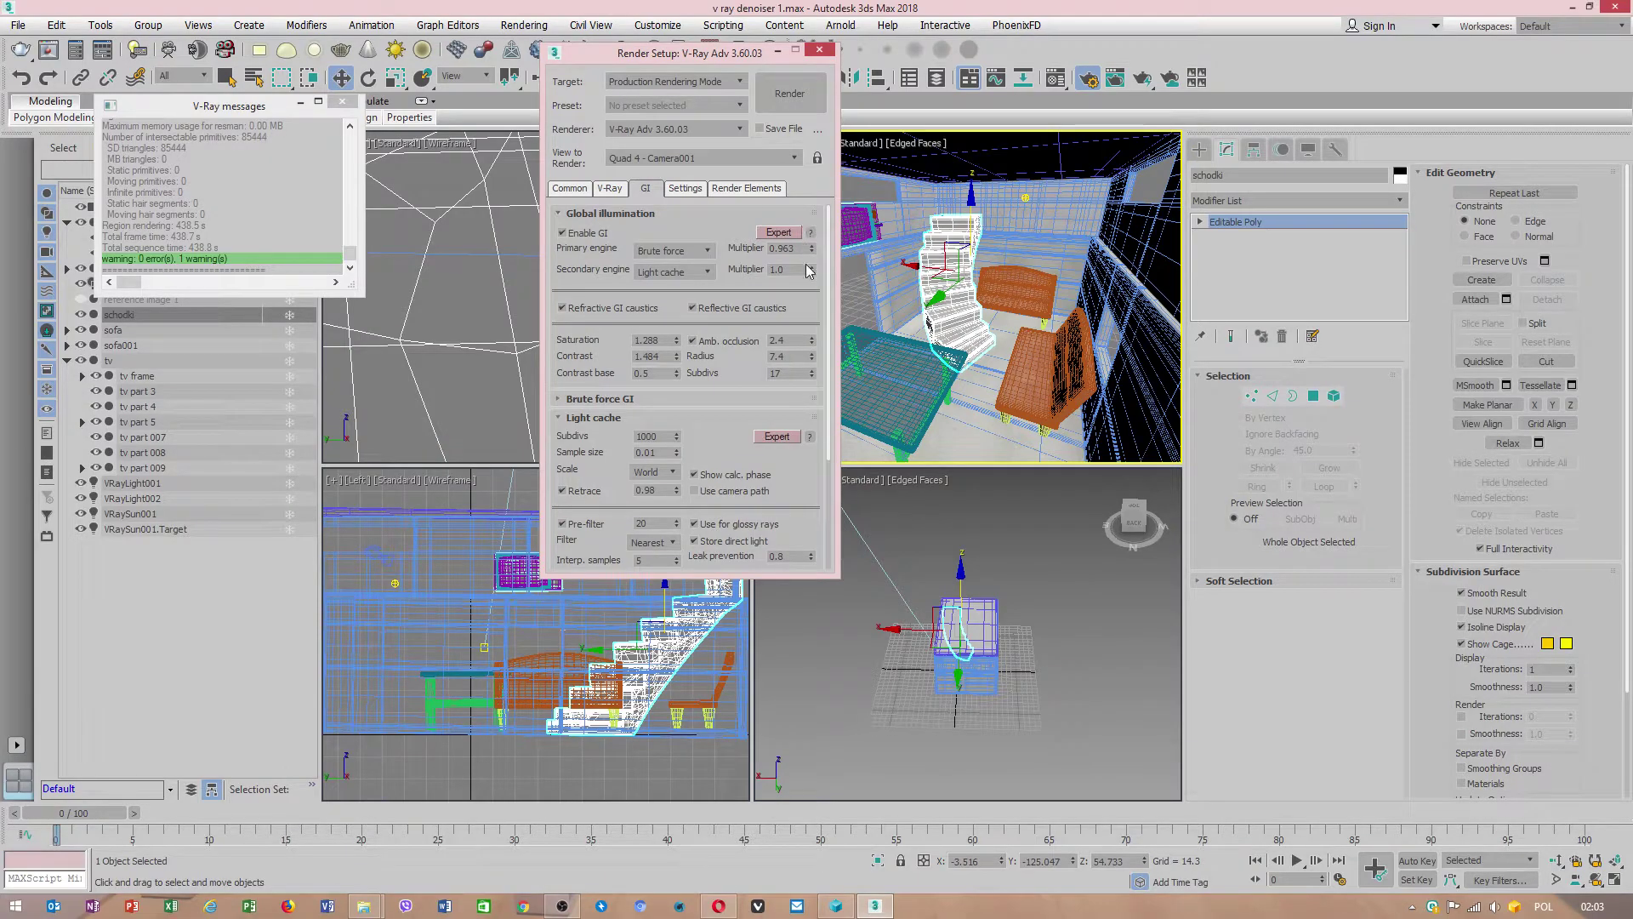
Verify Low thread priority is checked under Settings > System, then return to the V-Ray tab
{"action": "left_click", "coordinate": [695, 192]}
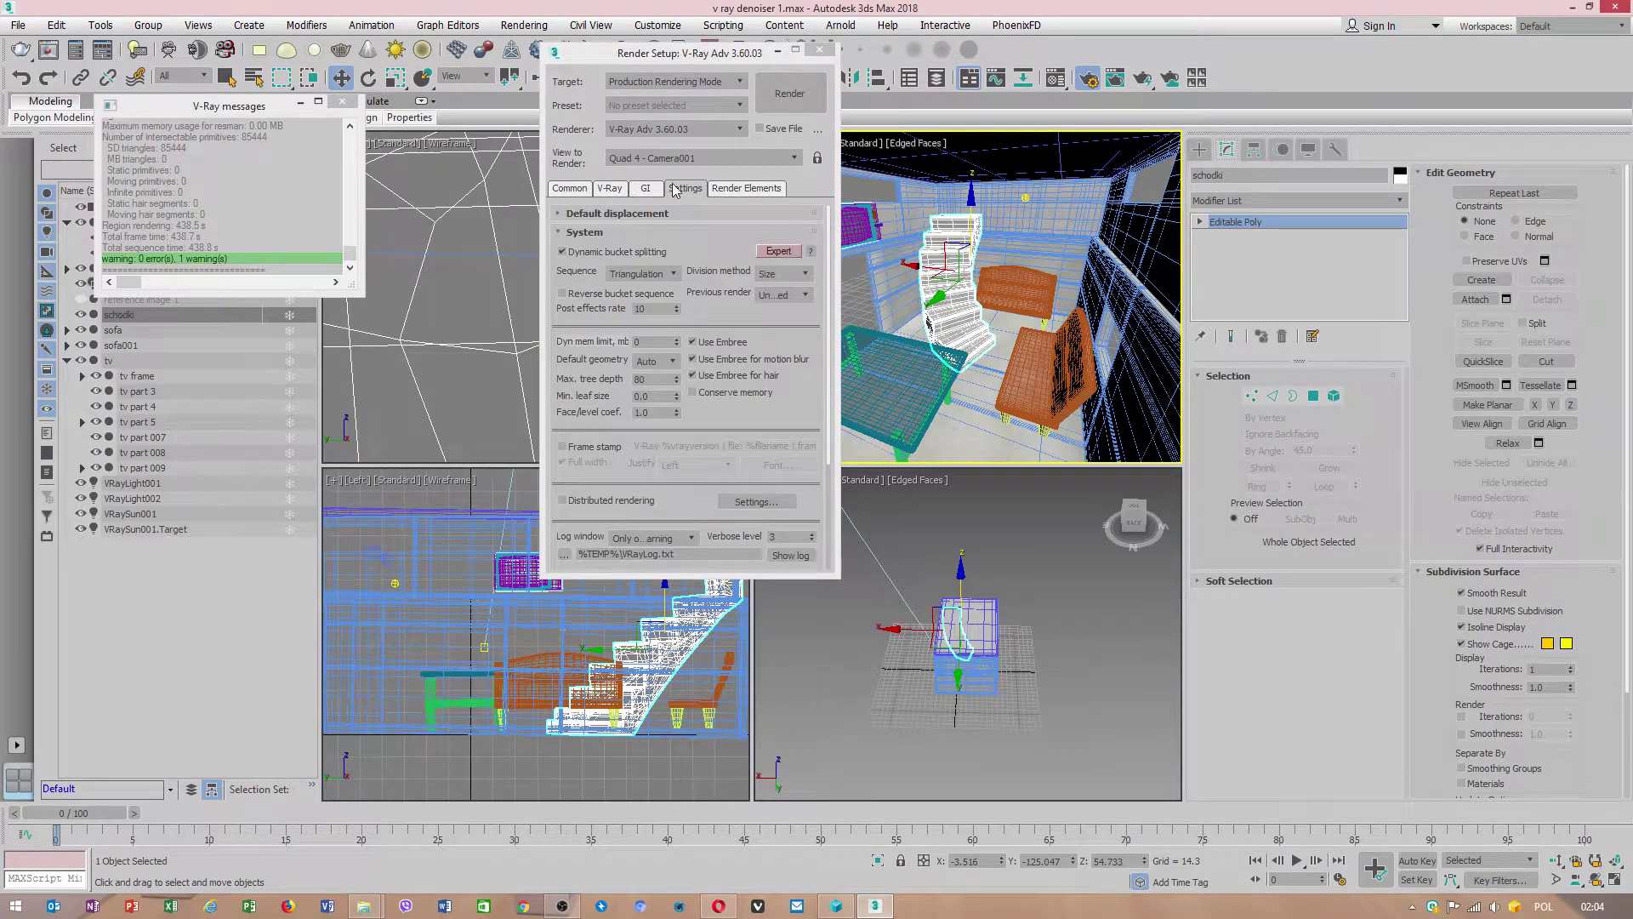
{"action": "scroll", "coordinate": [657, 509], "scroll_direction": "down", "scroll_amount": 2}
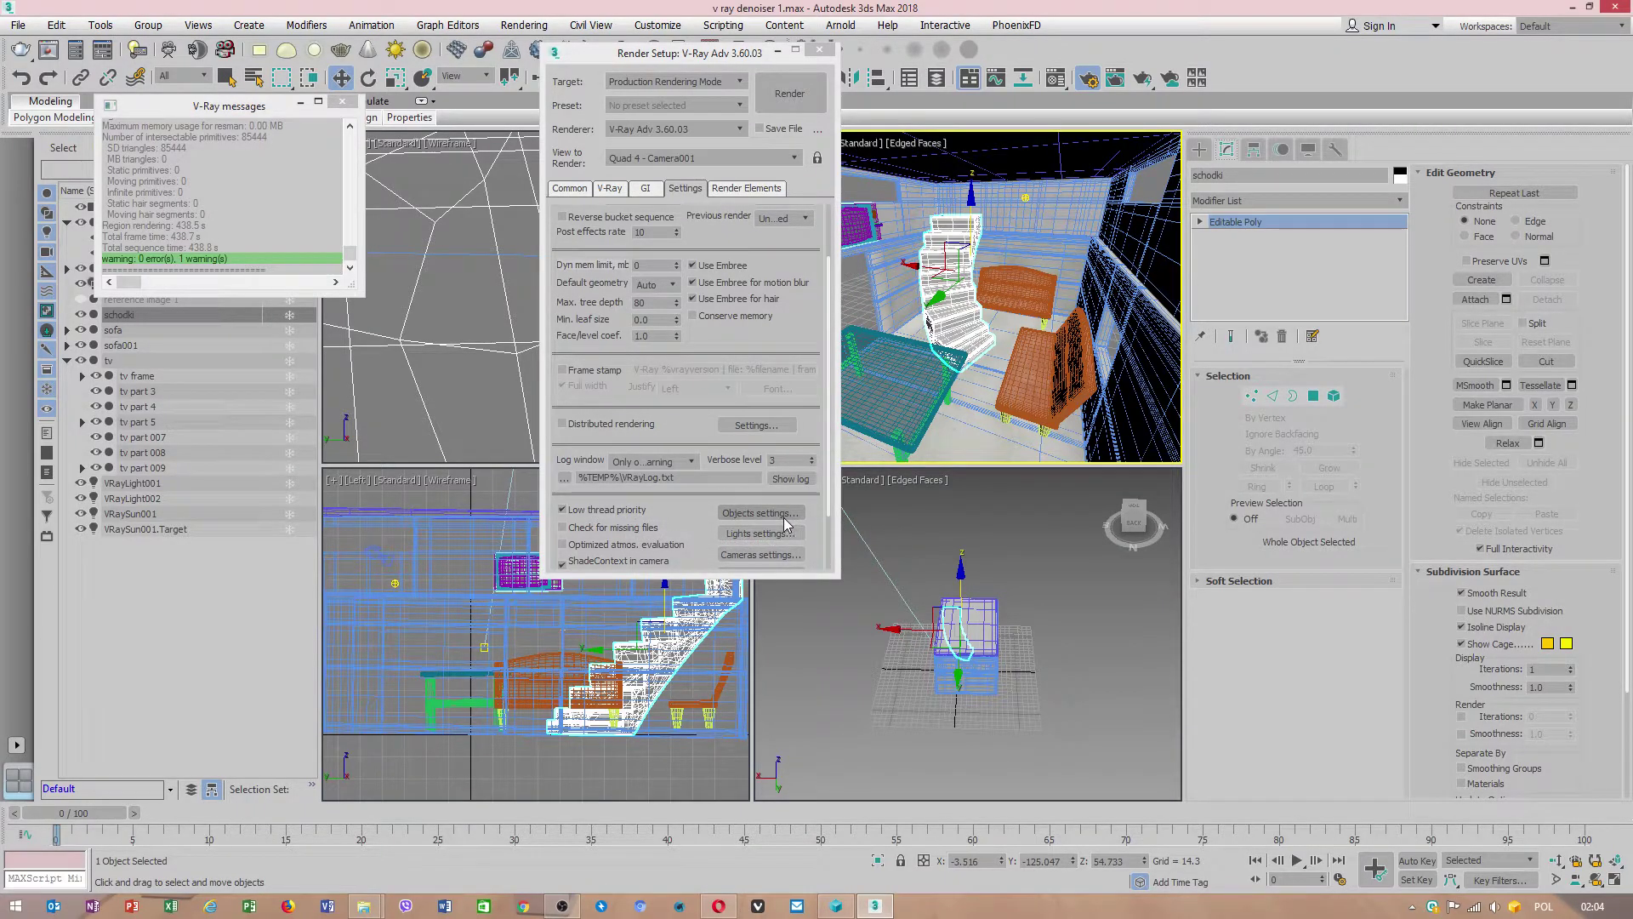
{"action": "scroll", "coordinate": [671, 234], "scroll_direction": "down", "scroll_amount": 2}
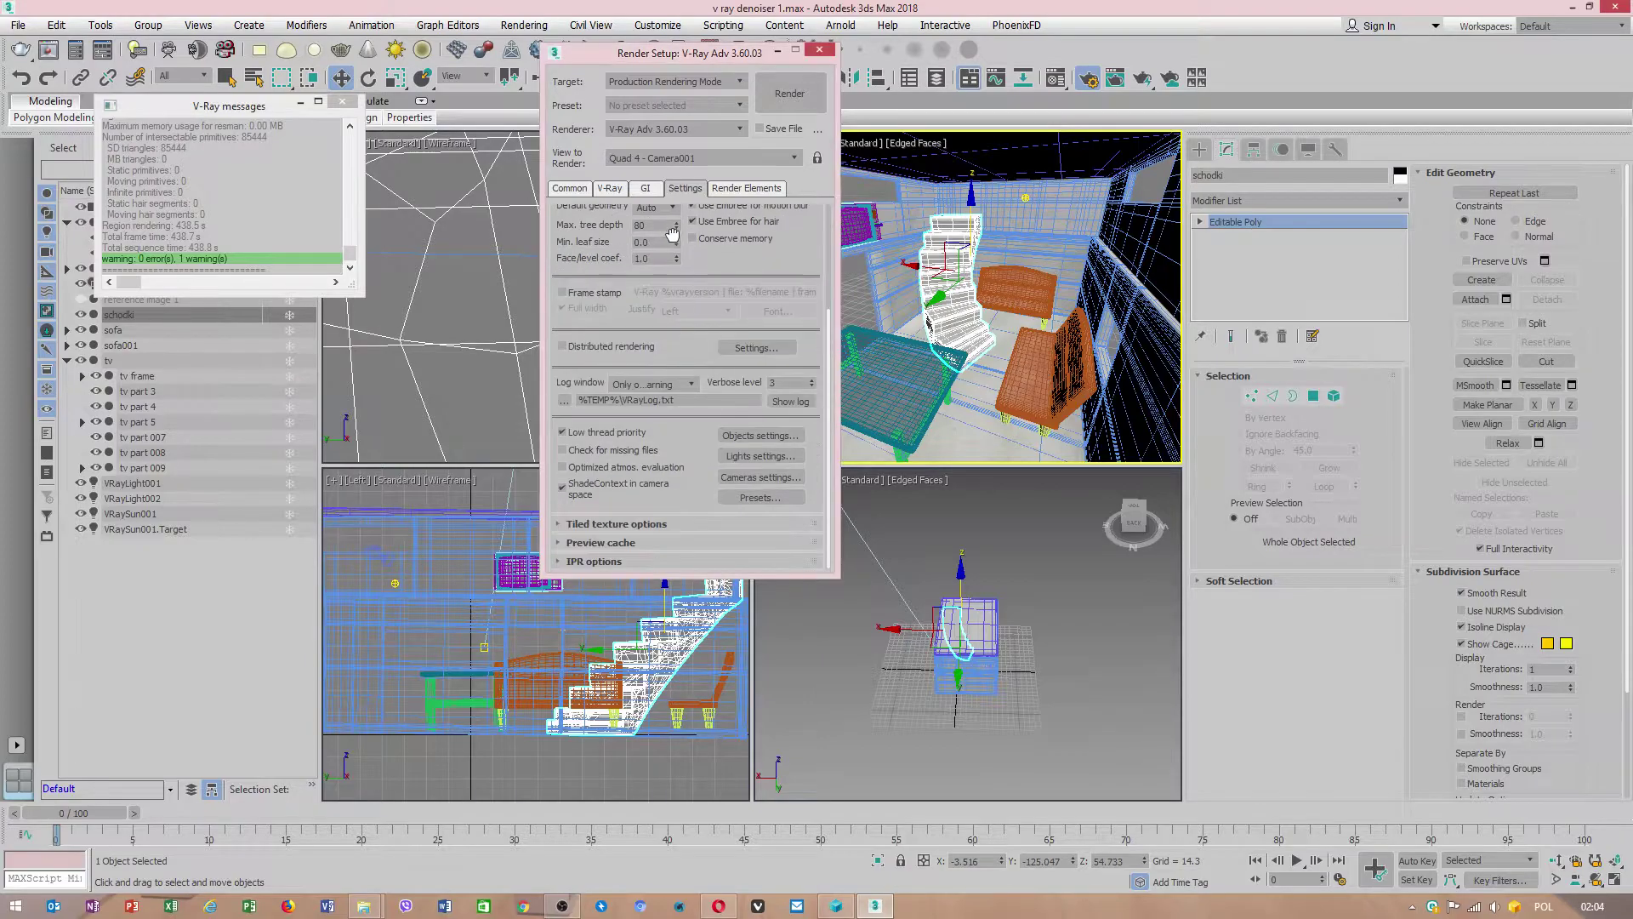
{"action": "left_click", "coordinate": [611, 188]}
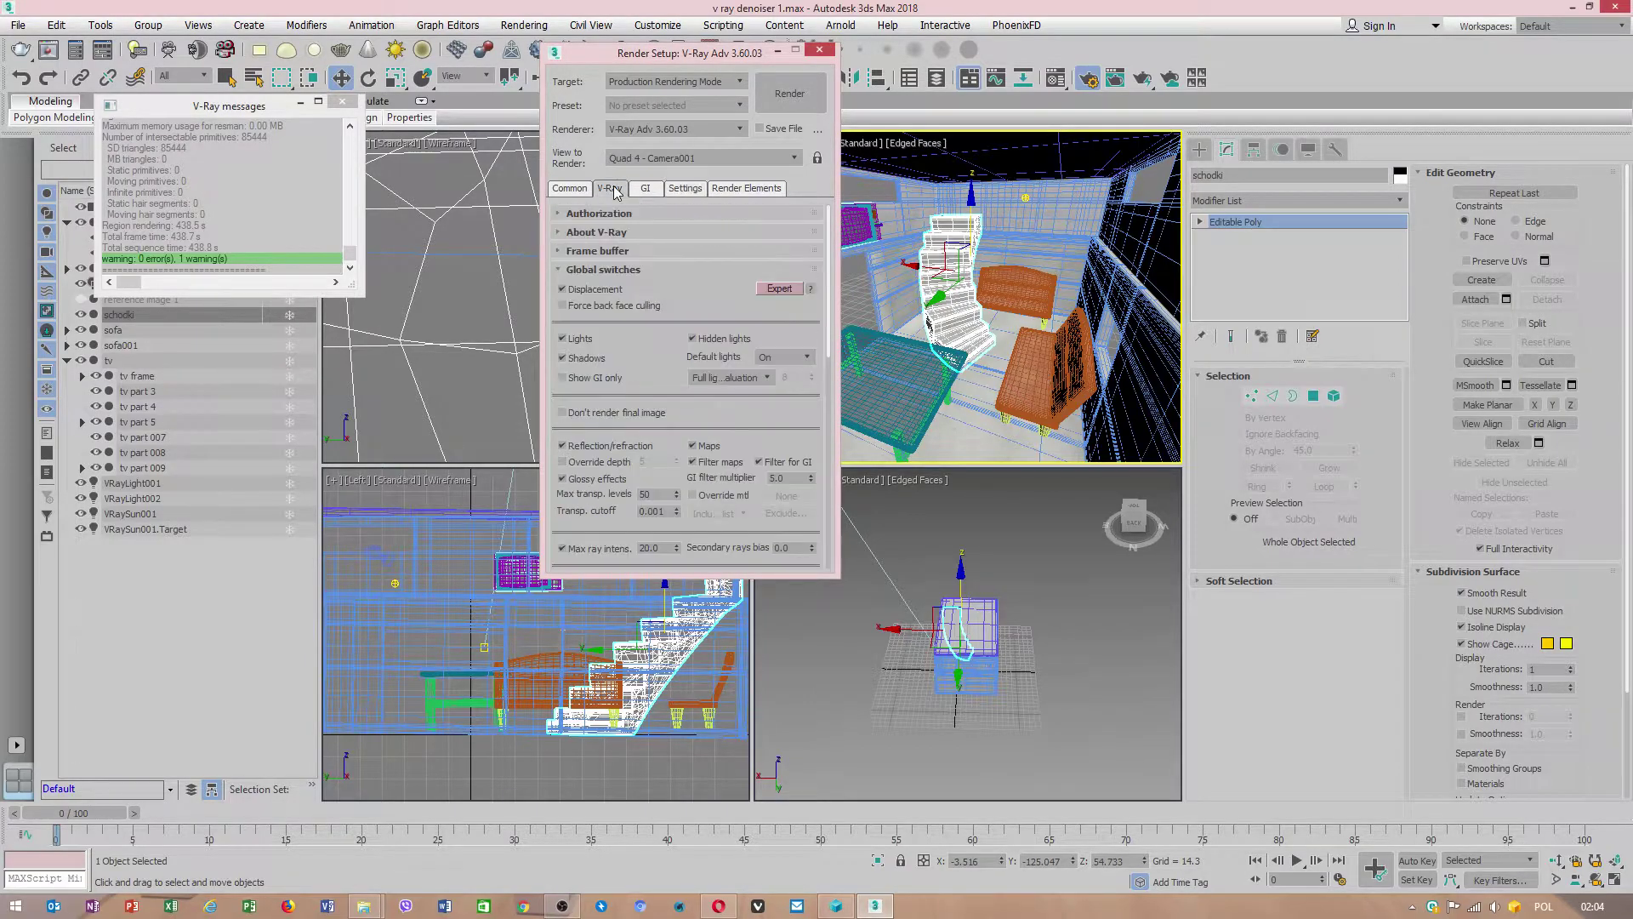
{"action": "left_click", "coordinate": [719, 905]}
{"action": "left_click", "coordinate": [719, 906]}
{"action": "scroll", "coordinate": [670, 404], "scroll_direction": "down", "scroll_amount": 5}
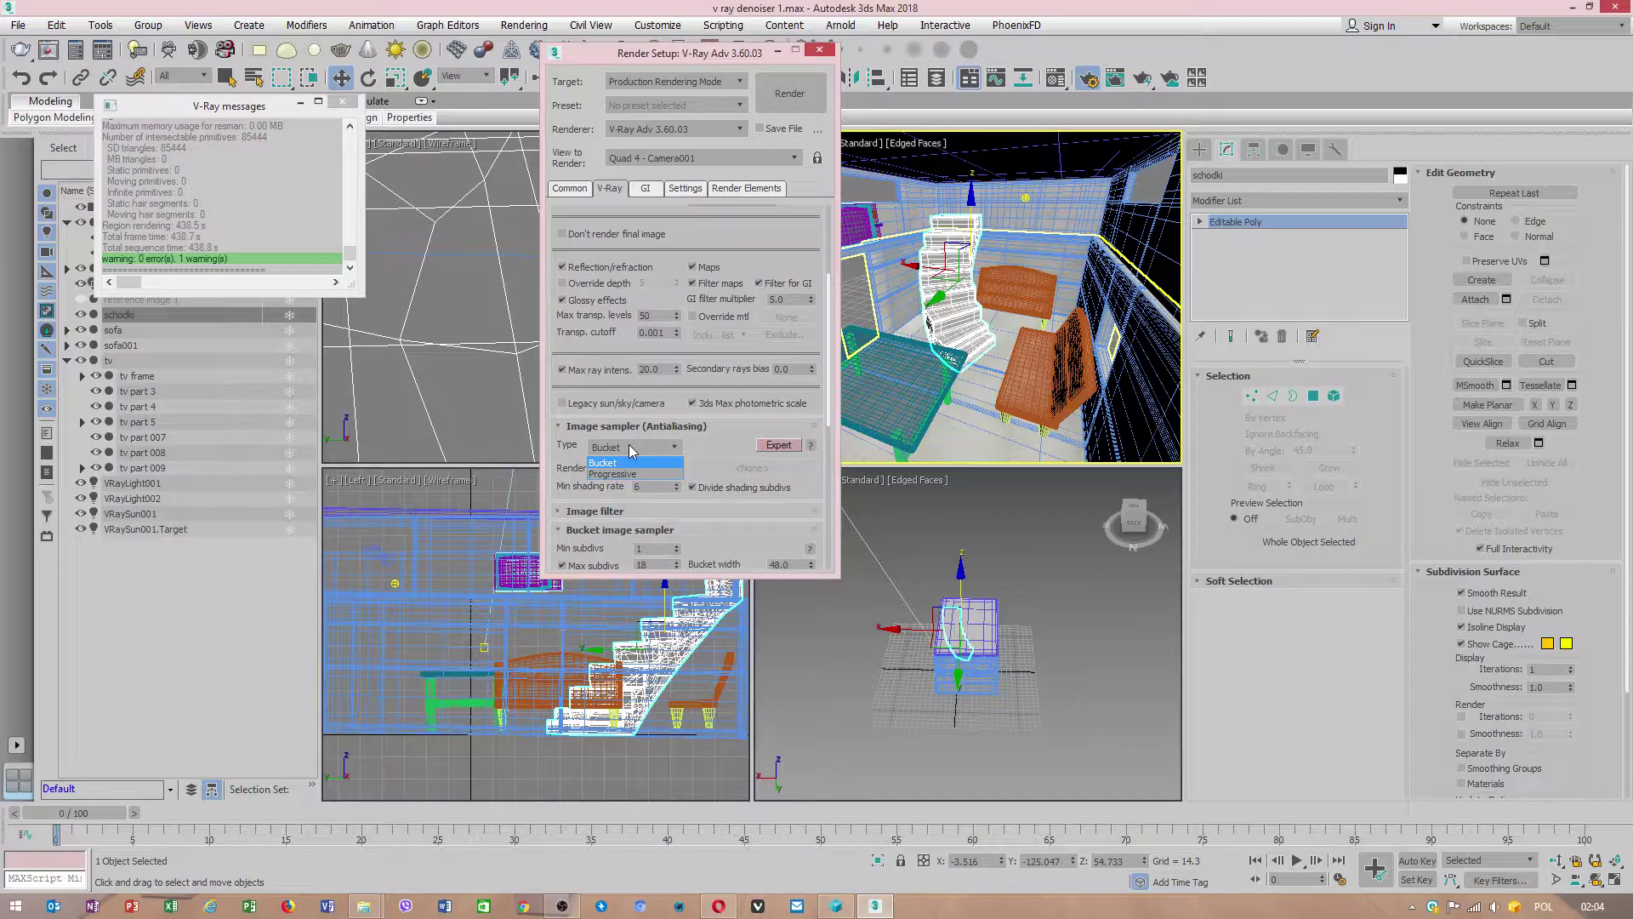
{"action": "left_click", "coordinate": [630, 444]}
{"action": "scroll", "coordinate": [715, 438], "scroll_direction": "down", "scroll_amount": 1}
{"action": "scroll", "coordinate": [713, 431], "scroll_direction": "down", "scroll_amount": 5}
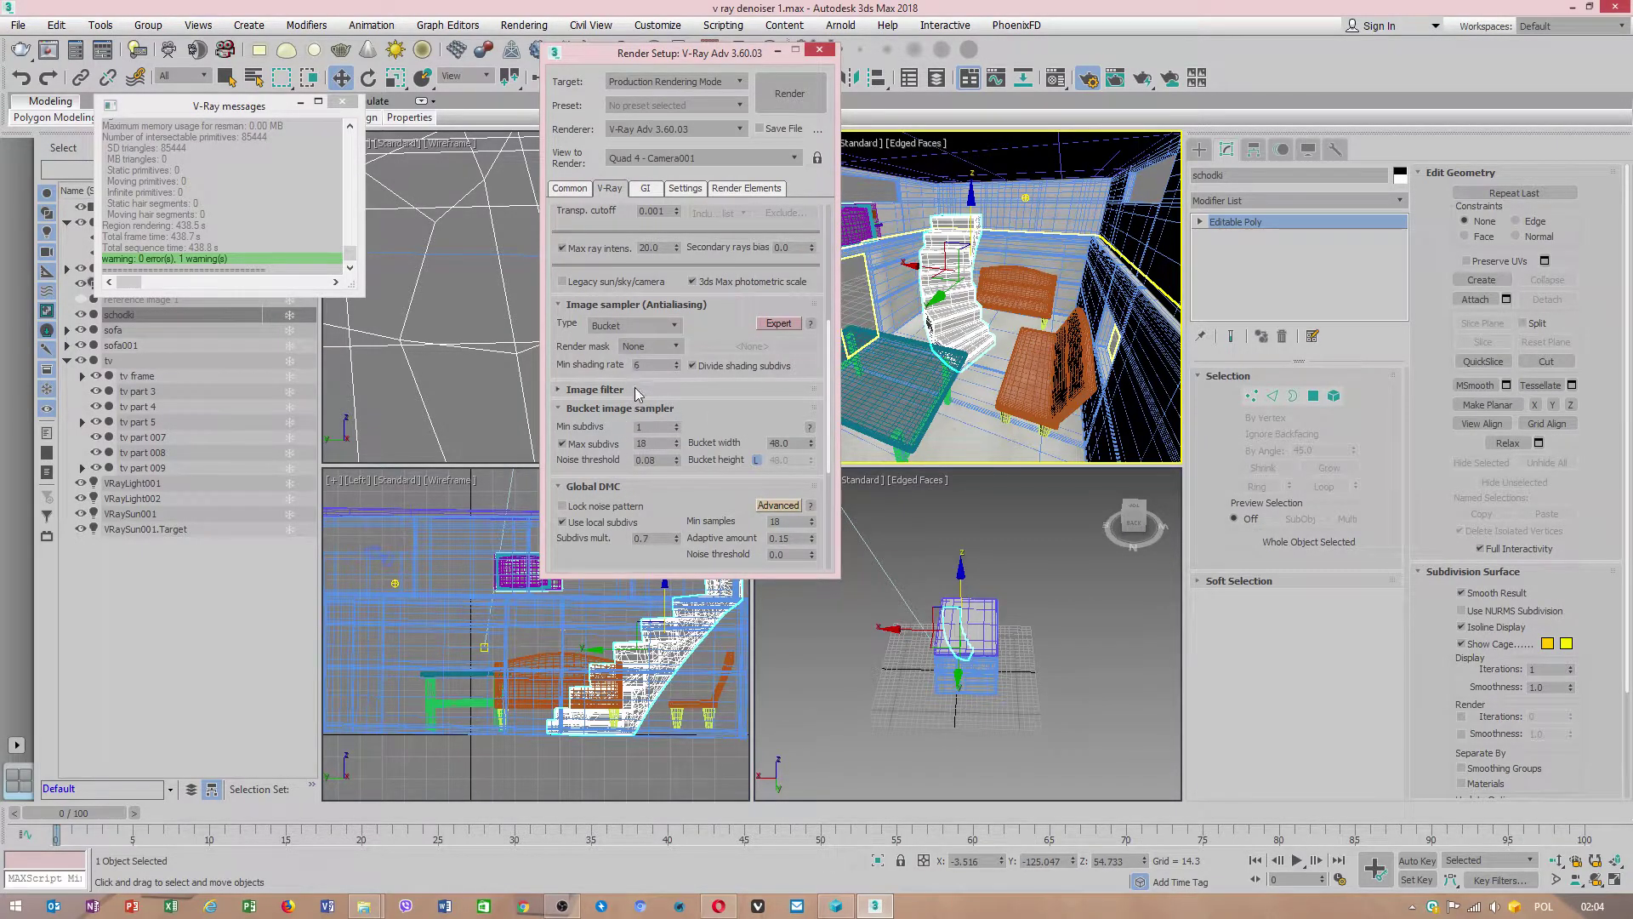
{"action": "left_click", "coordinate": [621, 326]}
{"action": "left_click", "coordinate": [622, 326]}
{"action": "left_click_drag", "start_coordinate": [731, 326], "coordinate": [718, 480]}
{"action": "left_click", "coordinate": [772, 481]}
{"action": "left_click", "coordinate": [772, 481]}
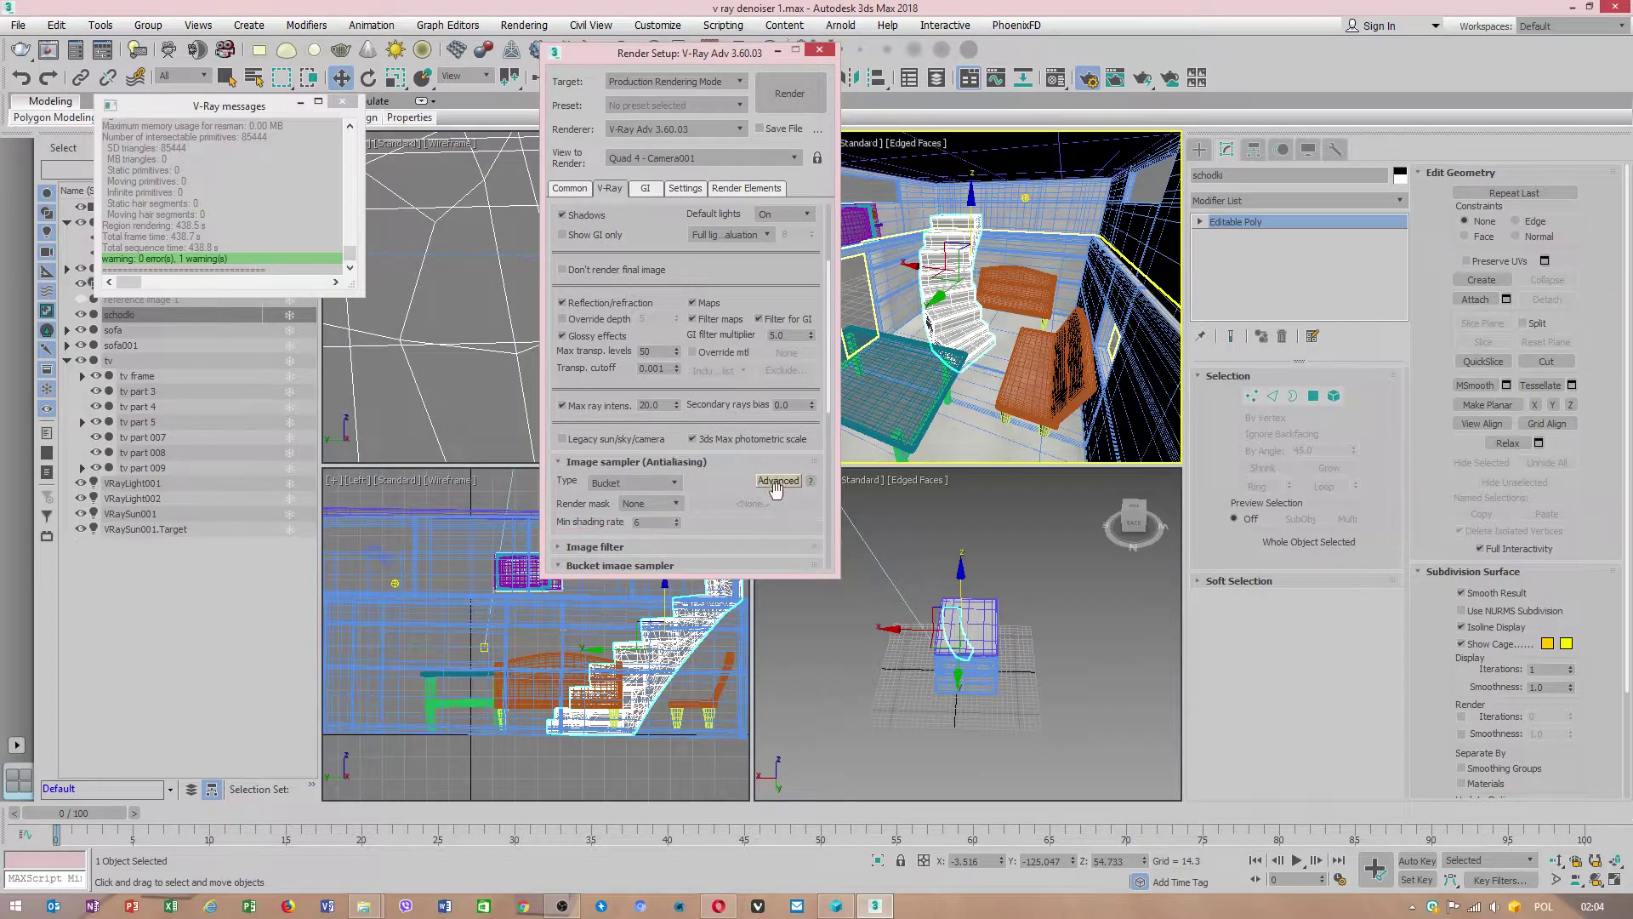
{"action": "left_click_drag", "start_coordinate": [710, 486], "coordinate": [693, 375]}
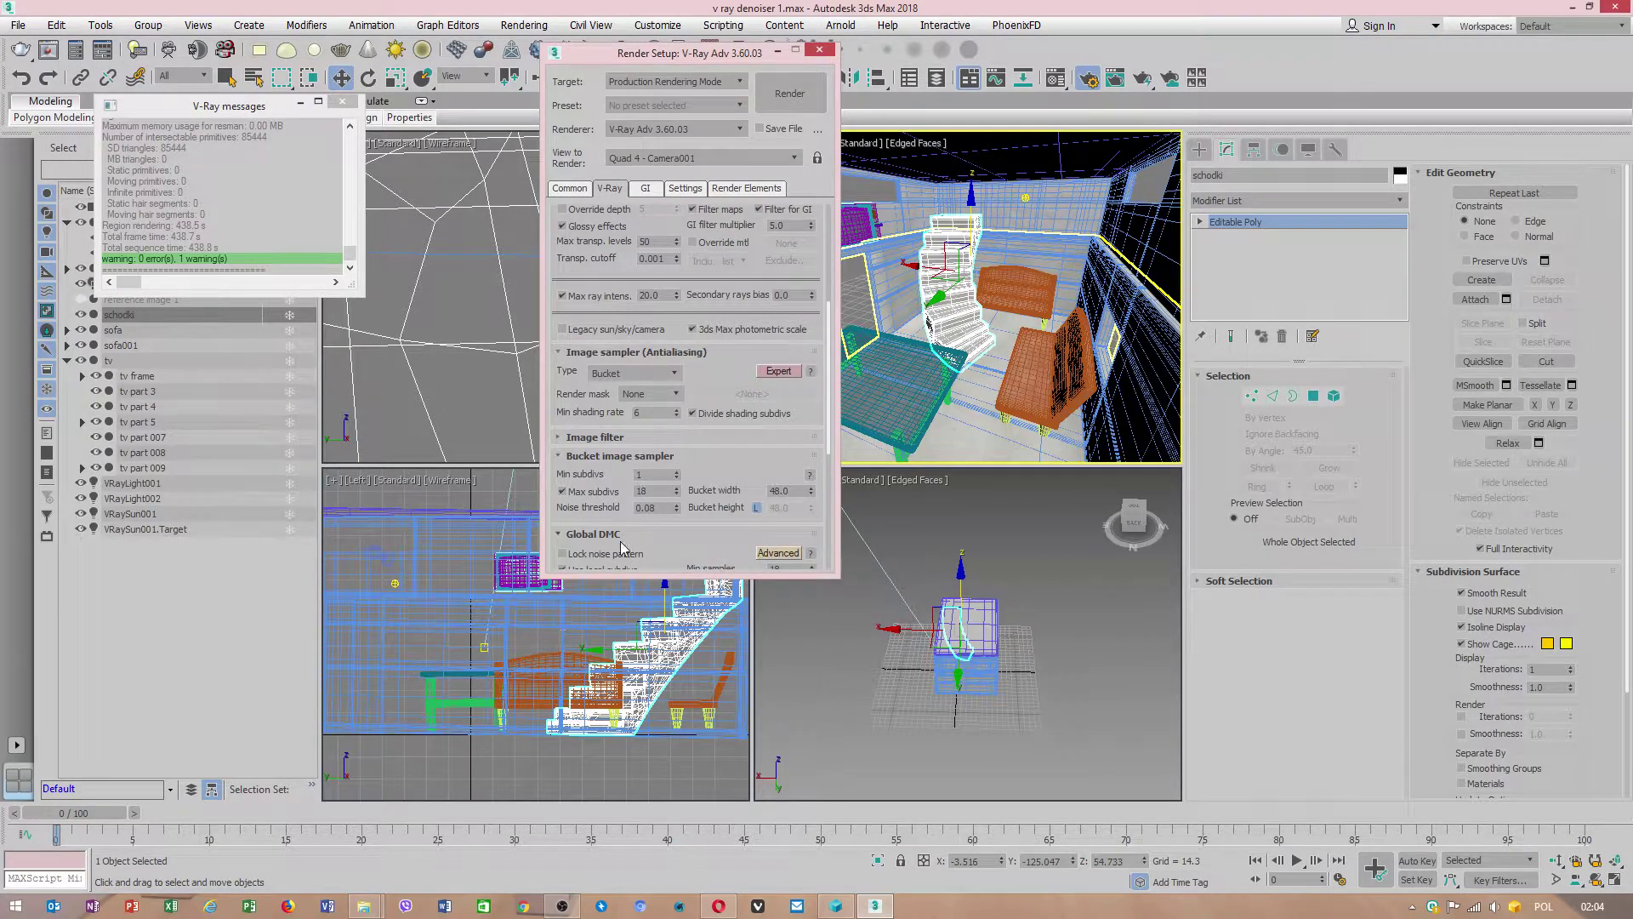
Show the Render Elements tab and browse the element list, cancelling without adding VRayDenoiser
{"action": "left_click", "coordinate": [743, 189]}
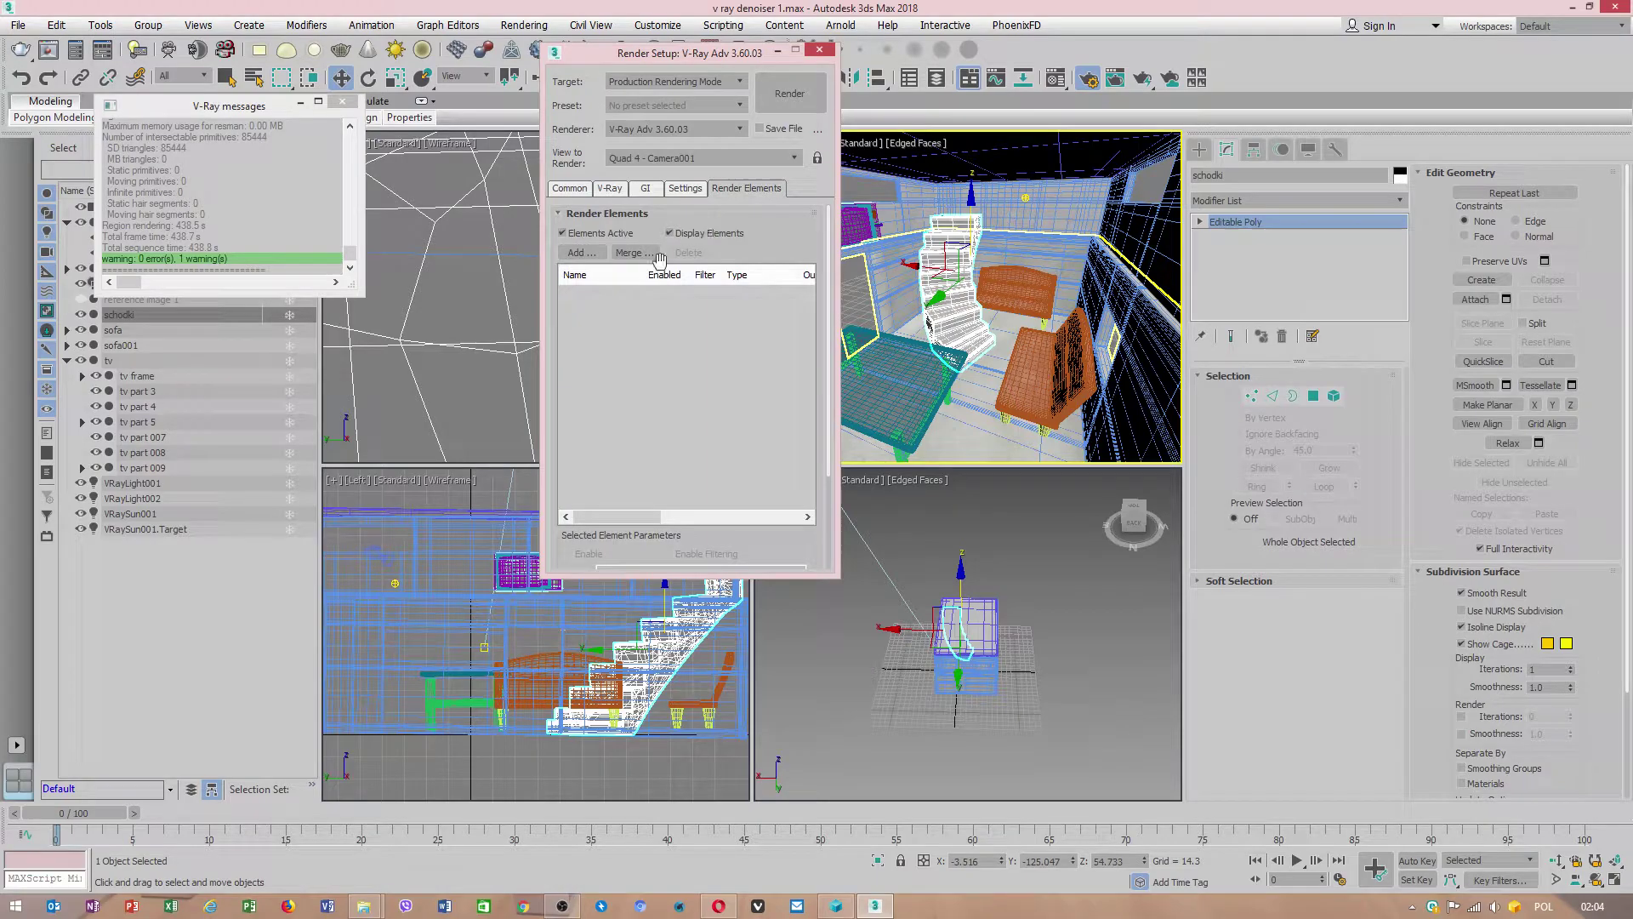
{"action": "left_click", "coordinate": [595, 253]}
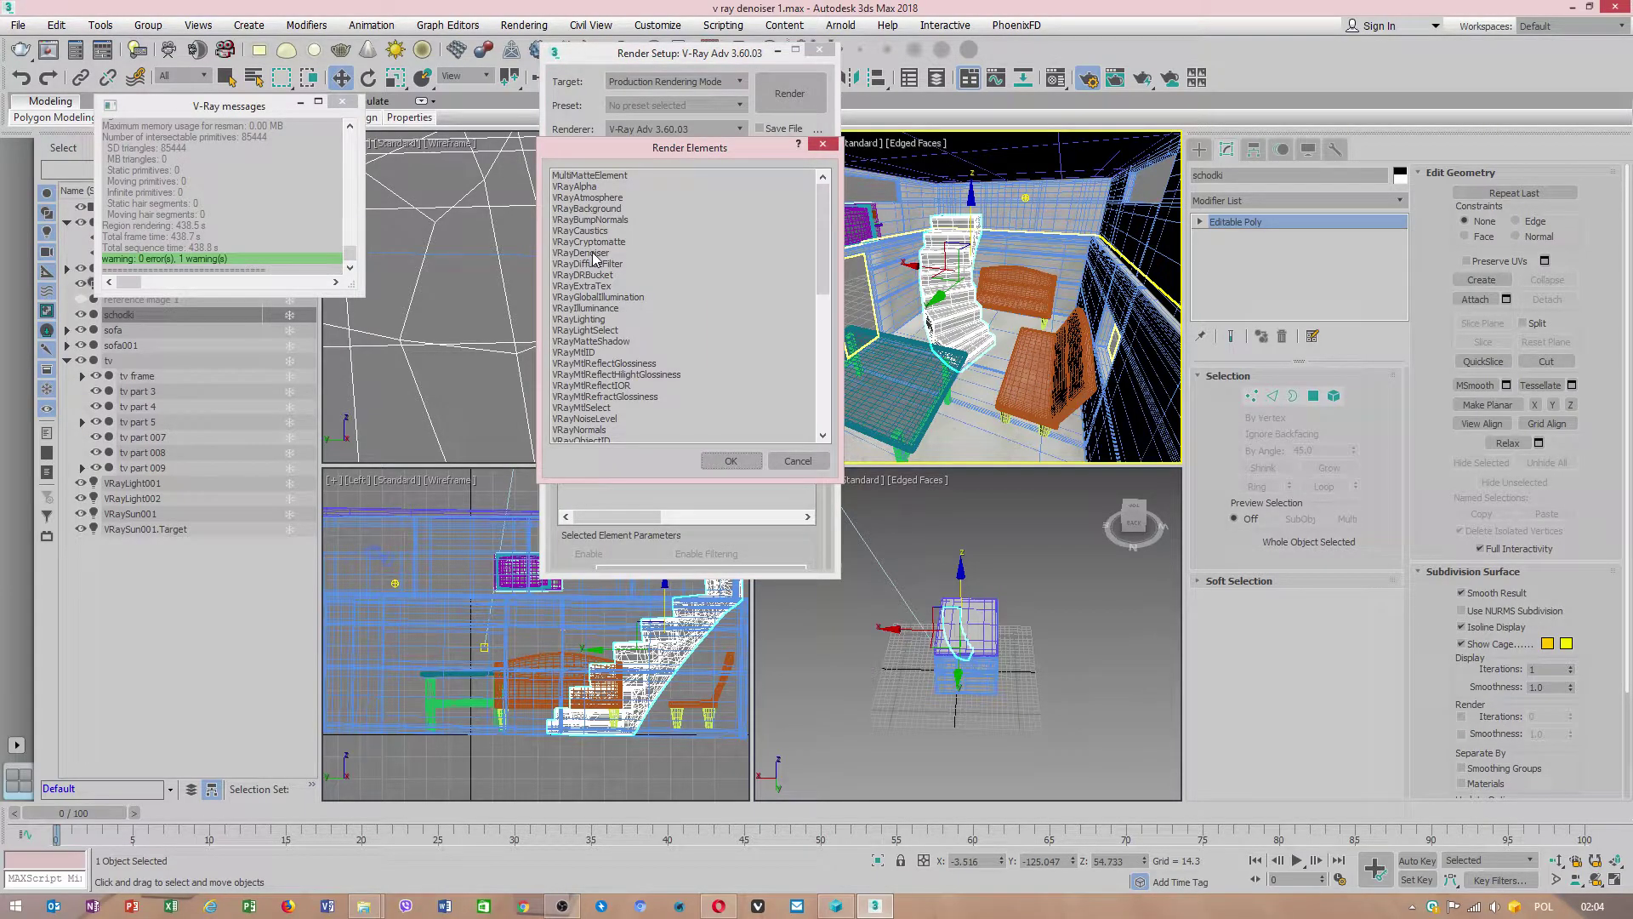
{"action": "left_click", "coordinate": [595, 254]}
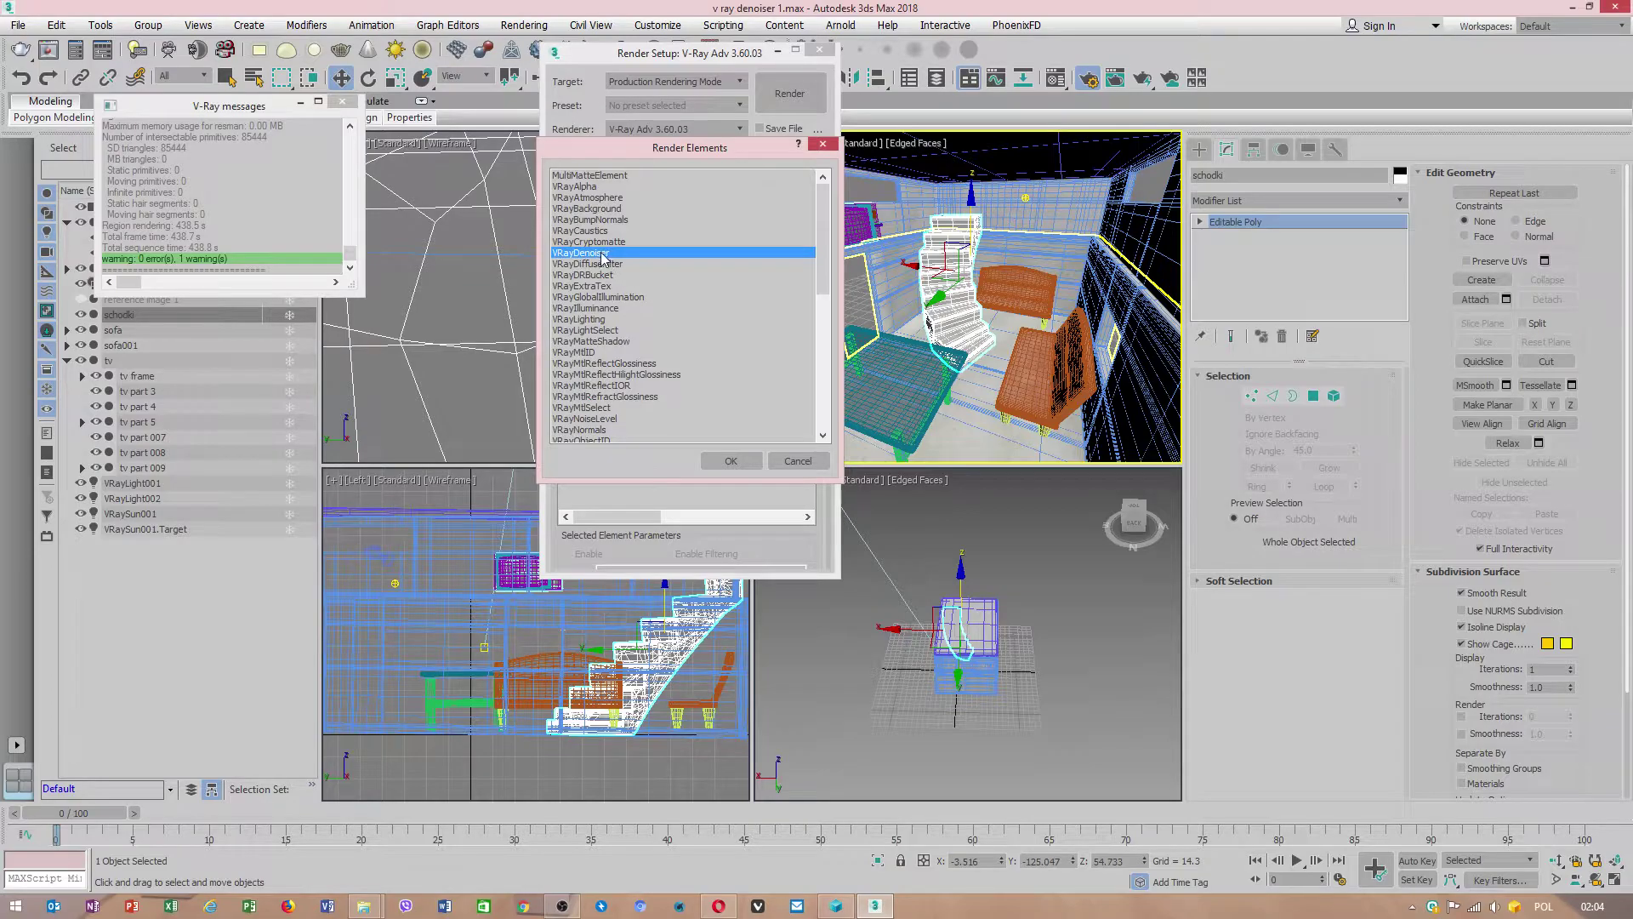
{"action": "left_click", "coordinate": [781, 466]}
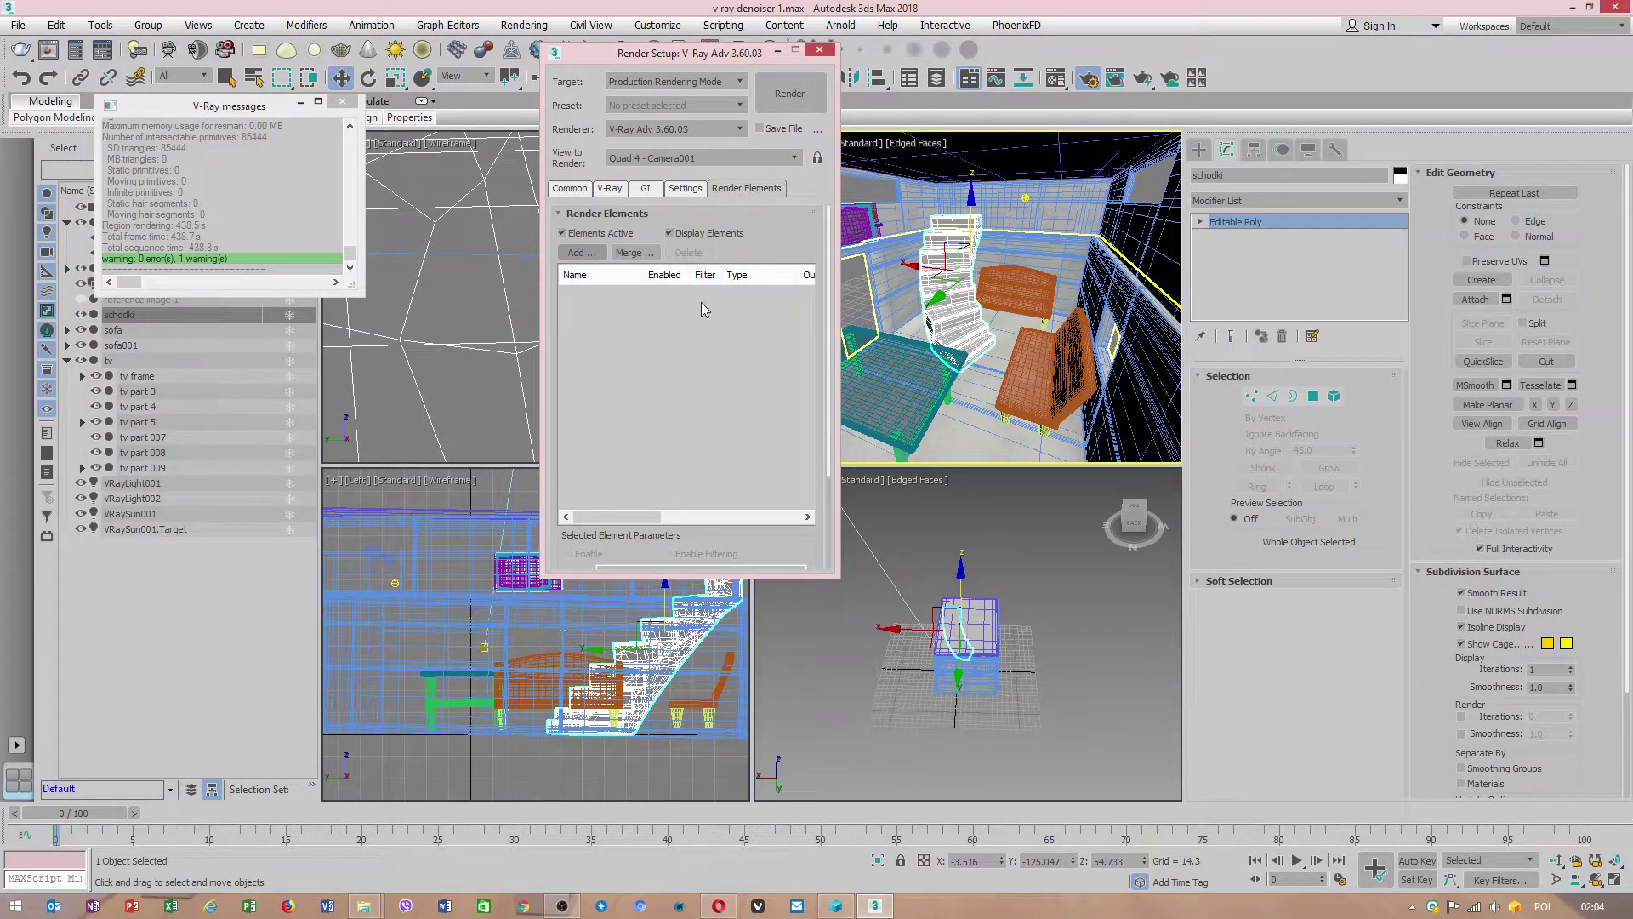
Review the V-Ray tab's Bucket sampler, Global DMC subdivs mult 0.7 and adaptive amount 0.15
{"action": "left_click", "coordinate": [609, 188]}
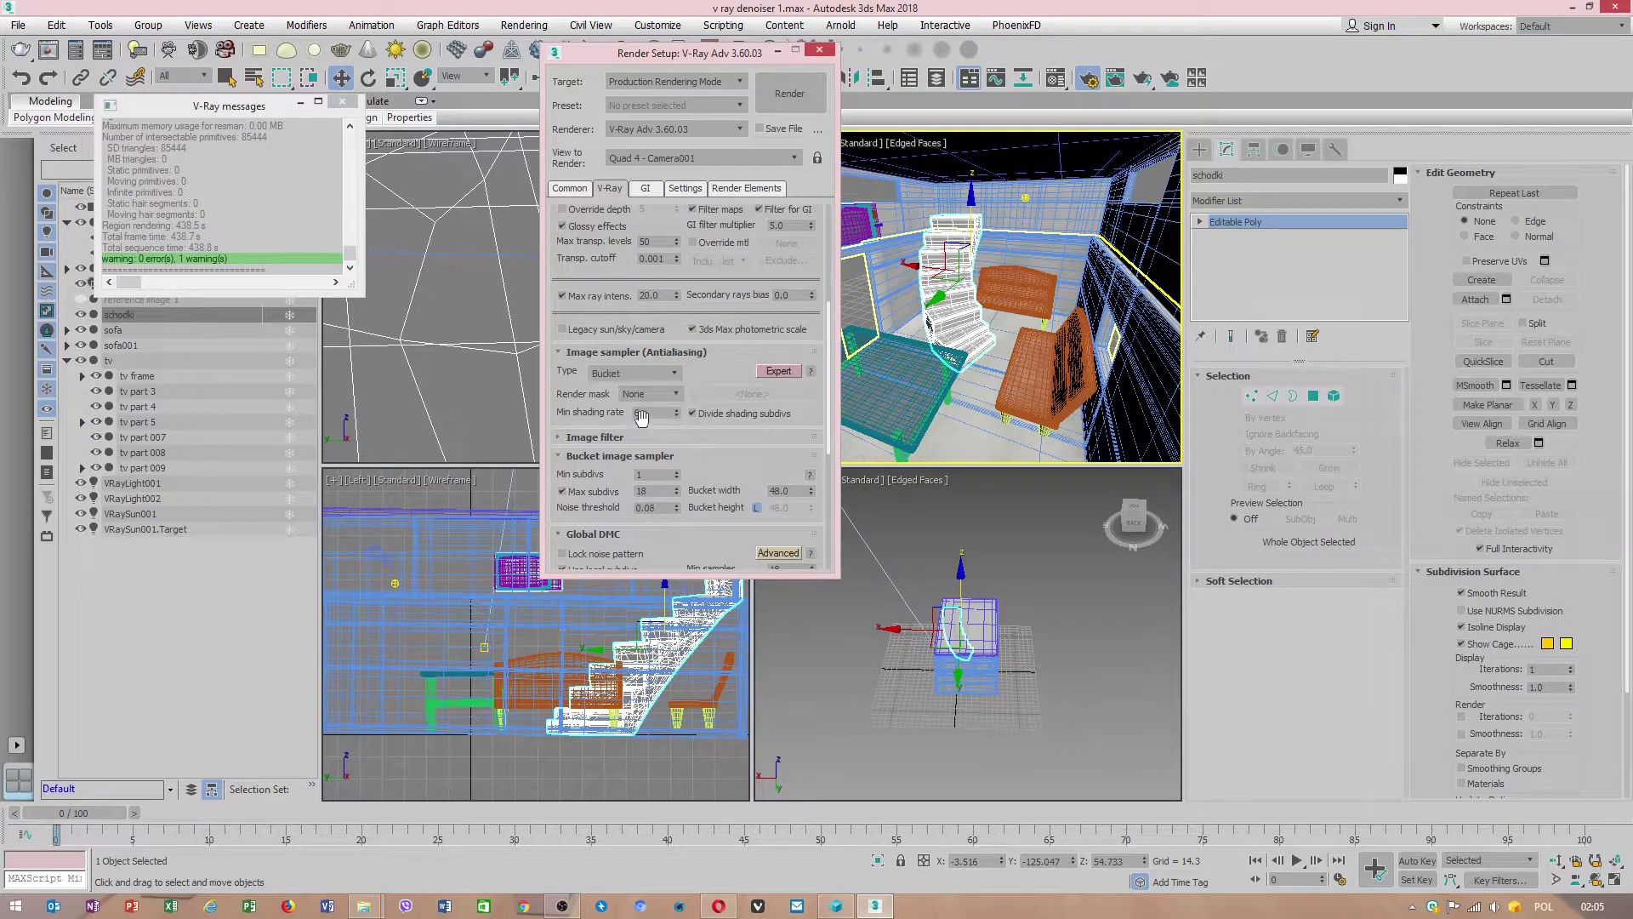
{"action": "scroll", "coordinate": [725, 461], "scroll_direction": "down", "scroll_amount": 3}
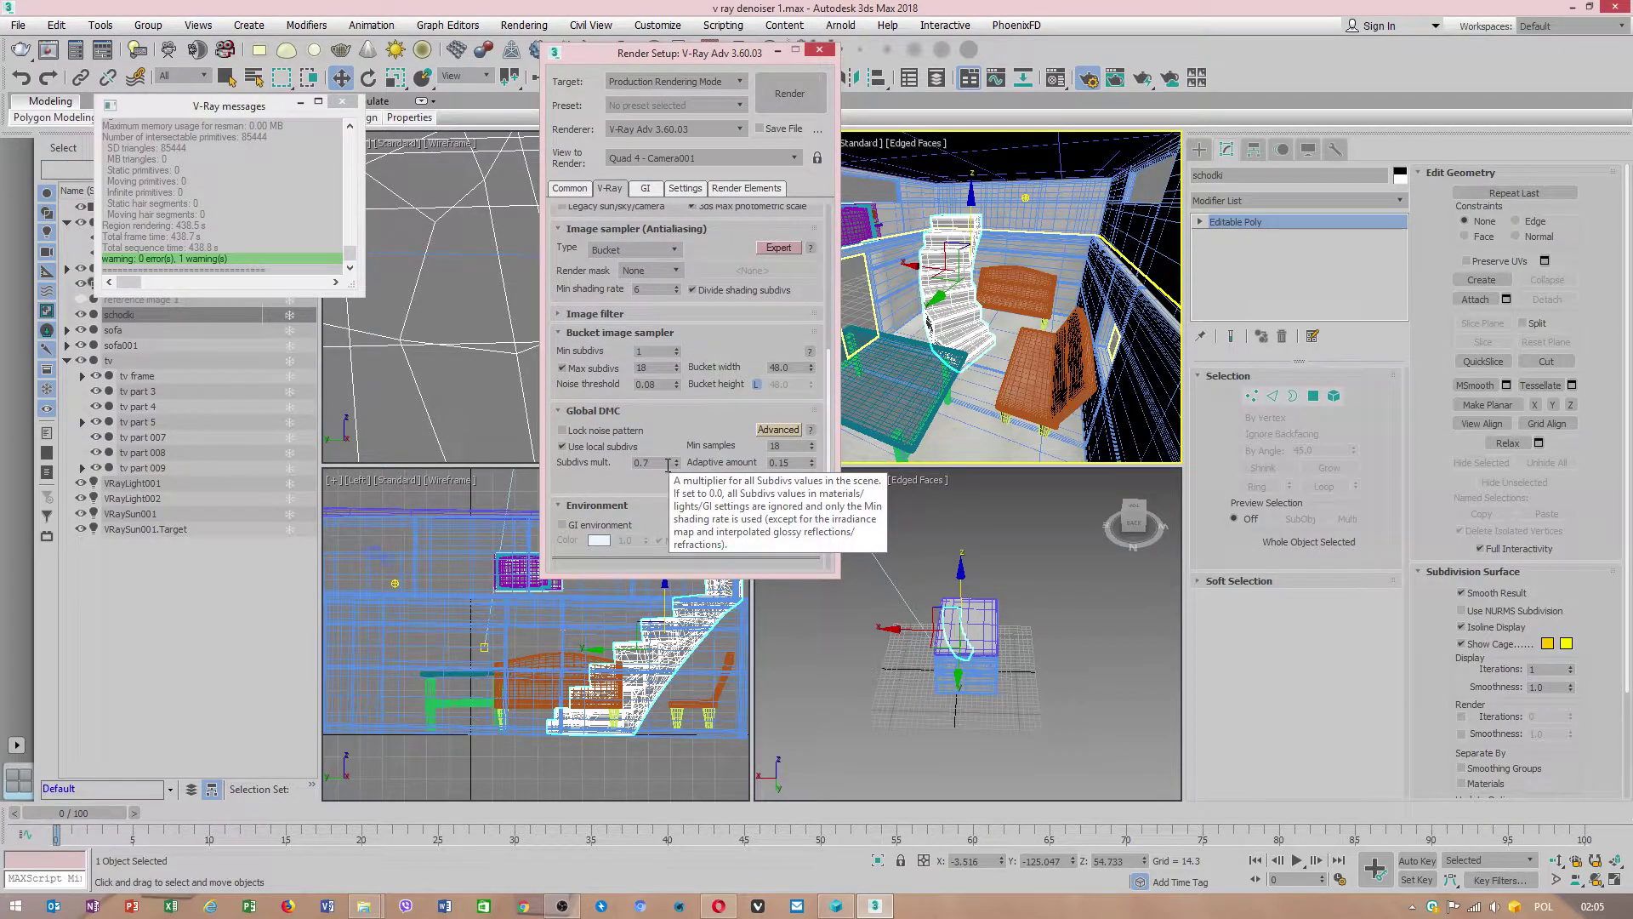
{"action": "scroll", "coordinate": [634, 432], "scroll_direction": "up", "scroll_amount": 1}
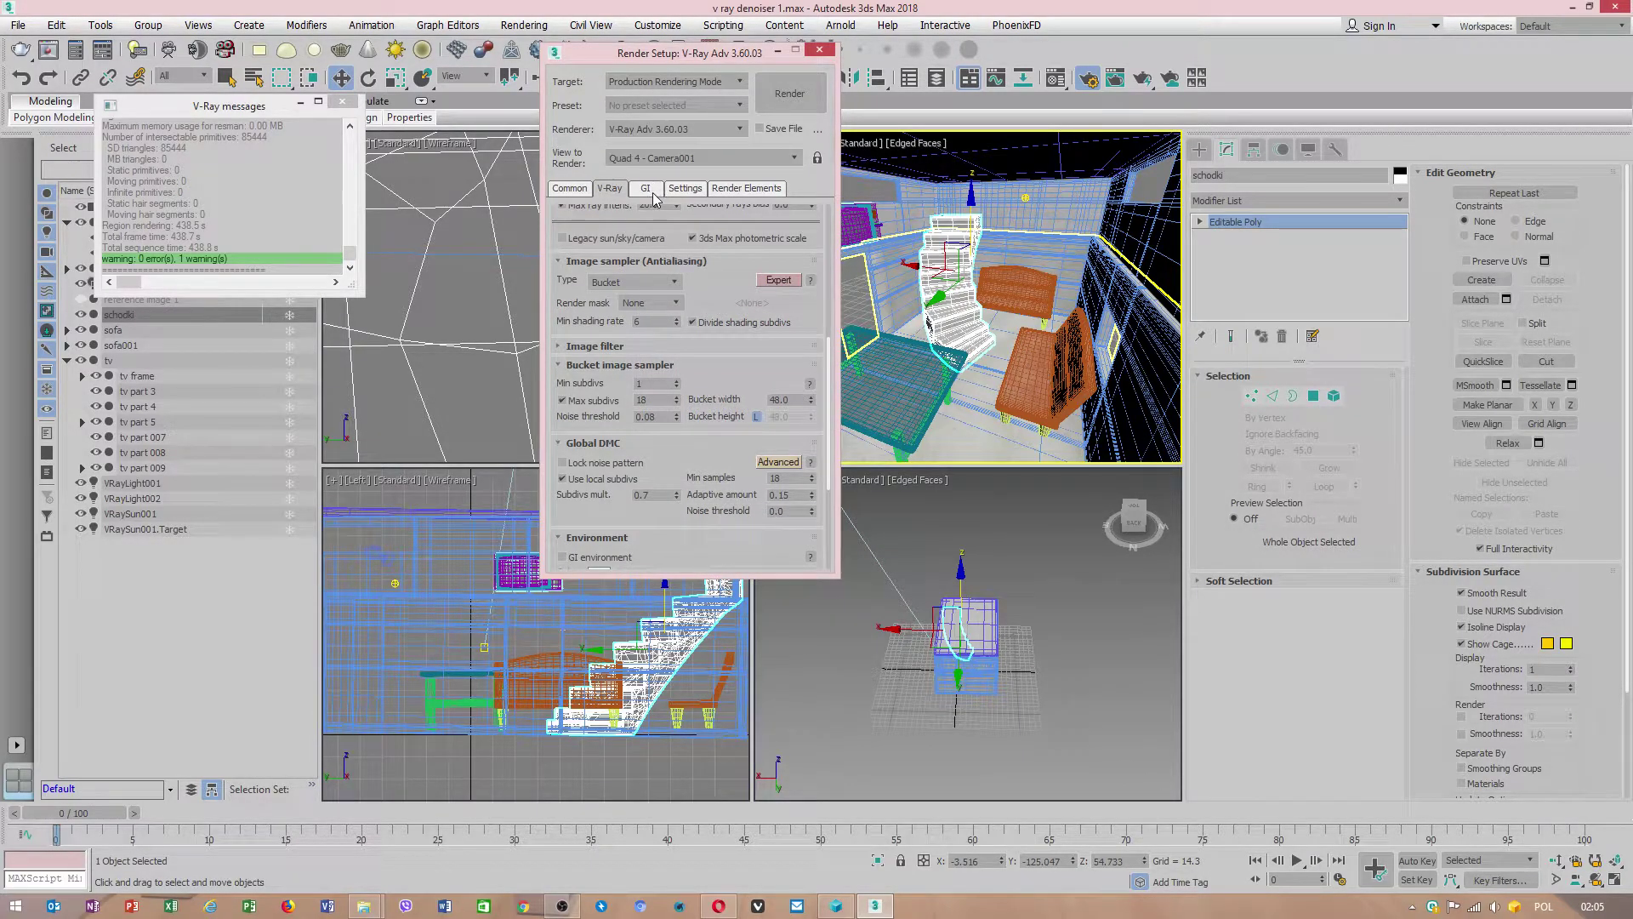
Select VRayLight001 to confirm it is invisible, then show the GI settings tab
{"action": "left_click", "coordinate": [1024, 196]}
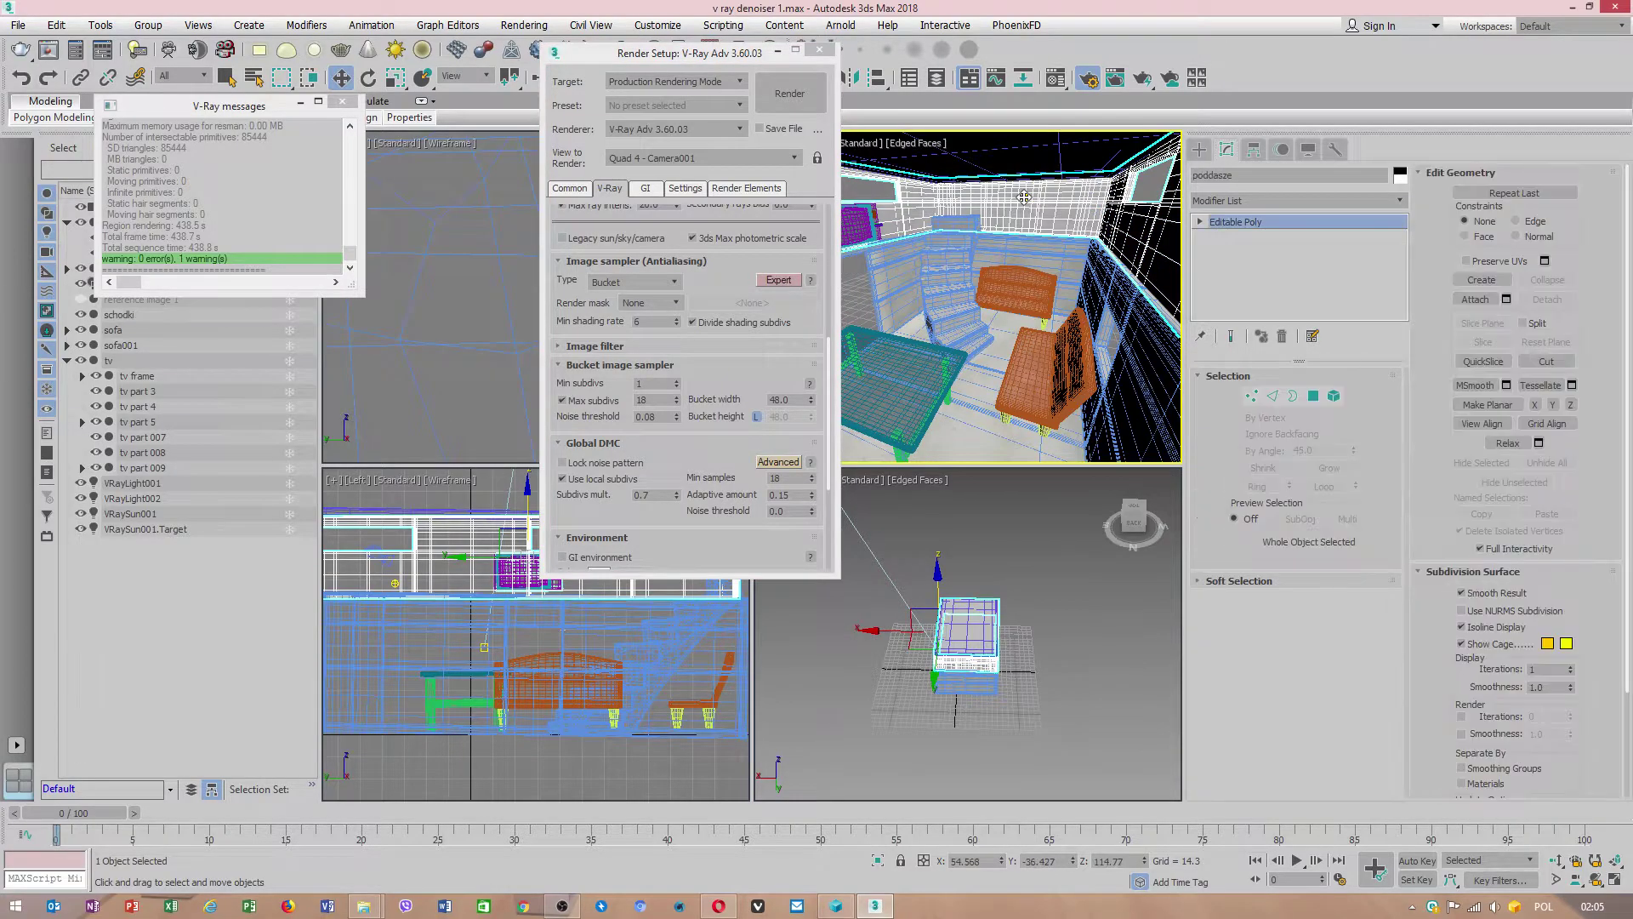
{"action": "left_click", "coordinate": [1024, 196]}
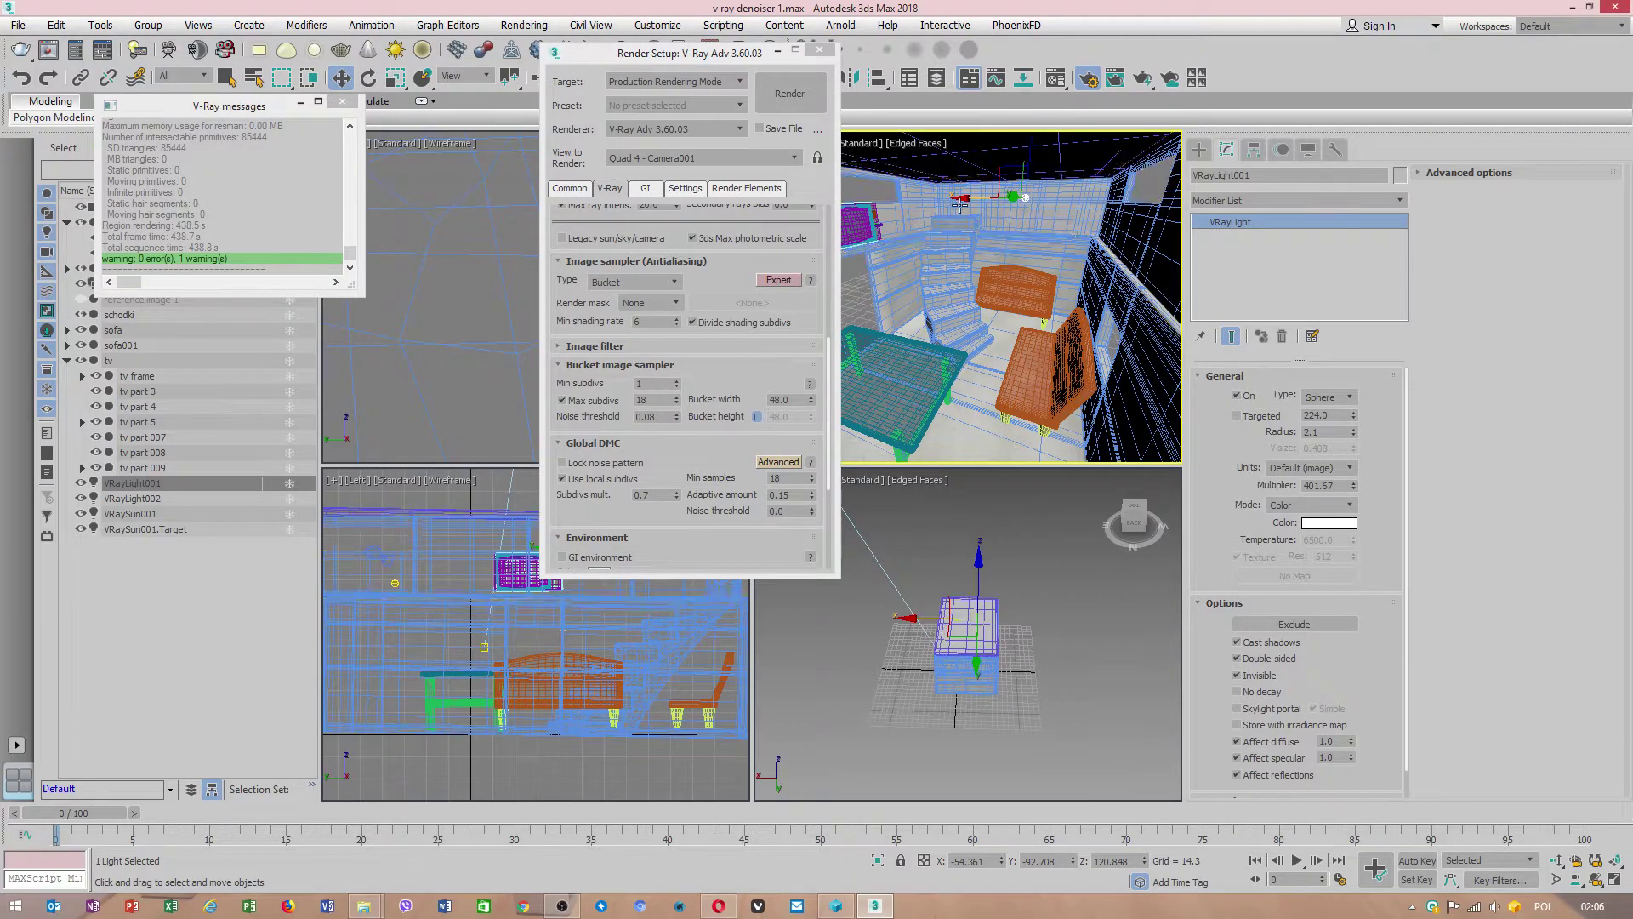
{"action": "left_click", "coordinate": [649, 189]}
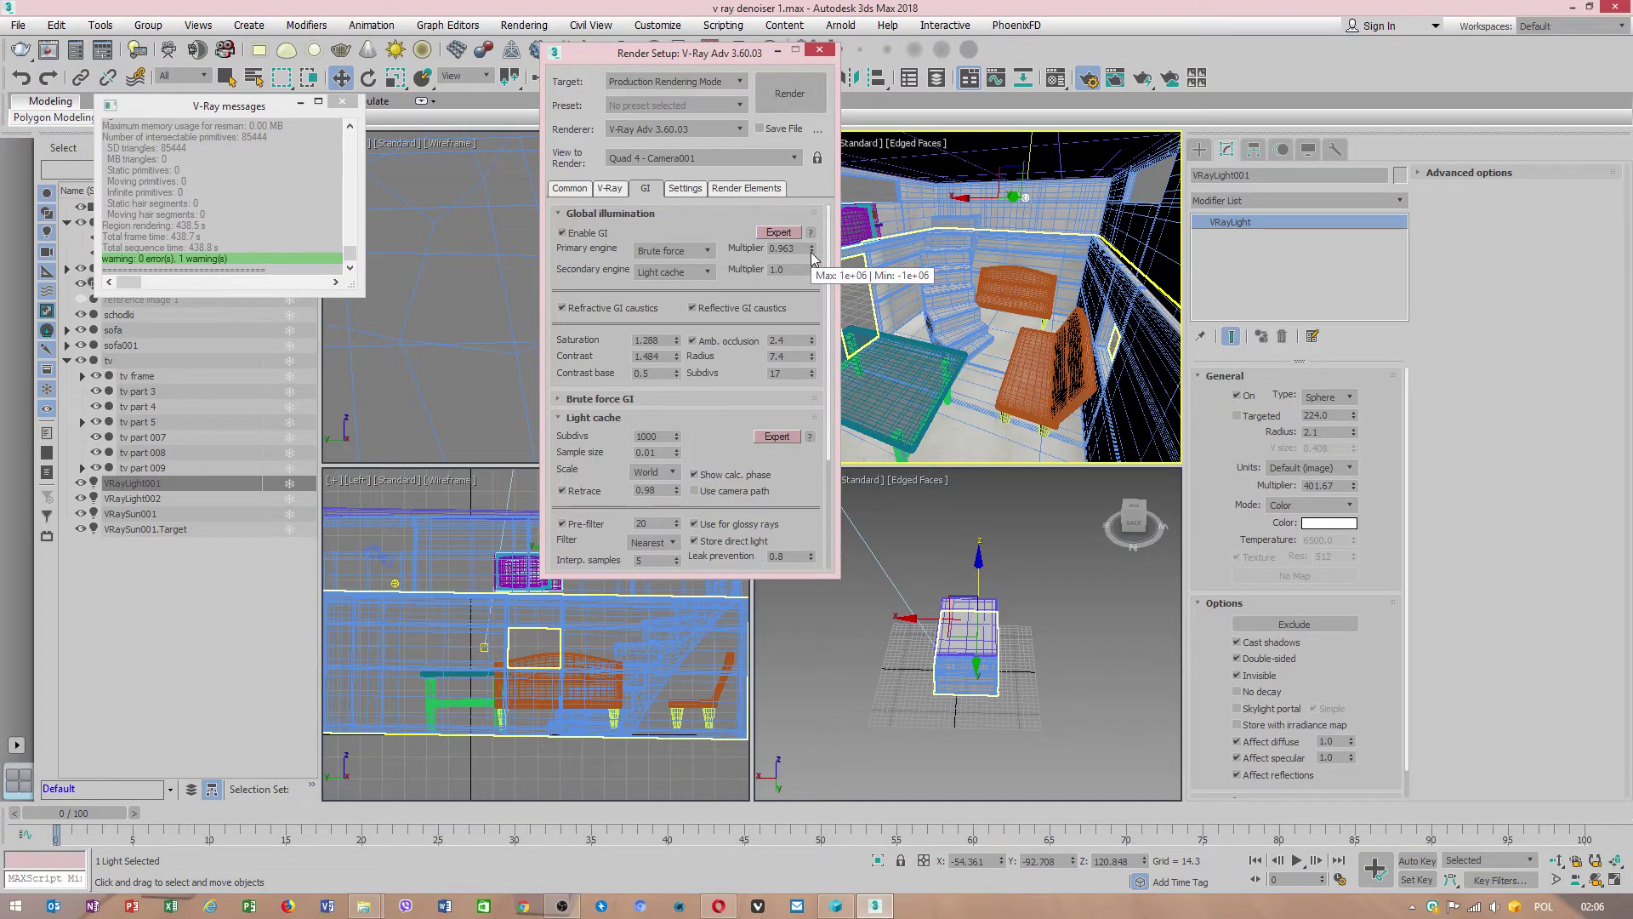
{"action": "left_click", "coordinate": [562, 905]}
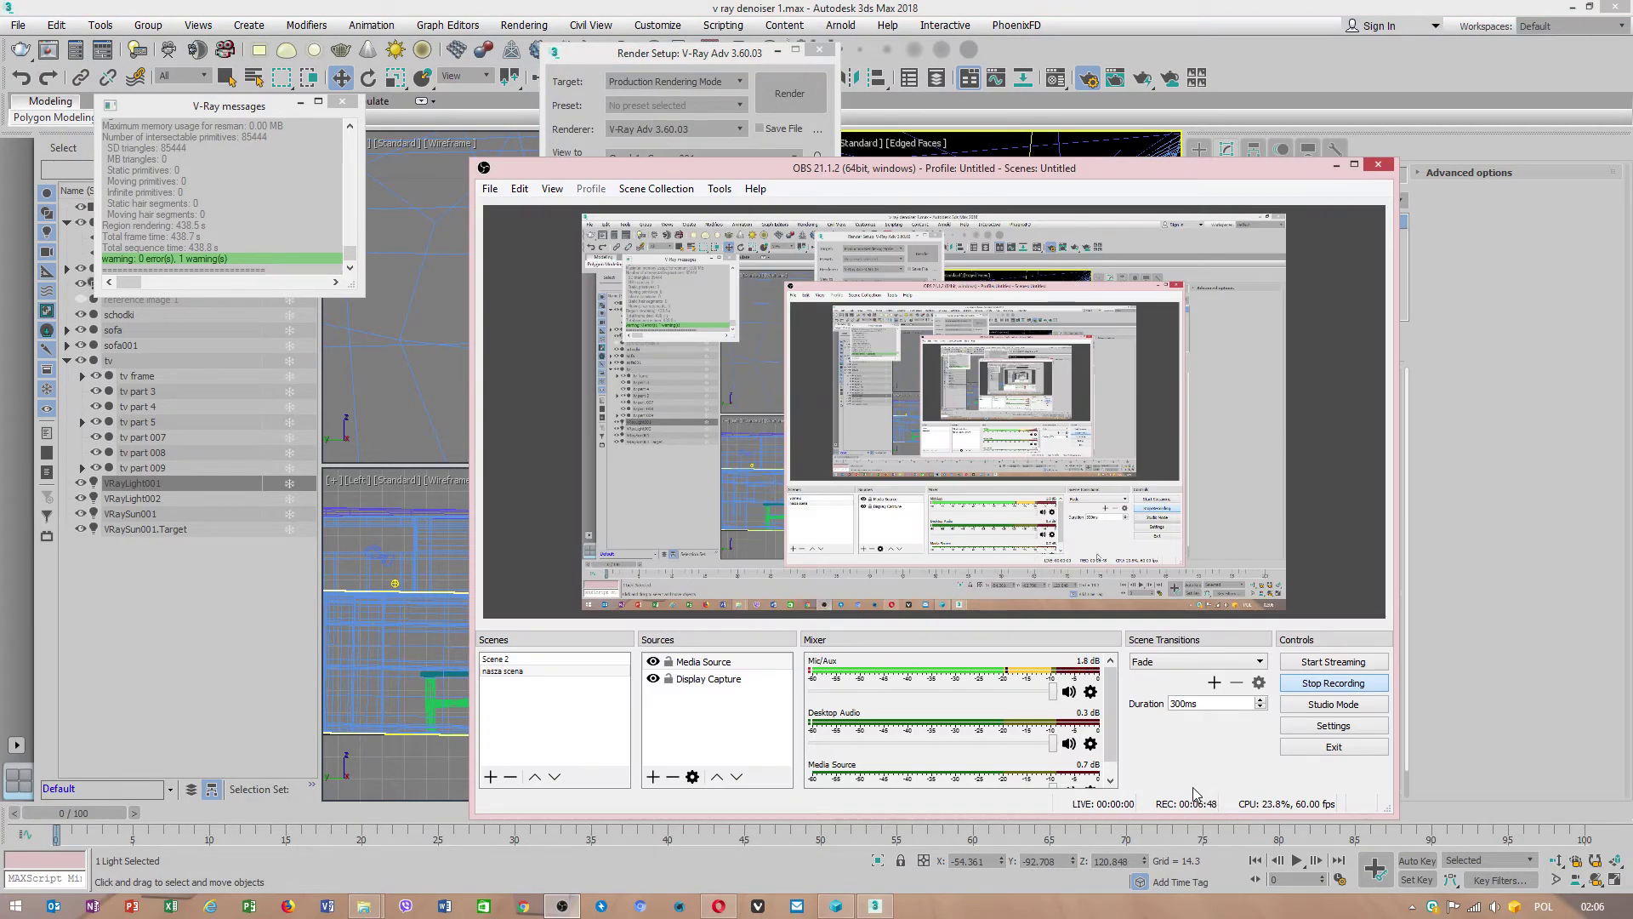